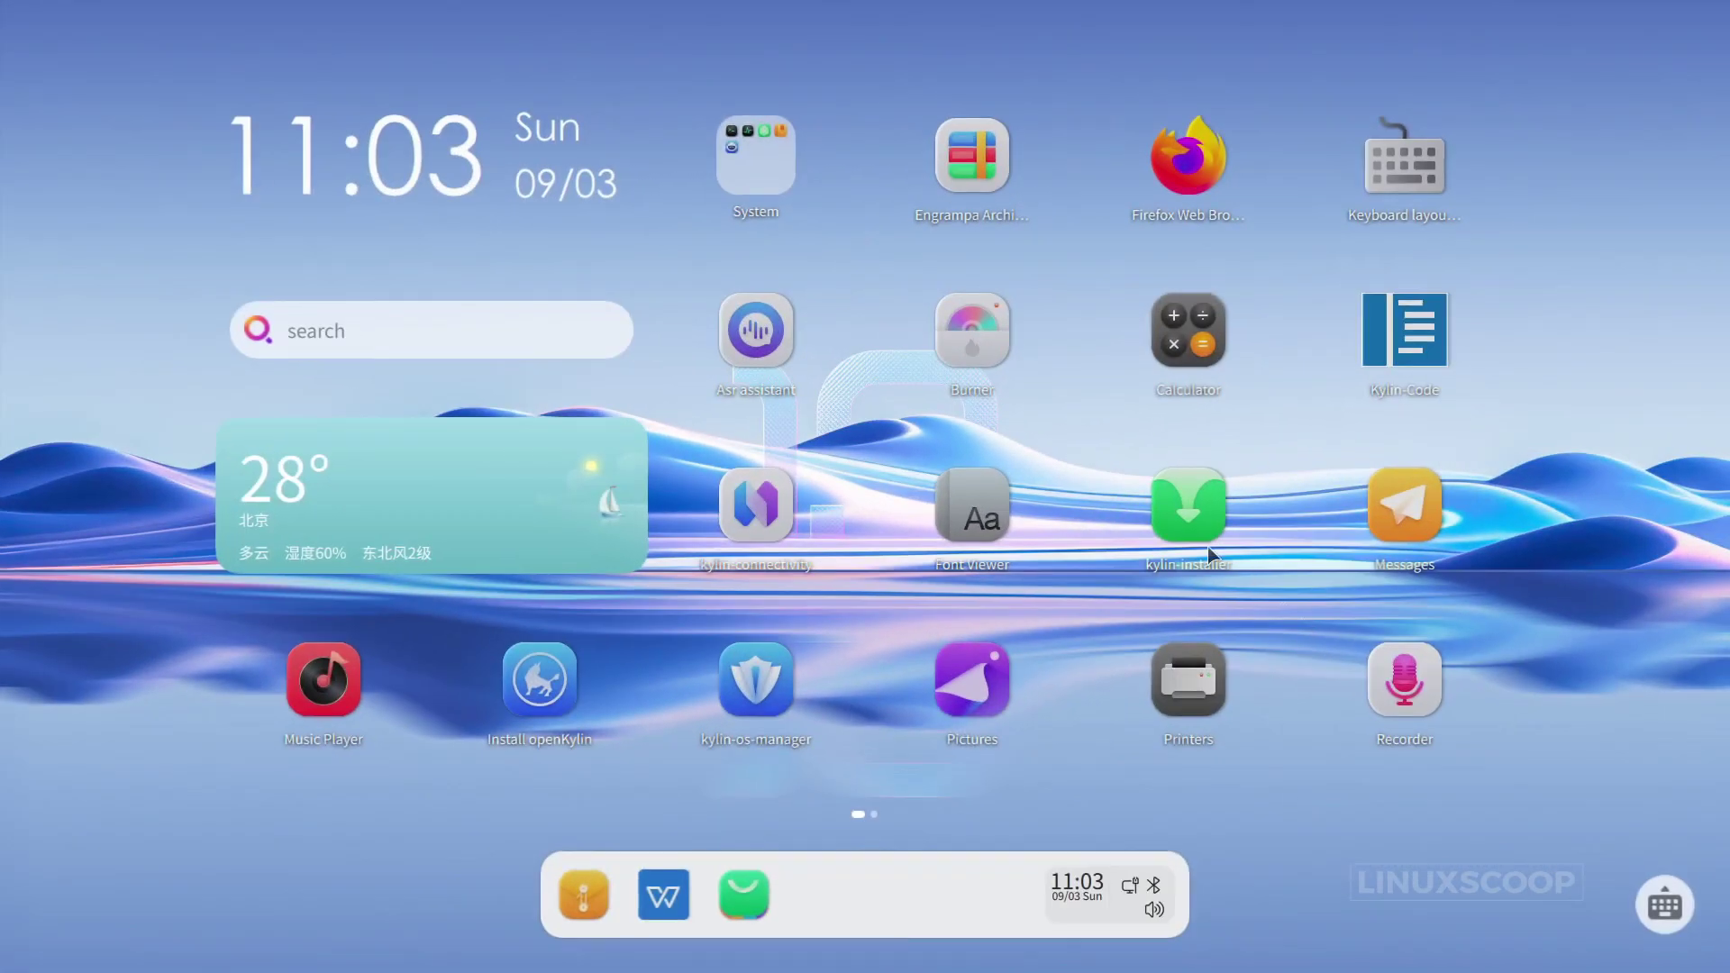
Browse both launcher pages, peek into the System folder, and glance at the calendar.
left_click(874, 815)
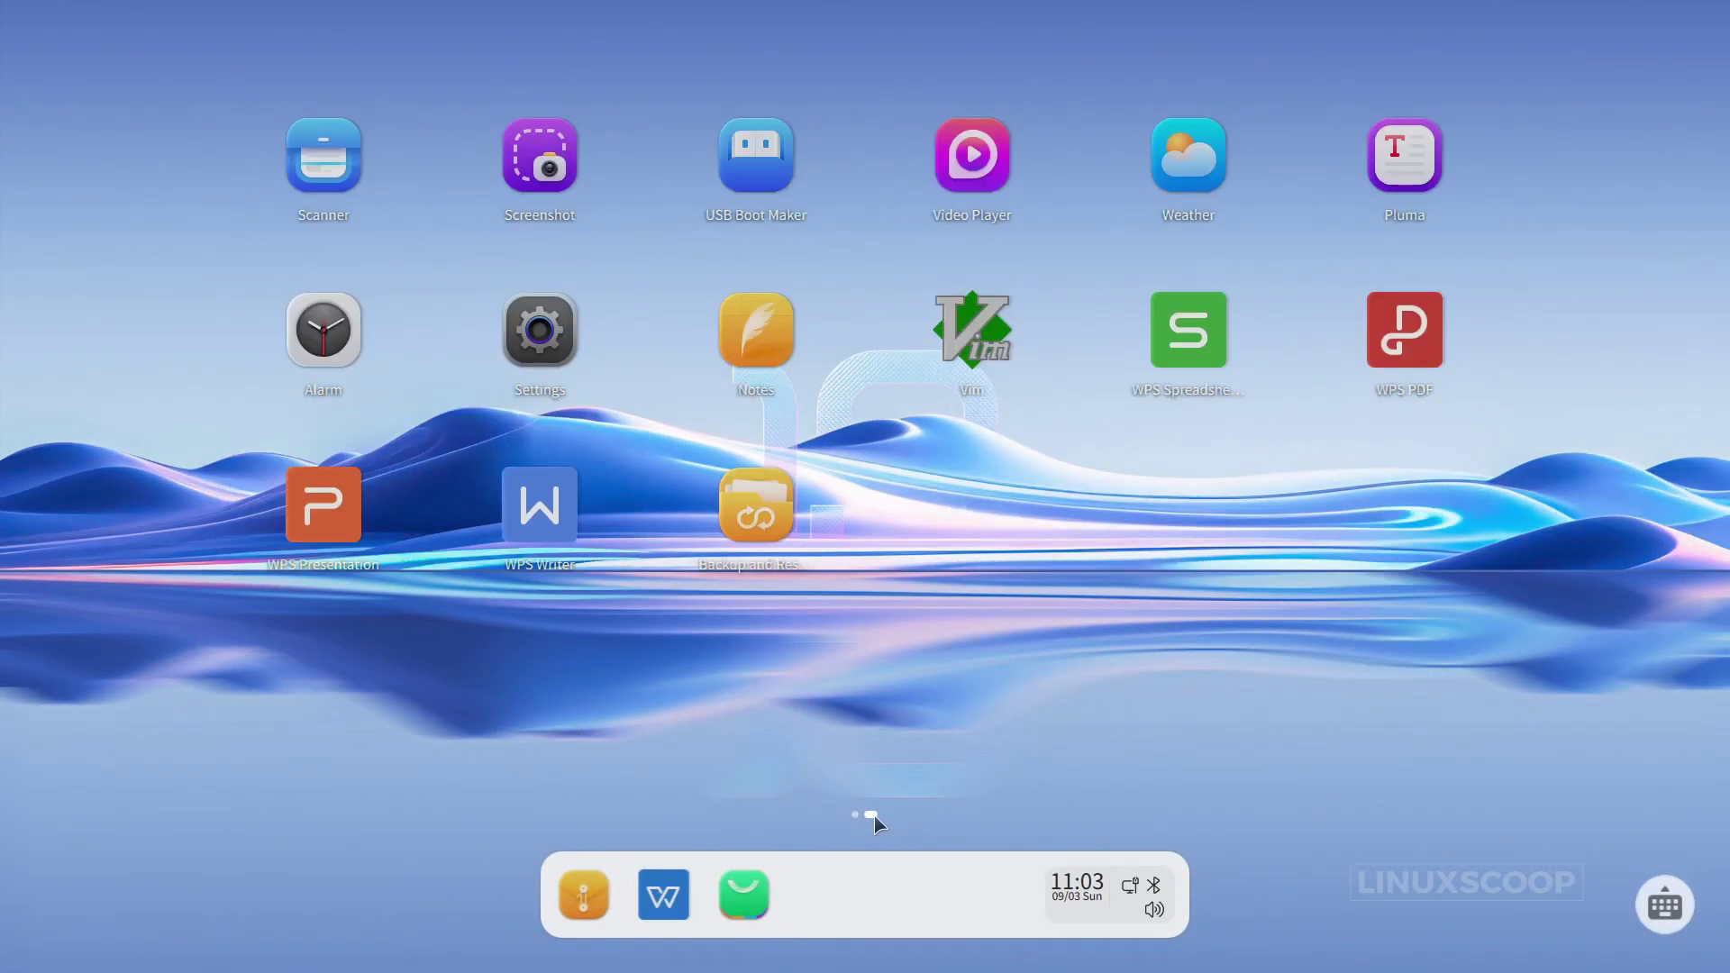
left_click(857, 815)
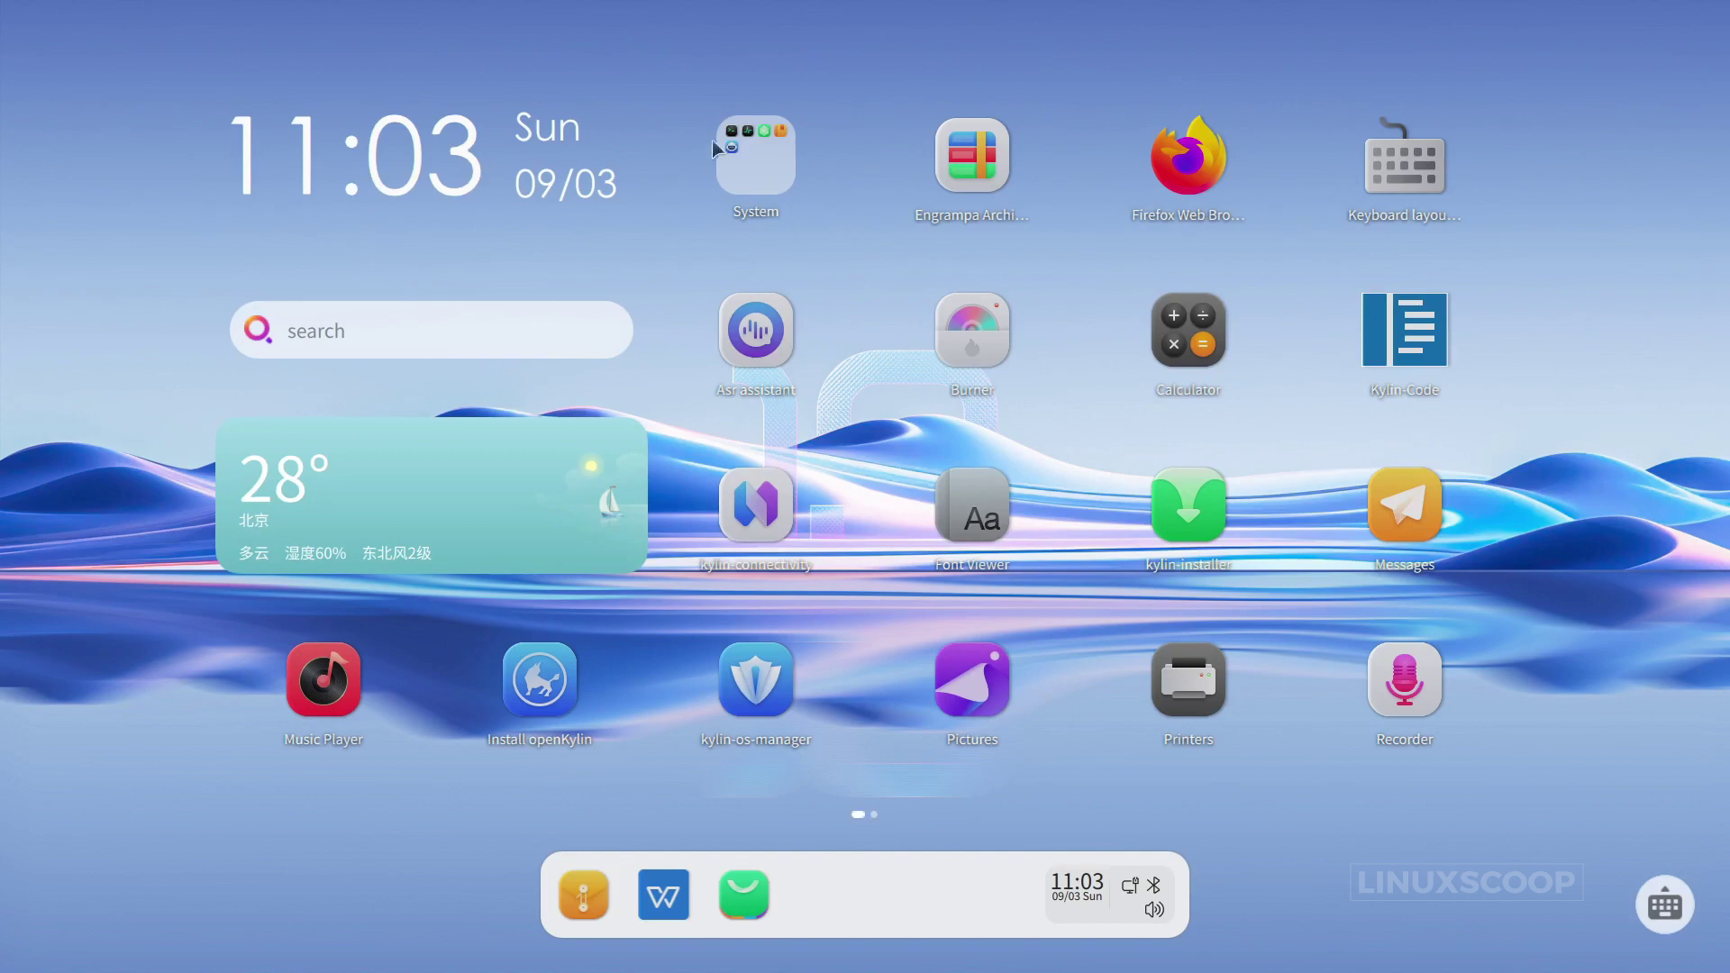
left_click(755, 159)
left_click(770, 154)
left_click(1075, 887)
left_click(1128, 699)
Search the launcher for 'setting' and launch Settings from the result.
left_click(443, 350)
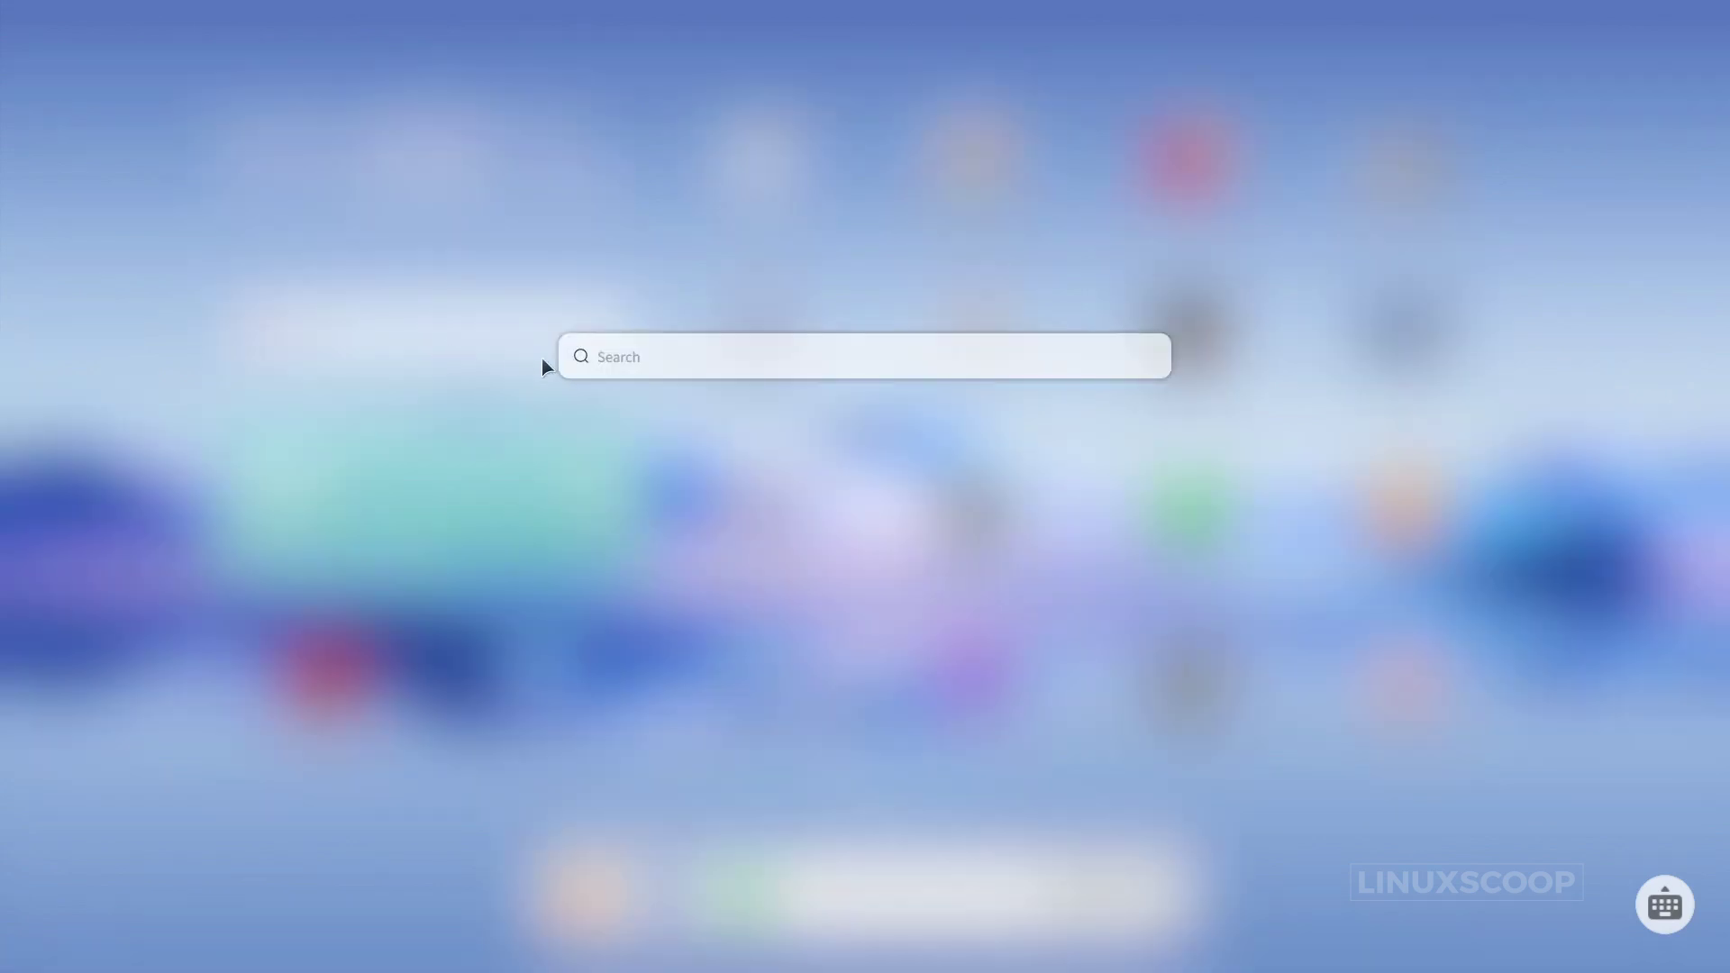
type("setting")
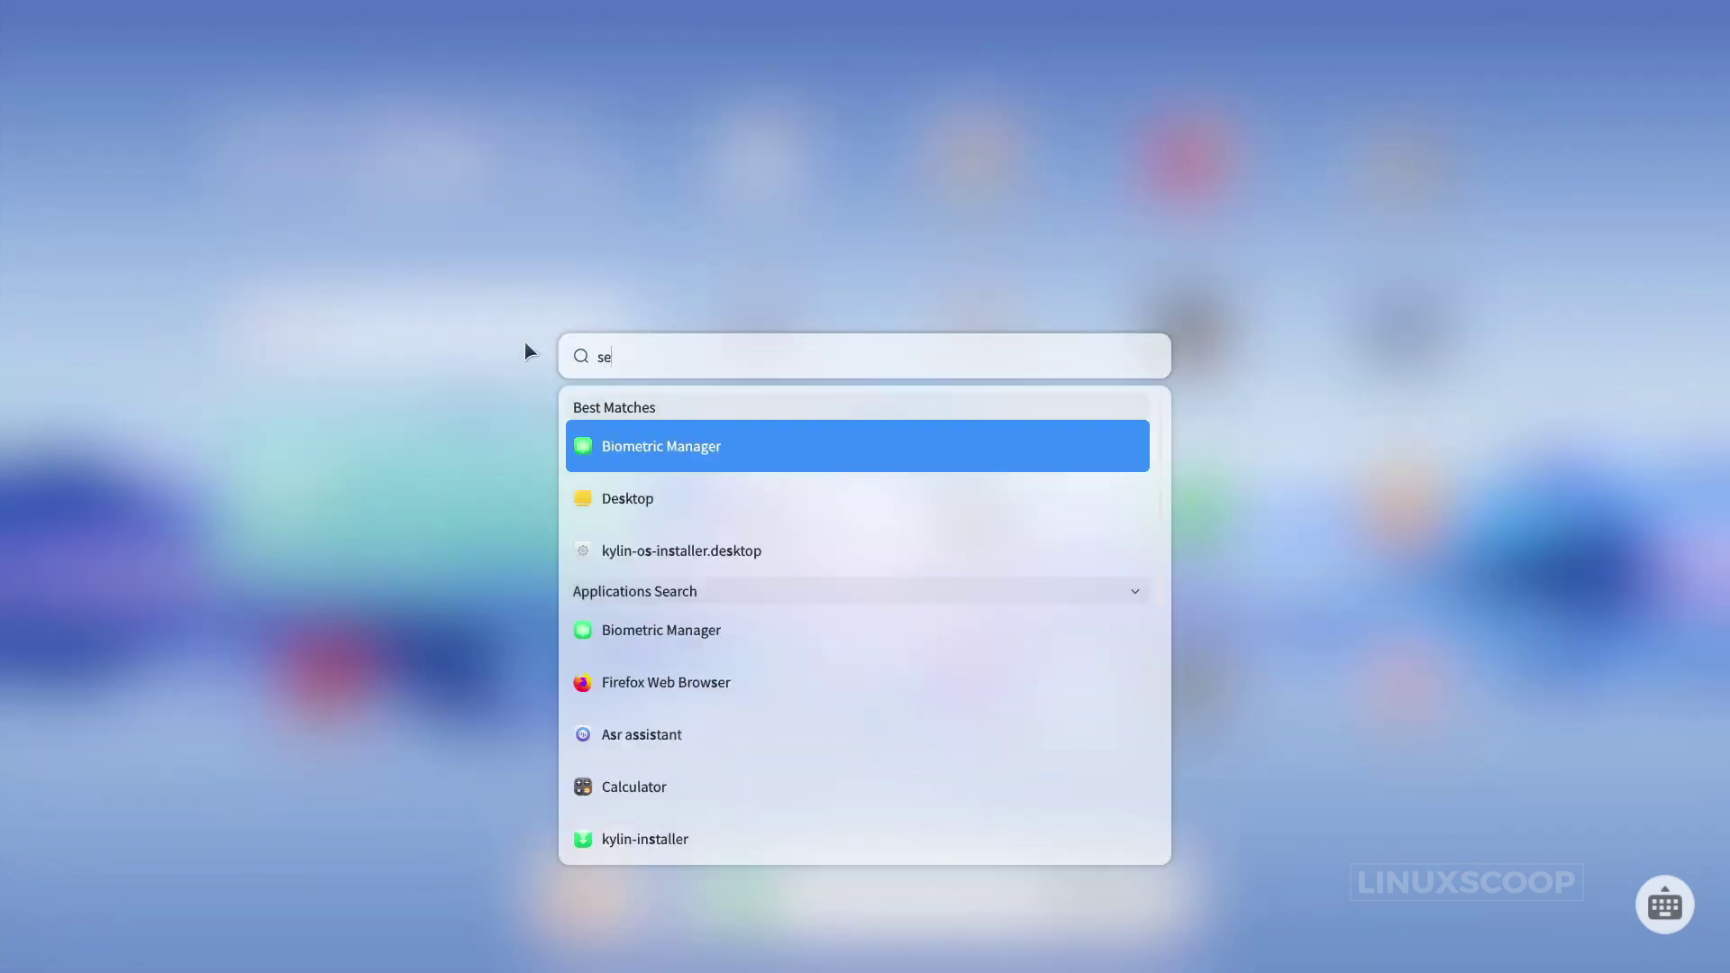
mouse_move(651, 462)
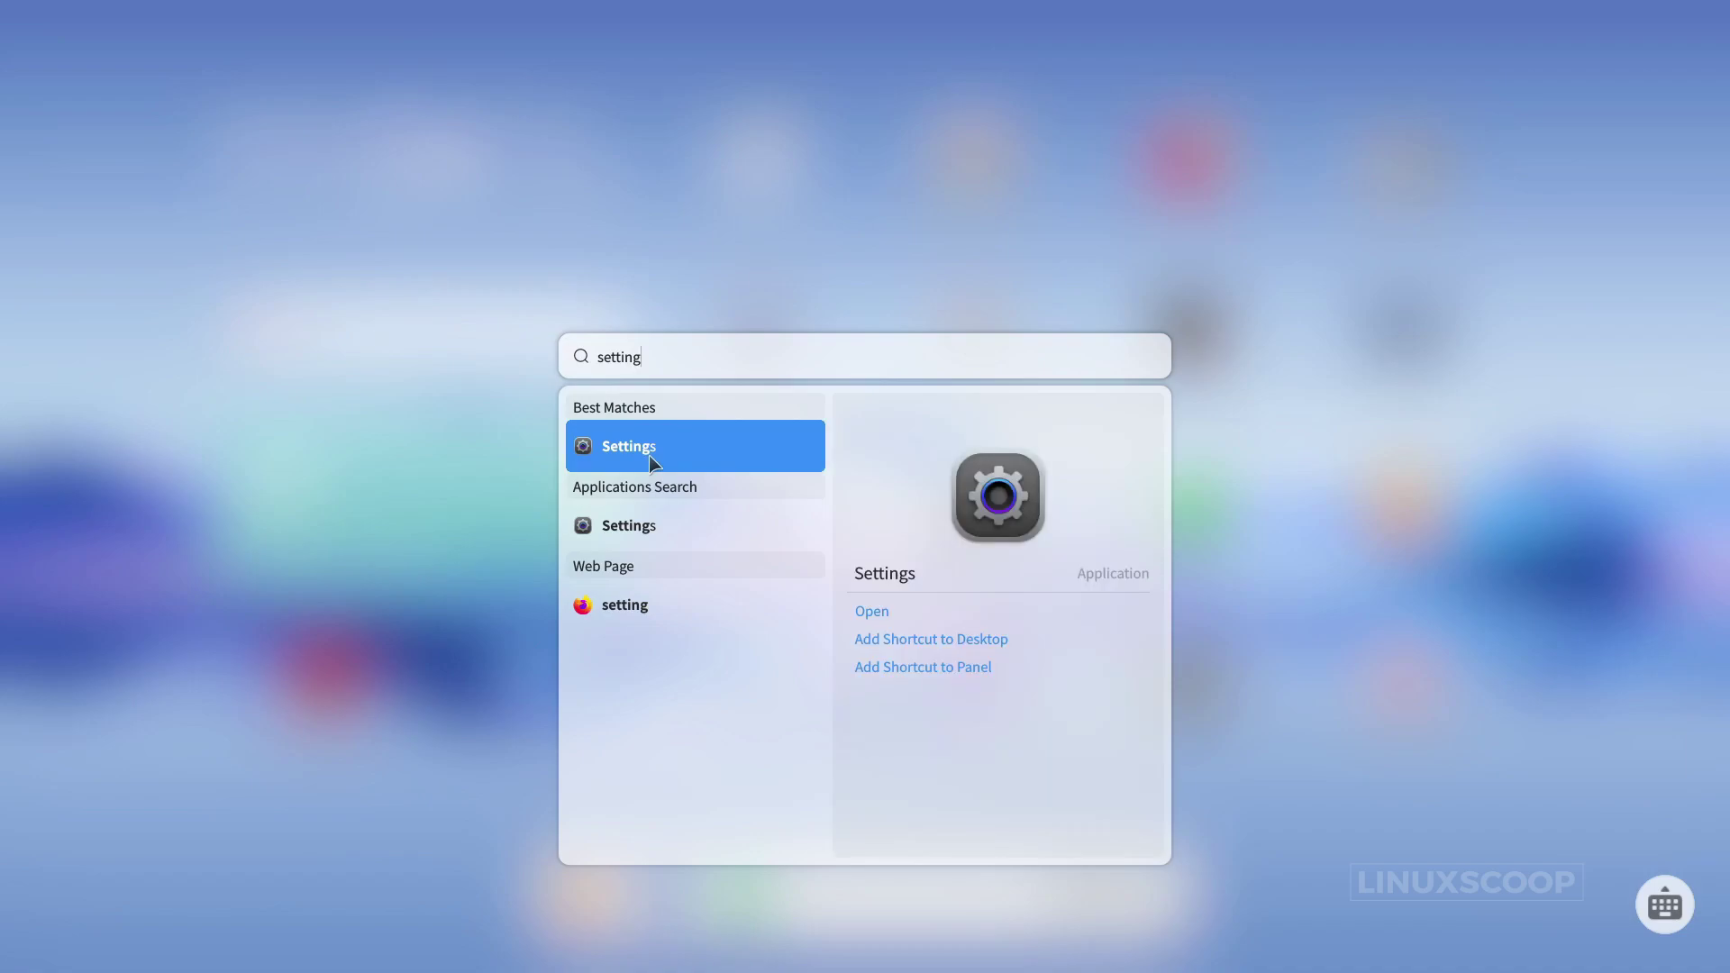
left_click(879, 616)
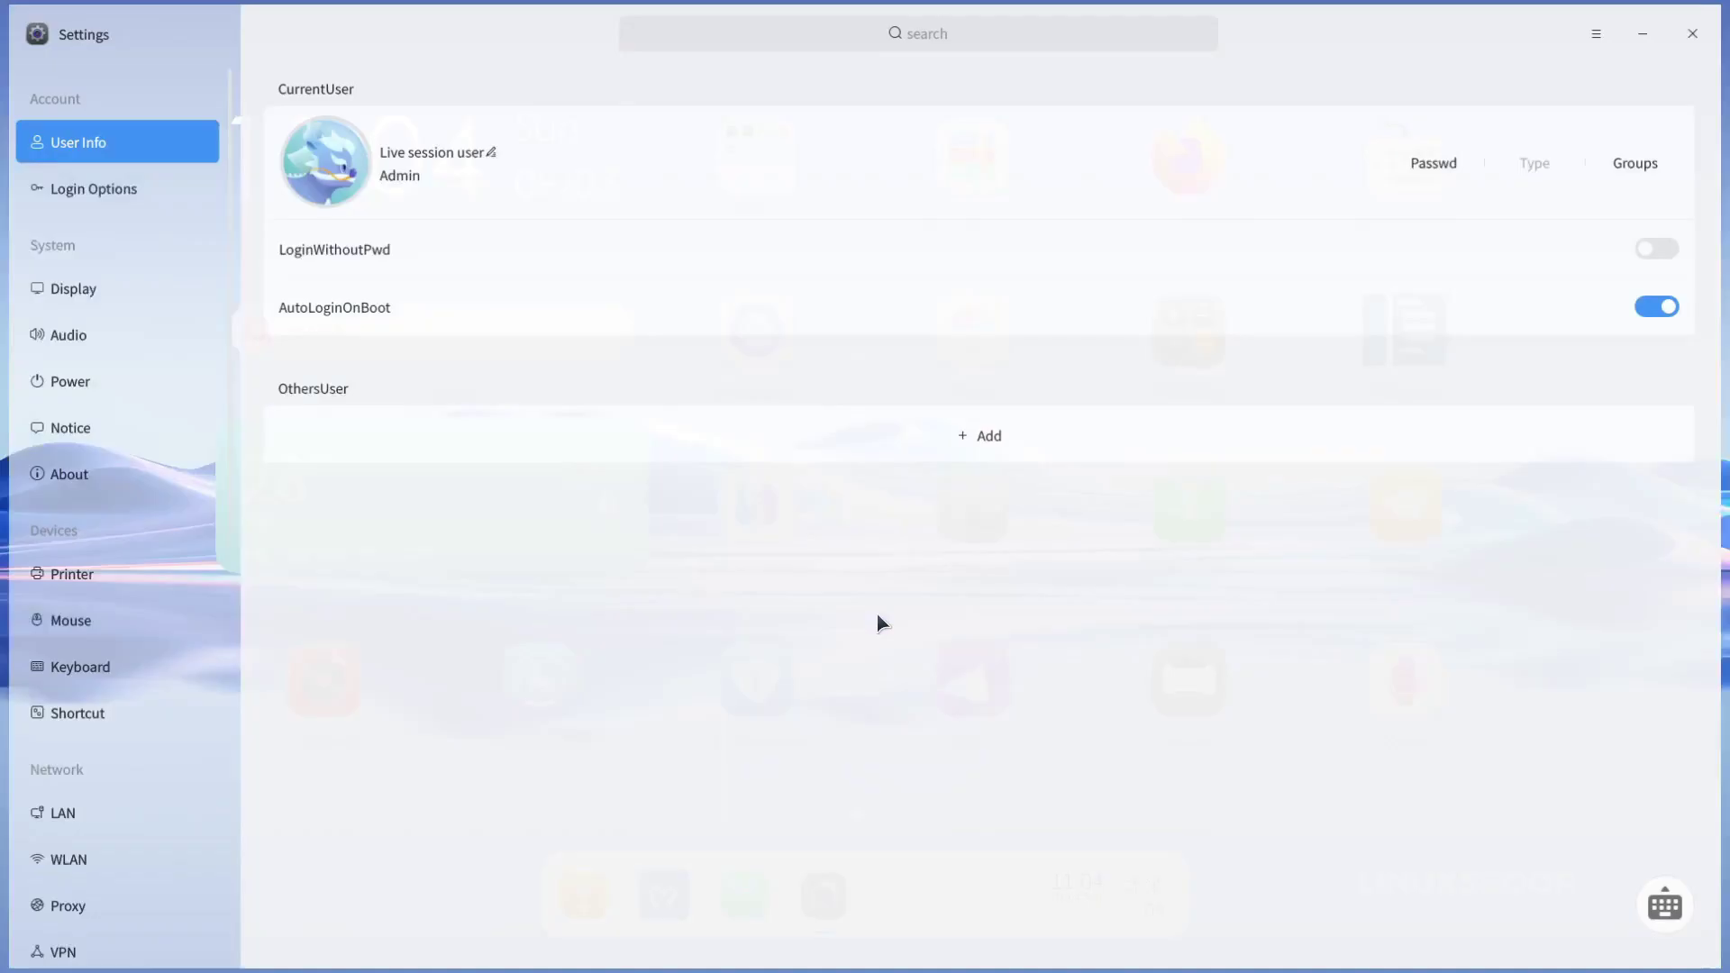
Close Settings, then dismiss the Messages username prompt and close Messages.
left_click(1711, 36)
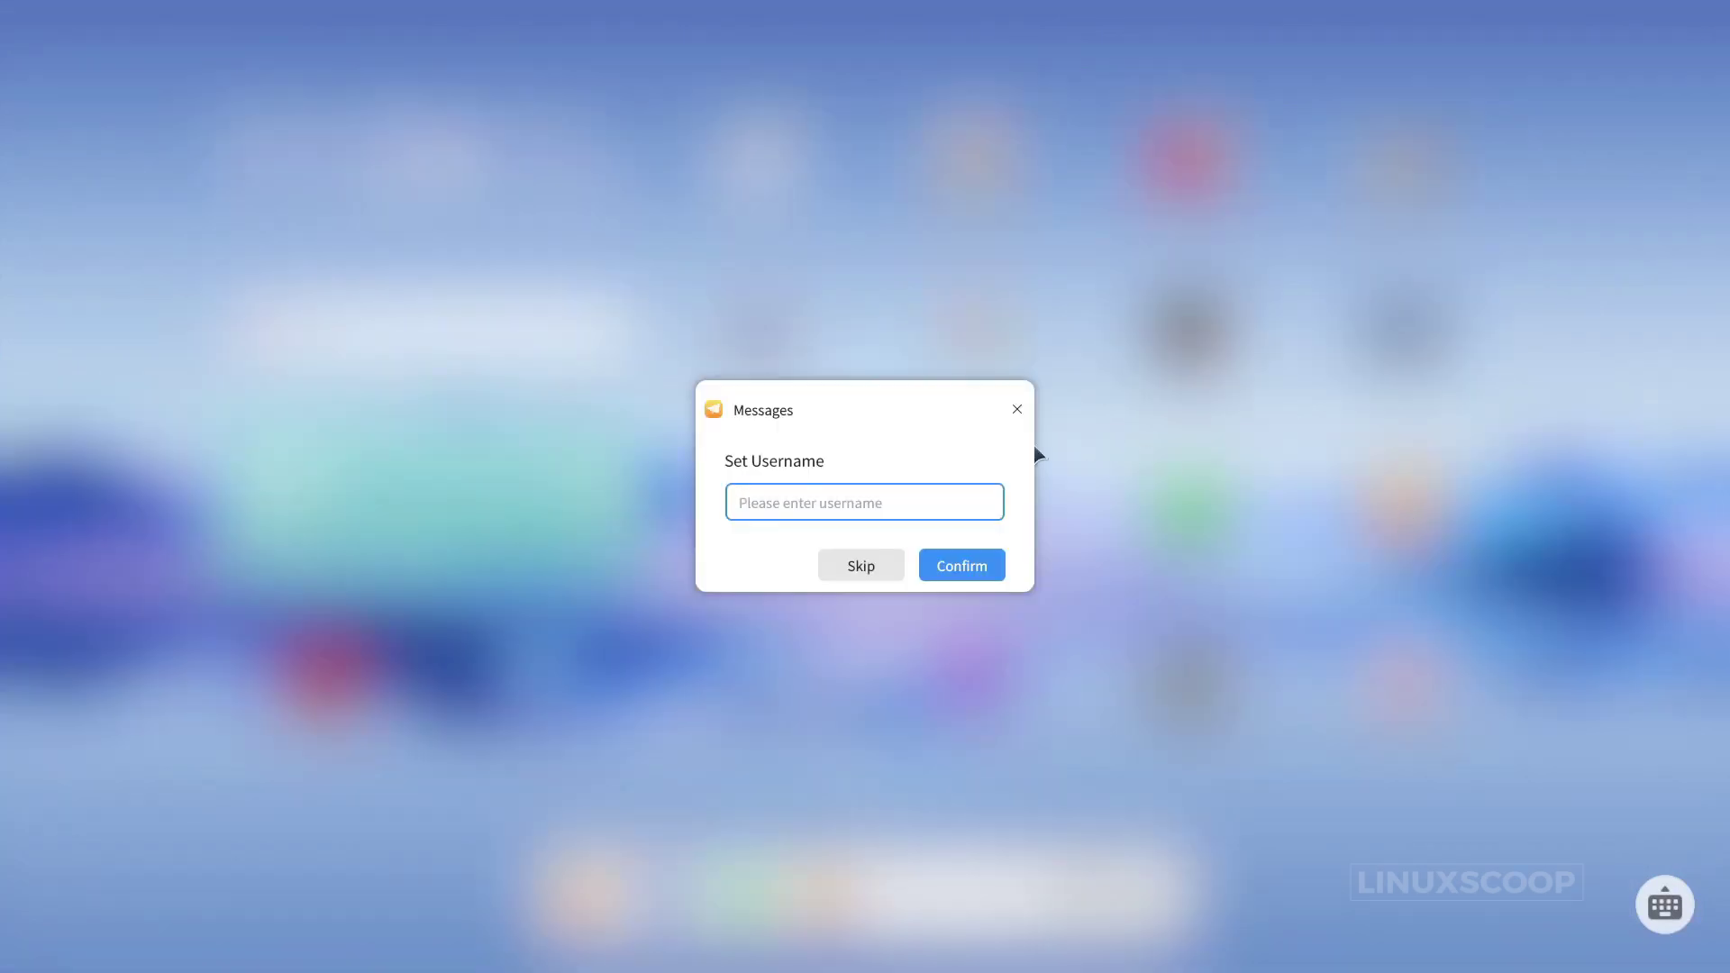
left_click(1018, 409)
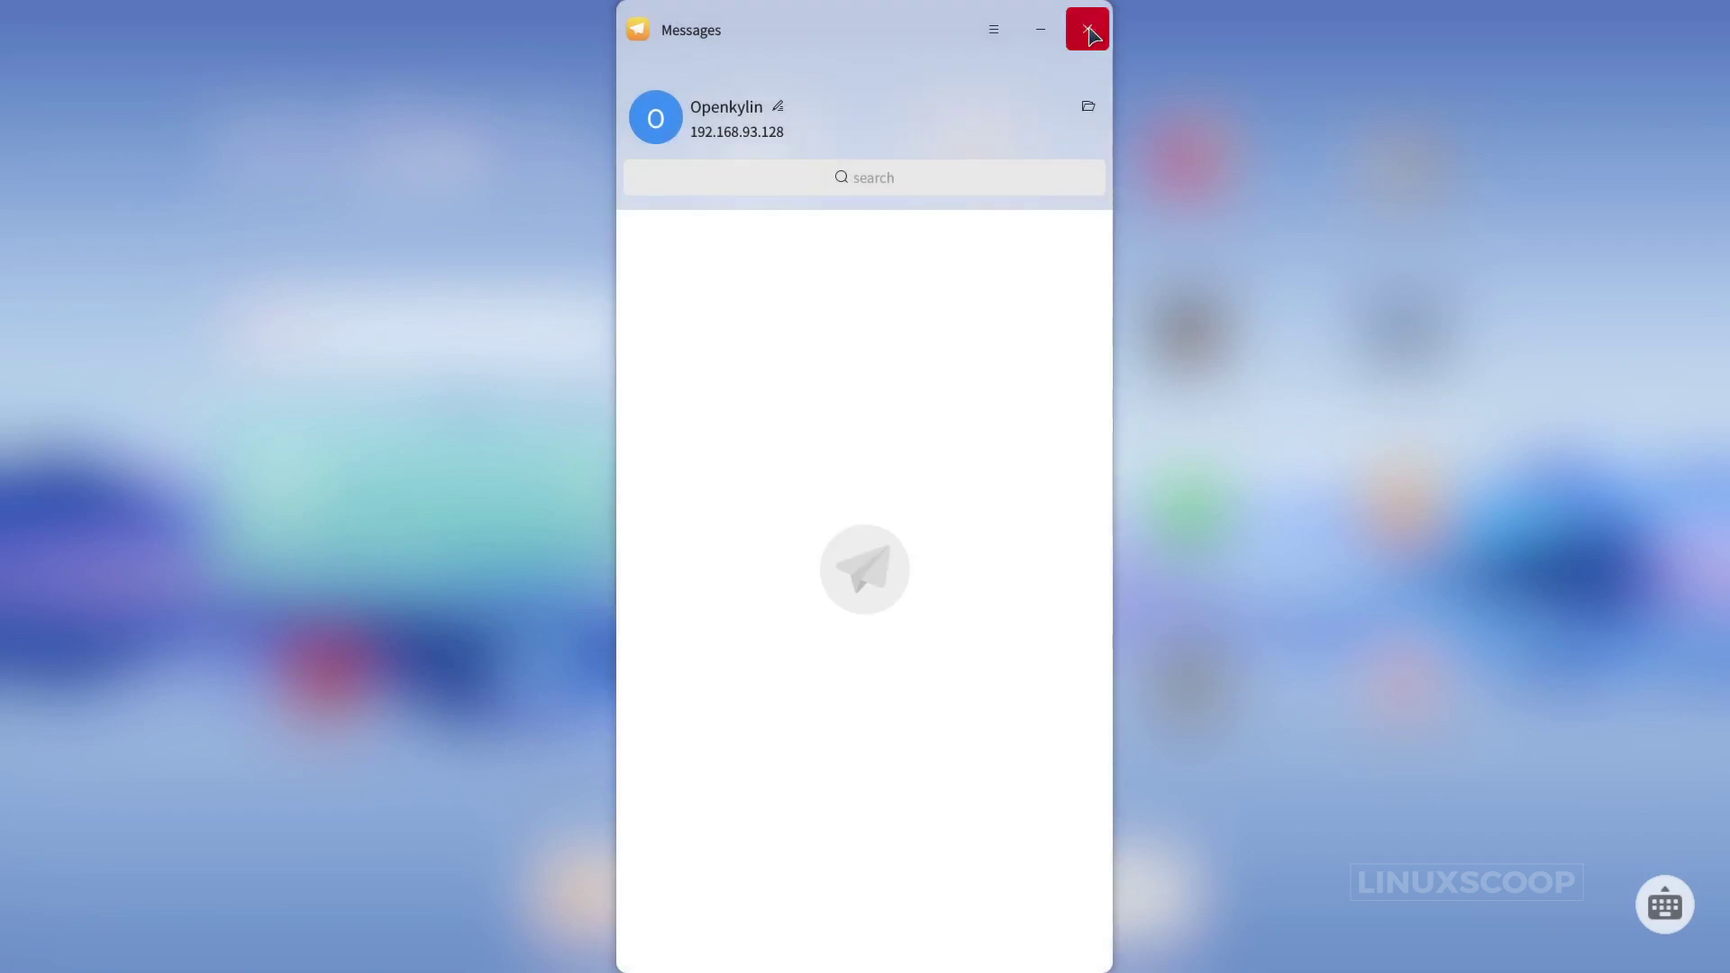
left_click(1088, 29)
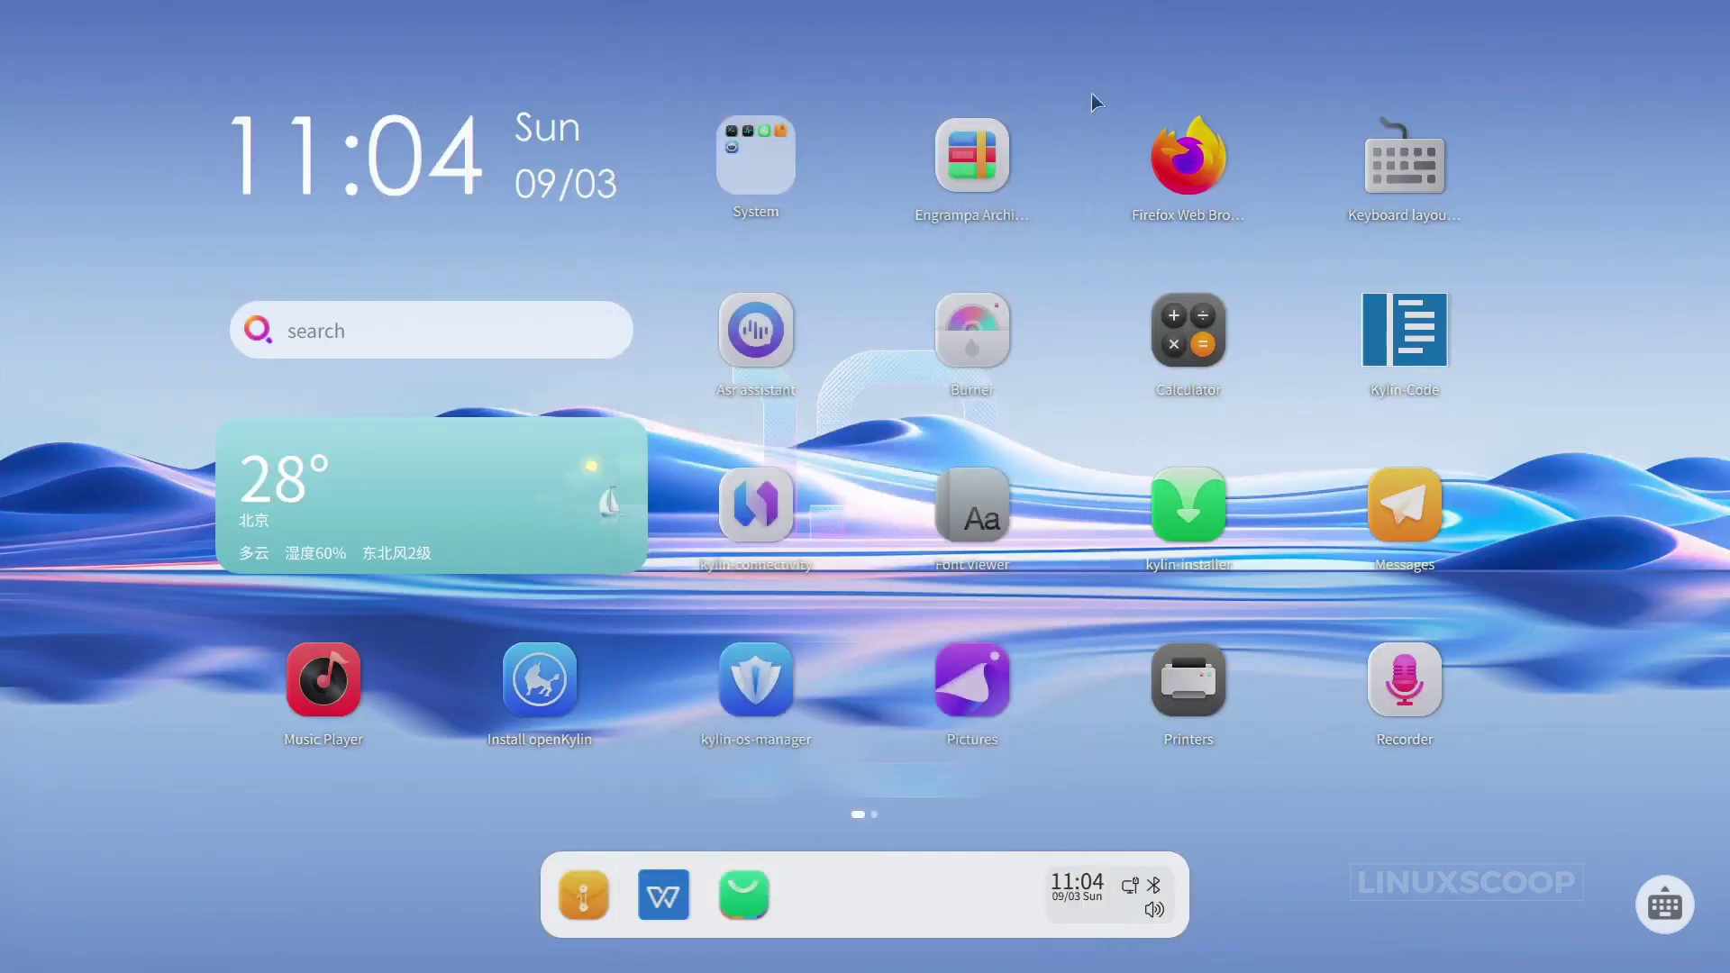
Open Notes from the second launcher page, then close its empty note and window.
left_click(881, 814)
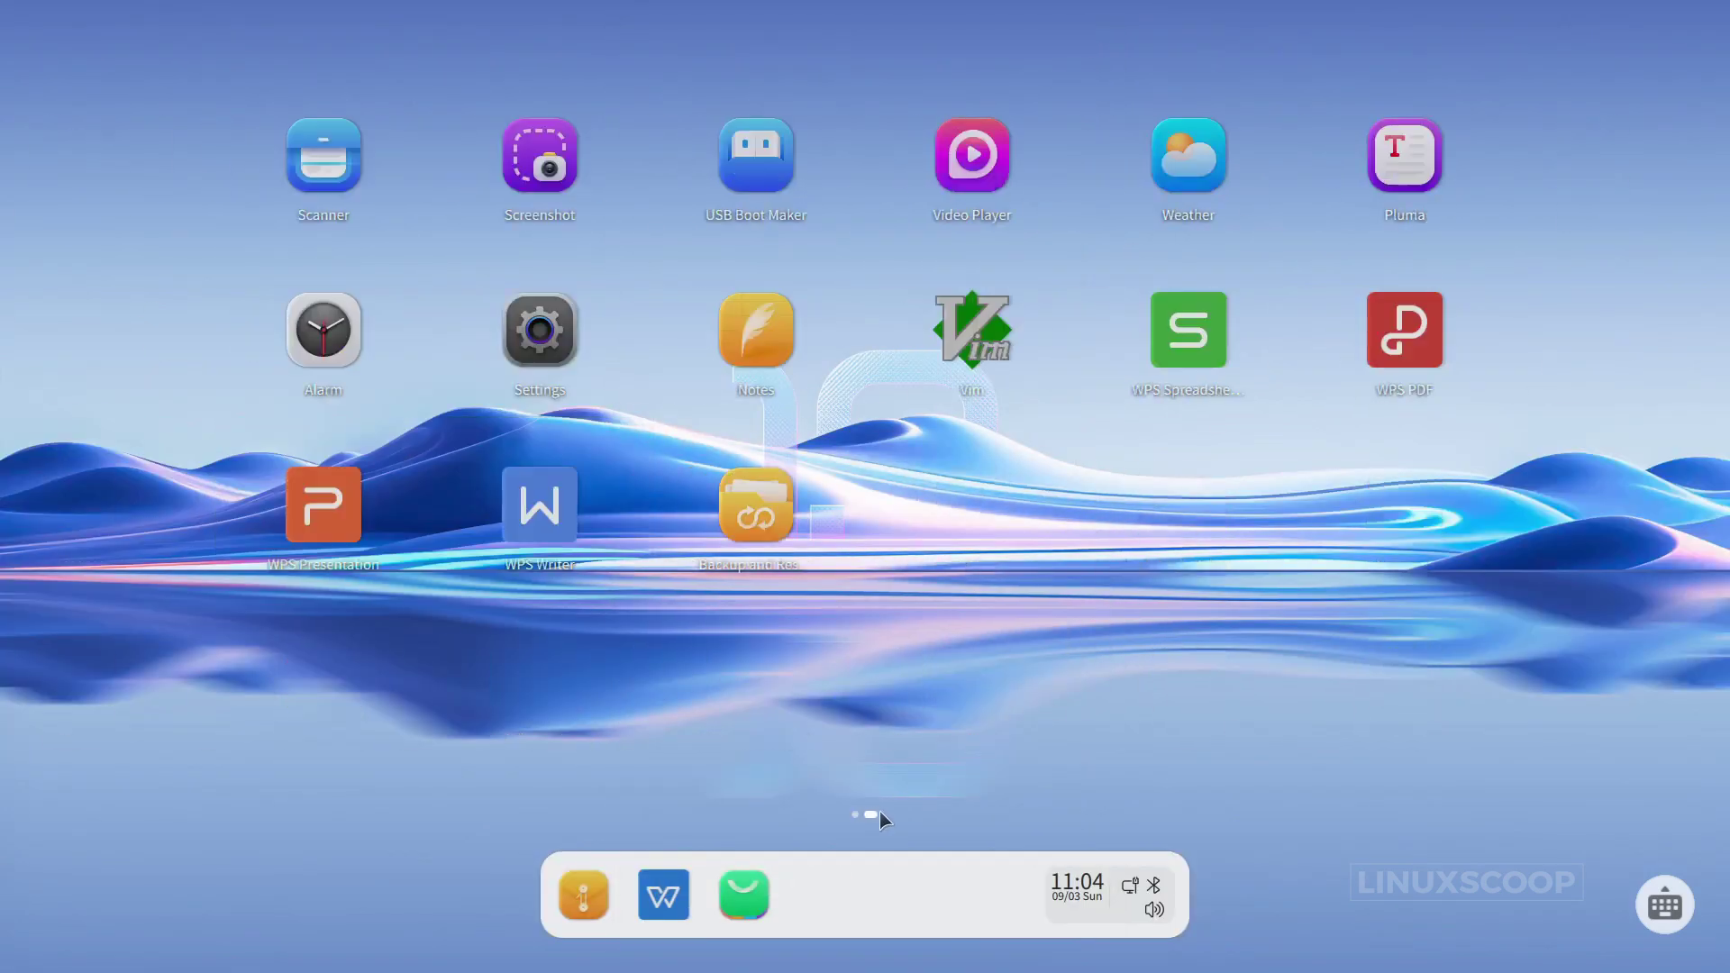
left_click(776, 335)
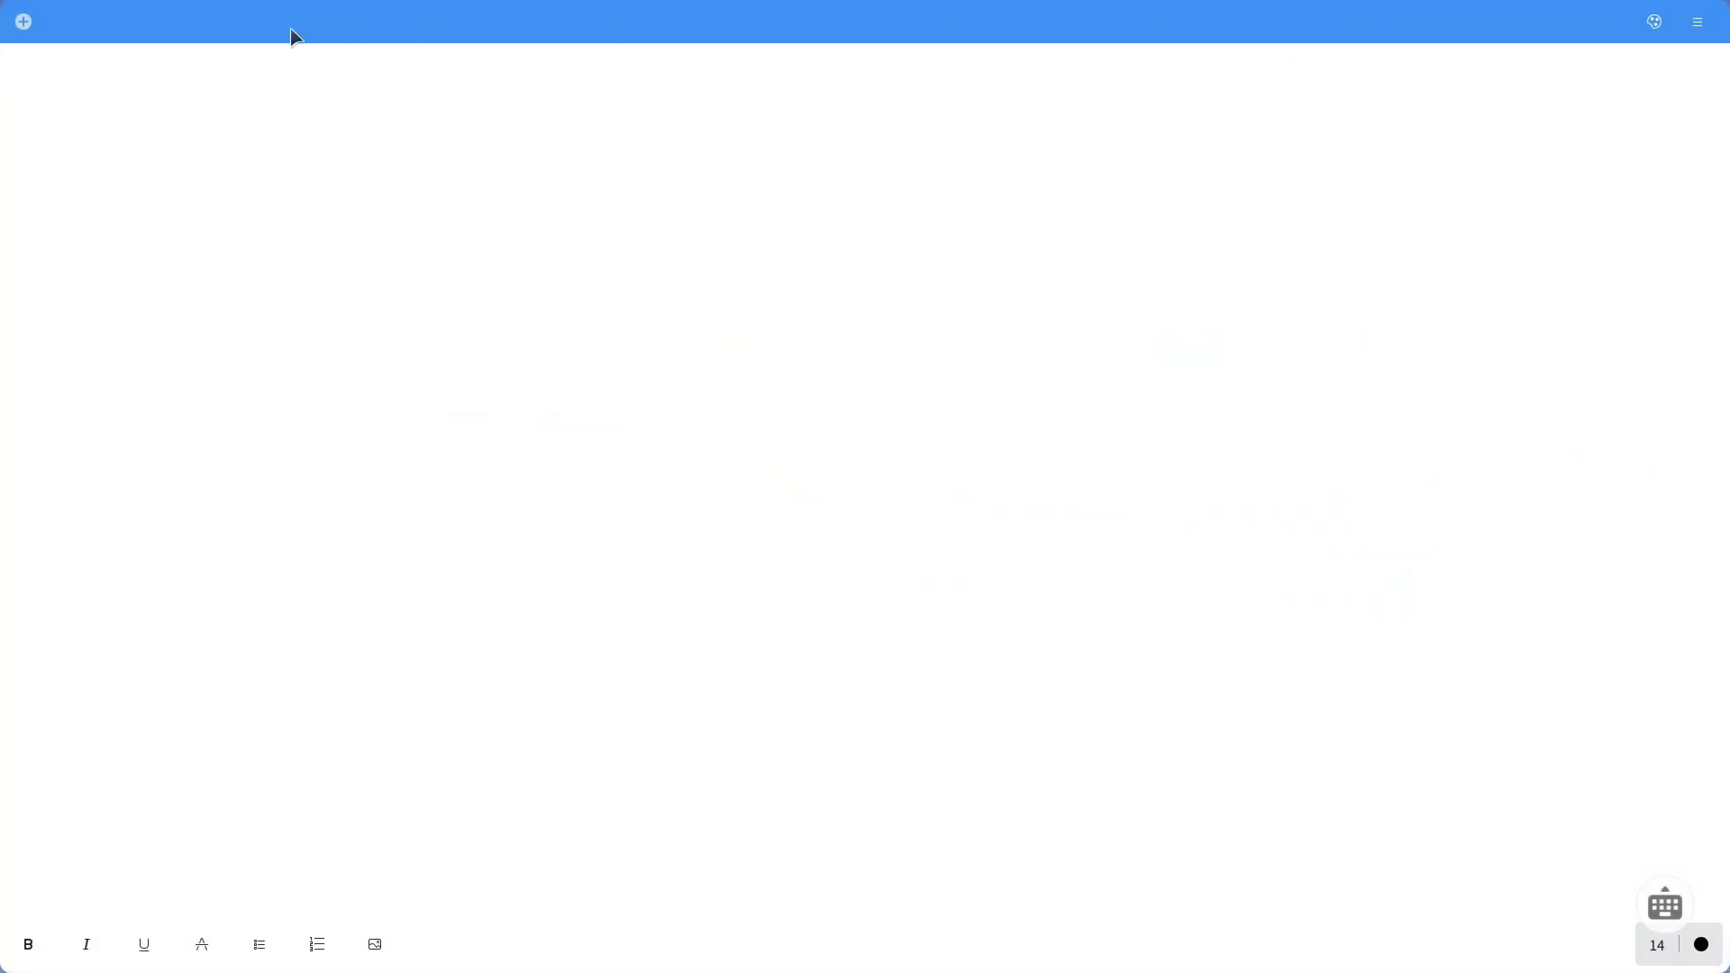
left_click(1714, 30)
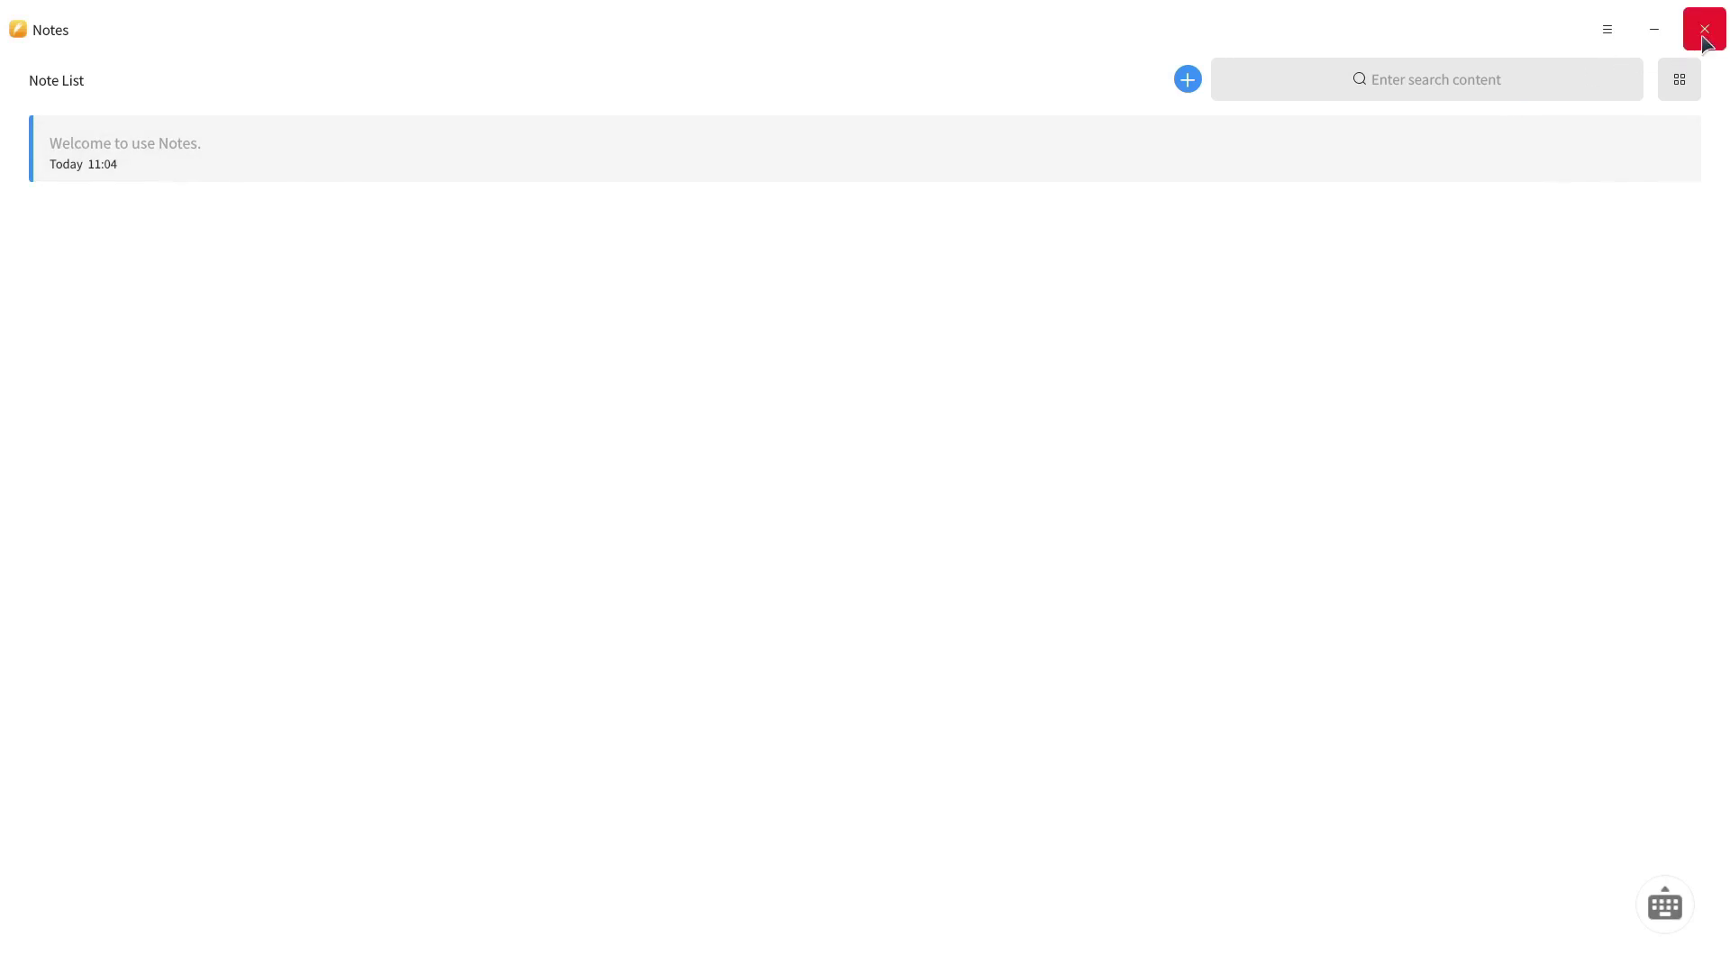
left_click(1704, 38)
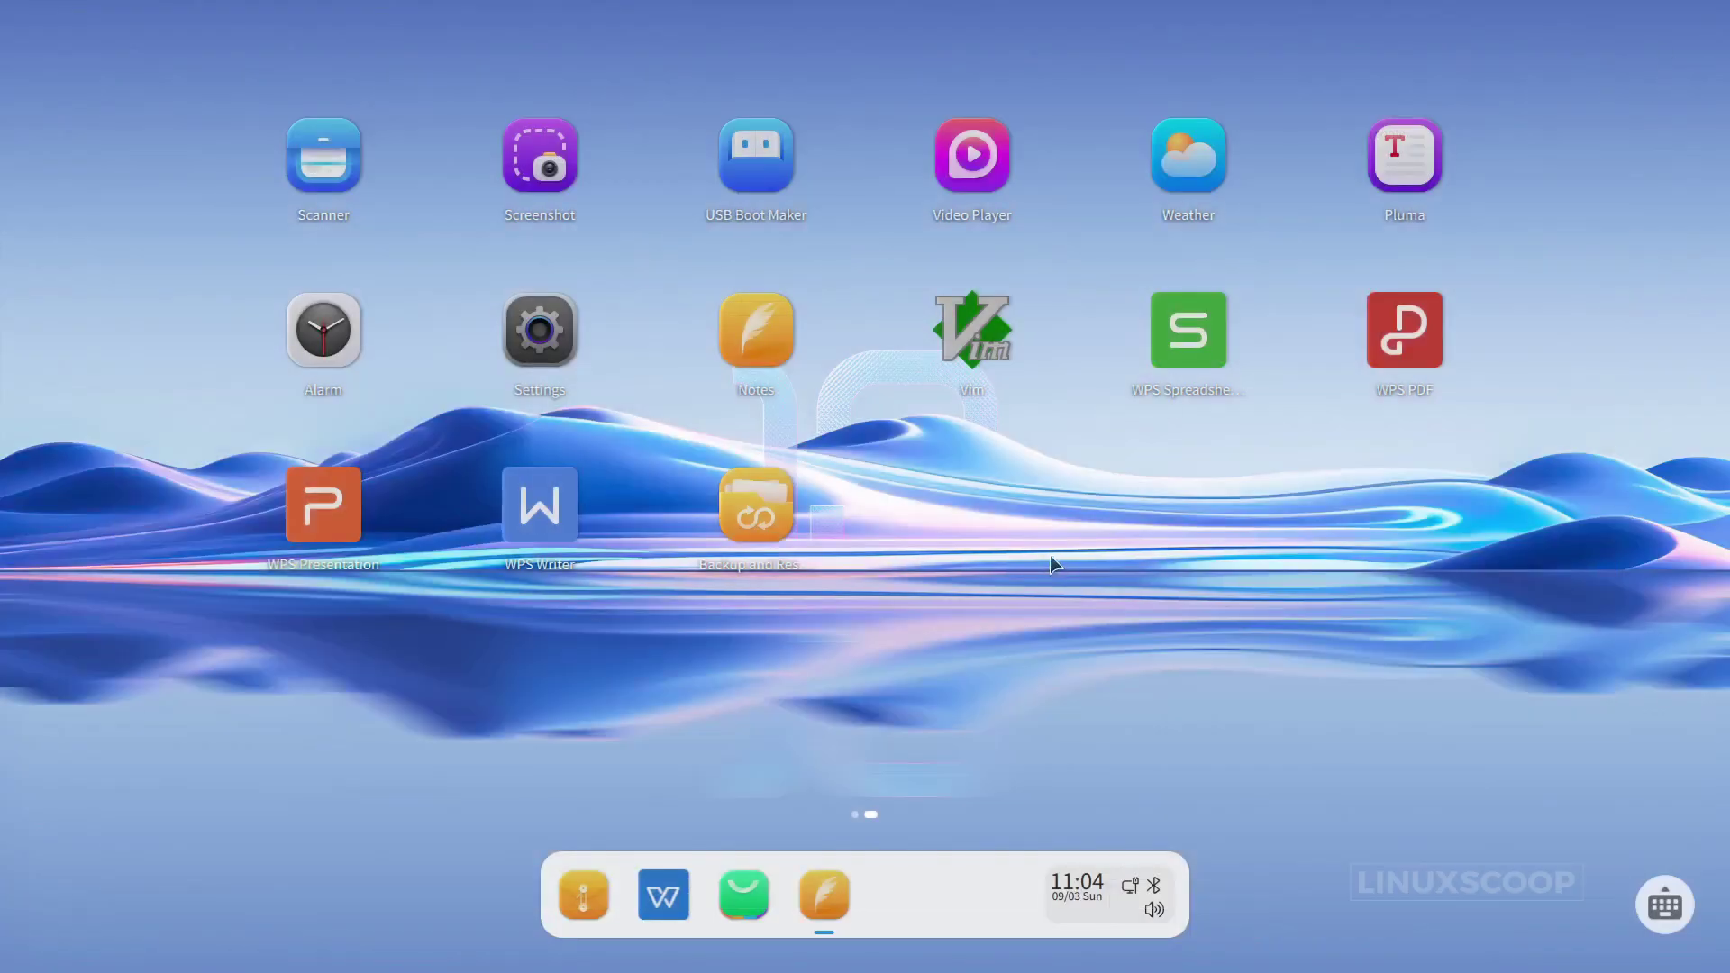
Switch off Tablet Mode from the quick settings panel for the classic desktop.
left_click(856, 815)
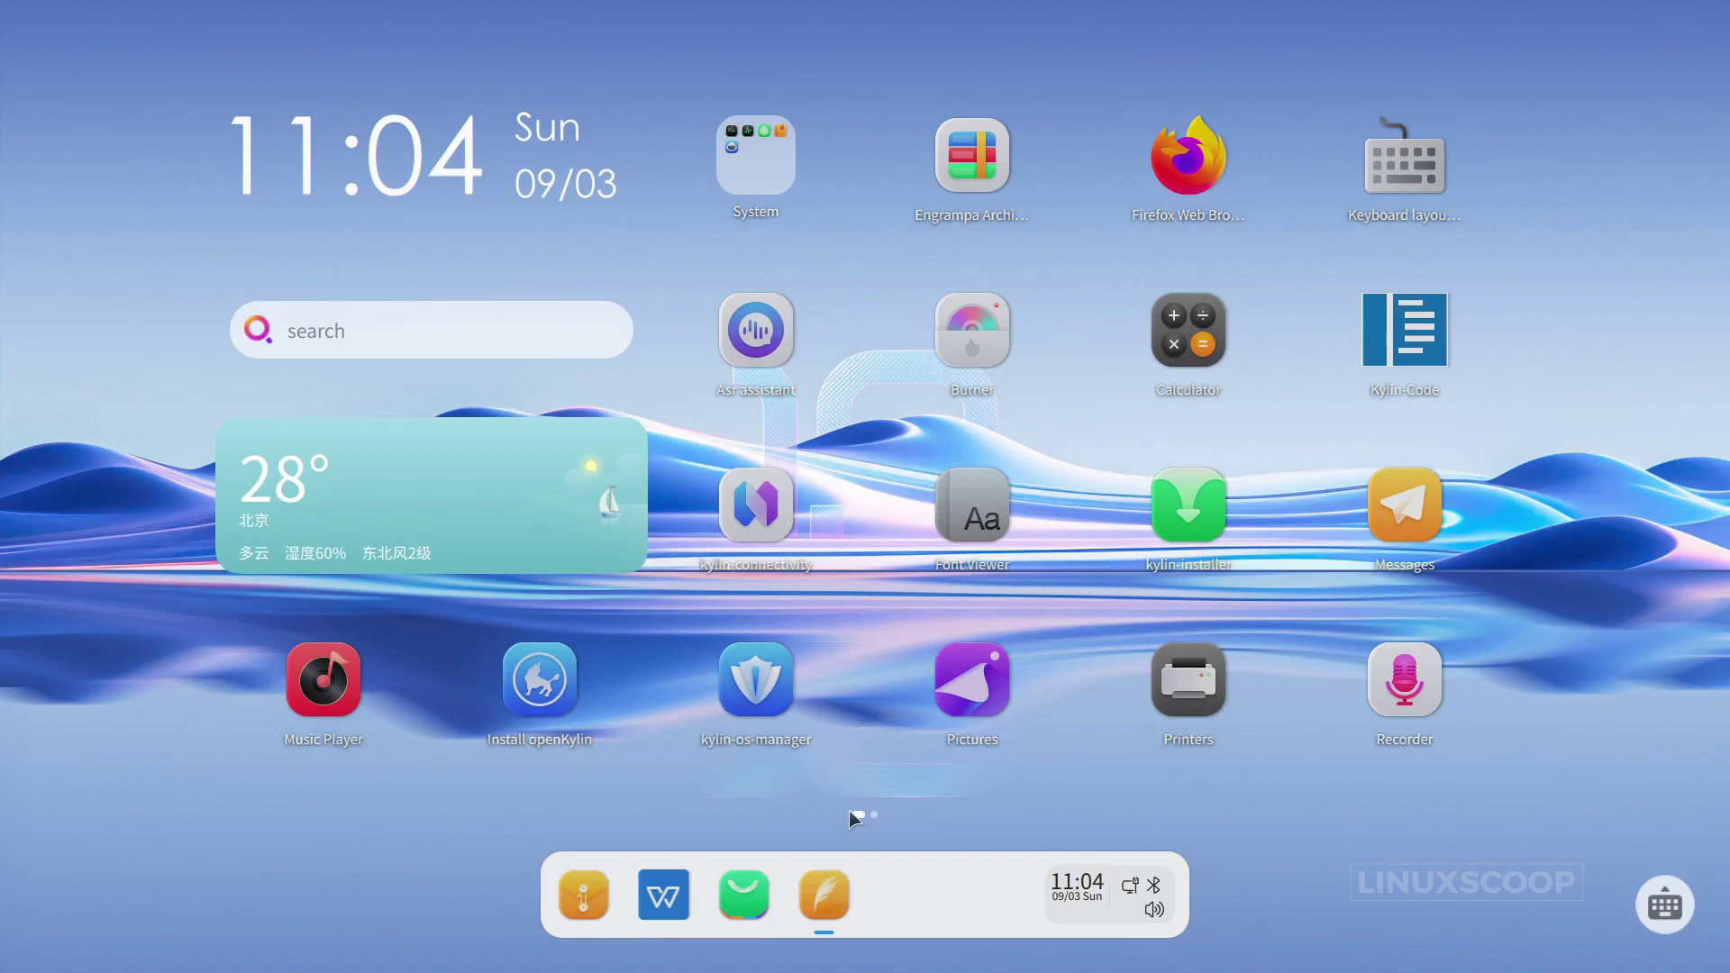
left_click(1141, 894)
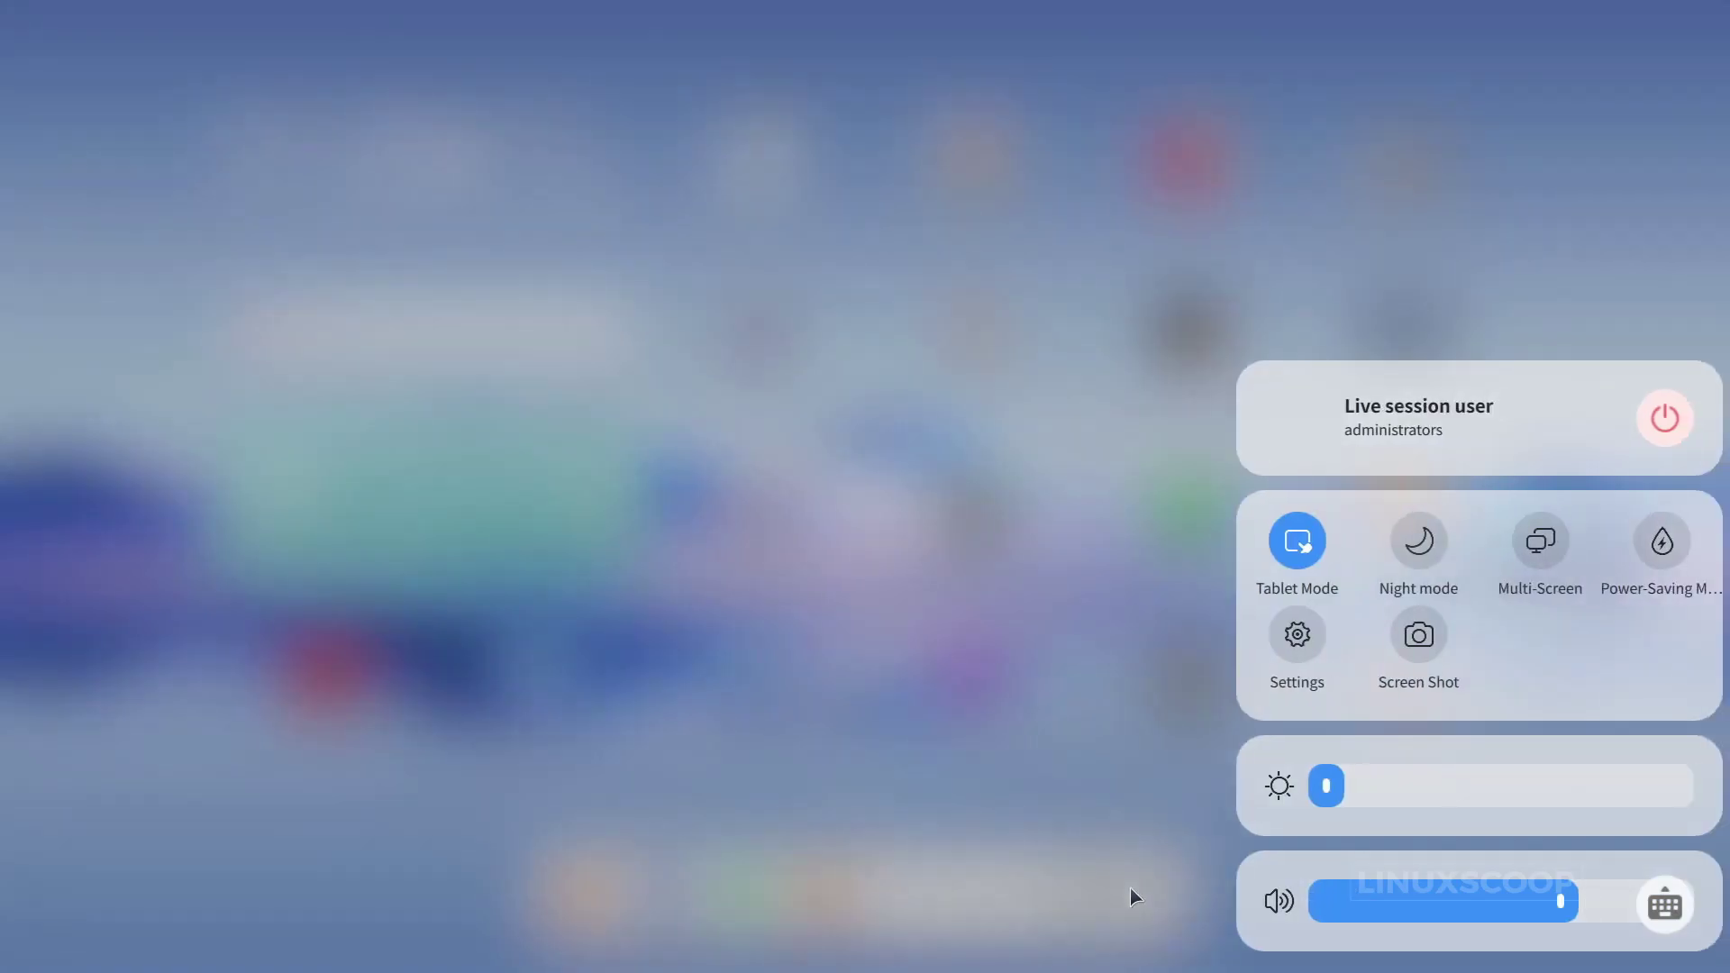
left_click(1298, 543)
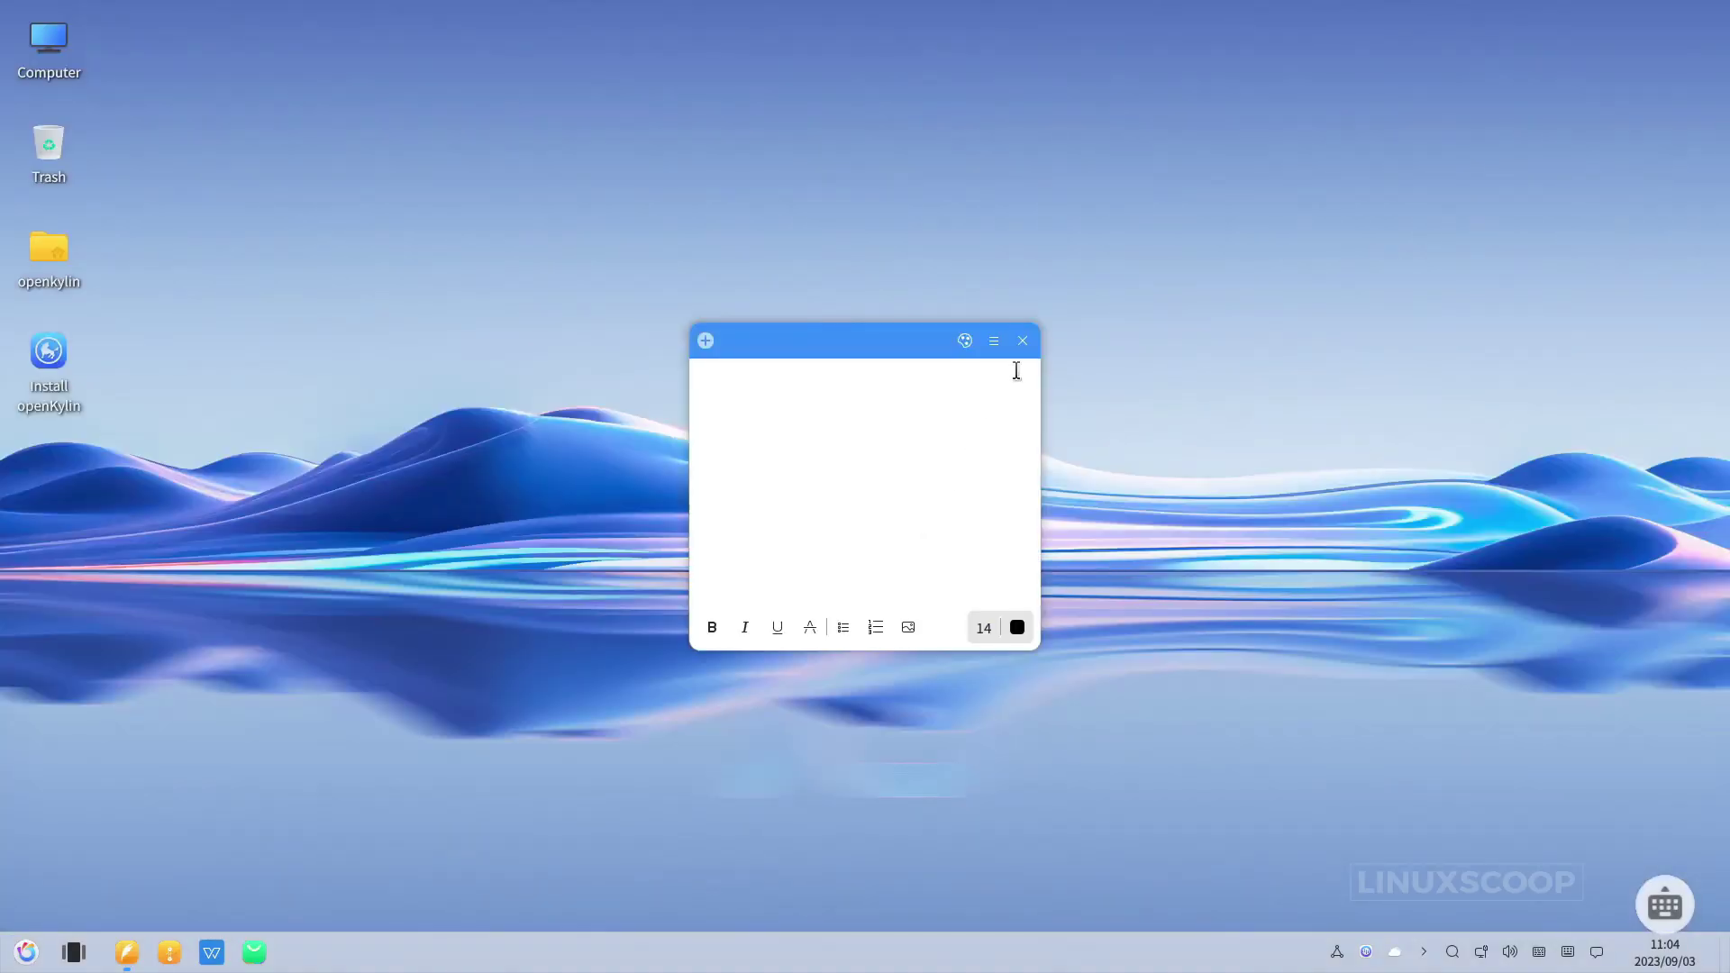
Close the leftover note window and browse the Software Store's all-app categories.
left_click(1022, 341)
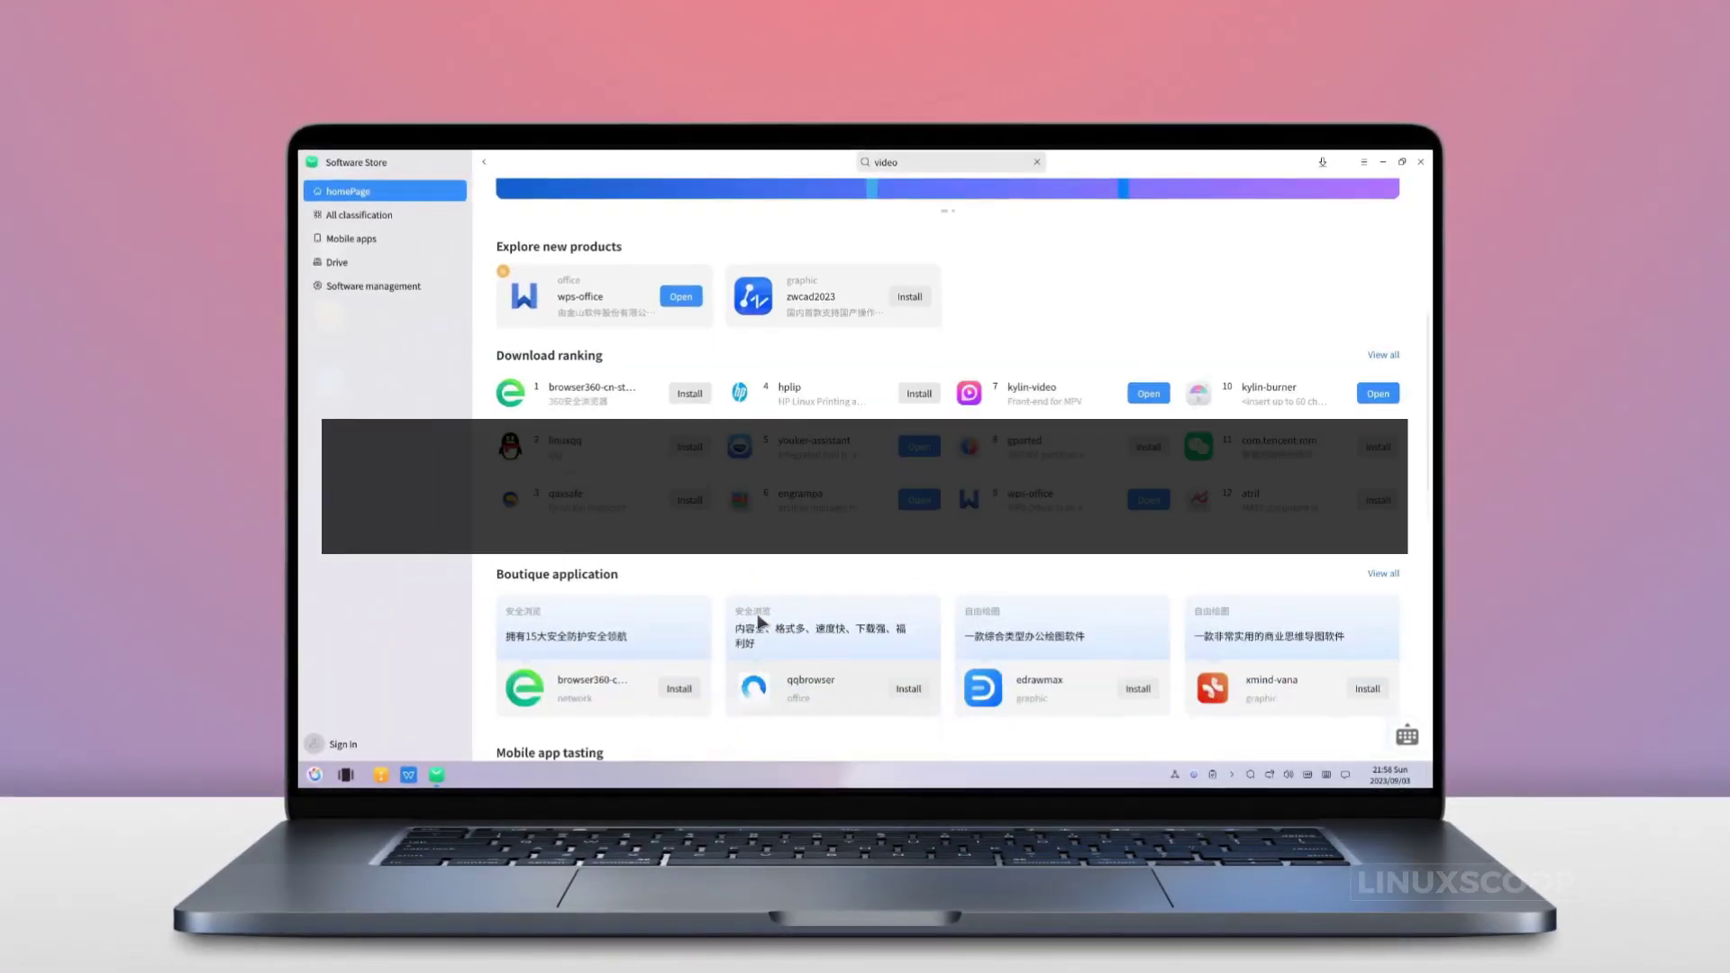
scroll(759, 621, "down", 5)
left_click(377, 215)
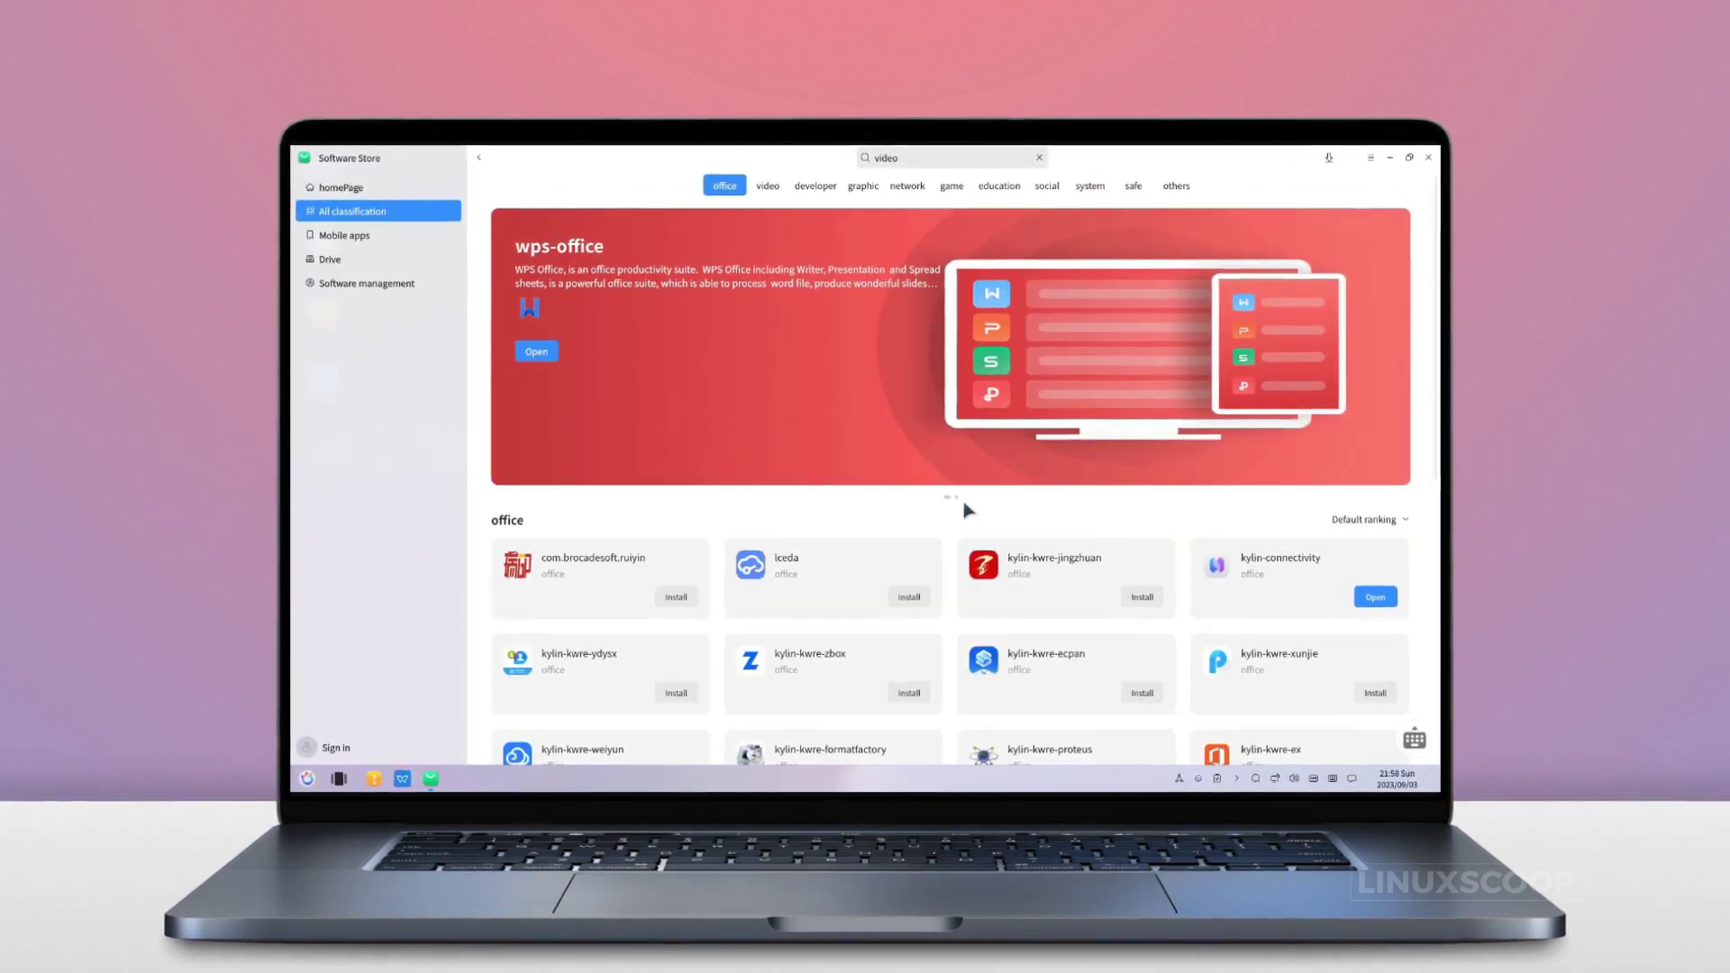
Maximize the Software Store and search for 'audio', then 'video'.
scroll(933, 638, "down", 5)
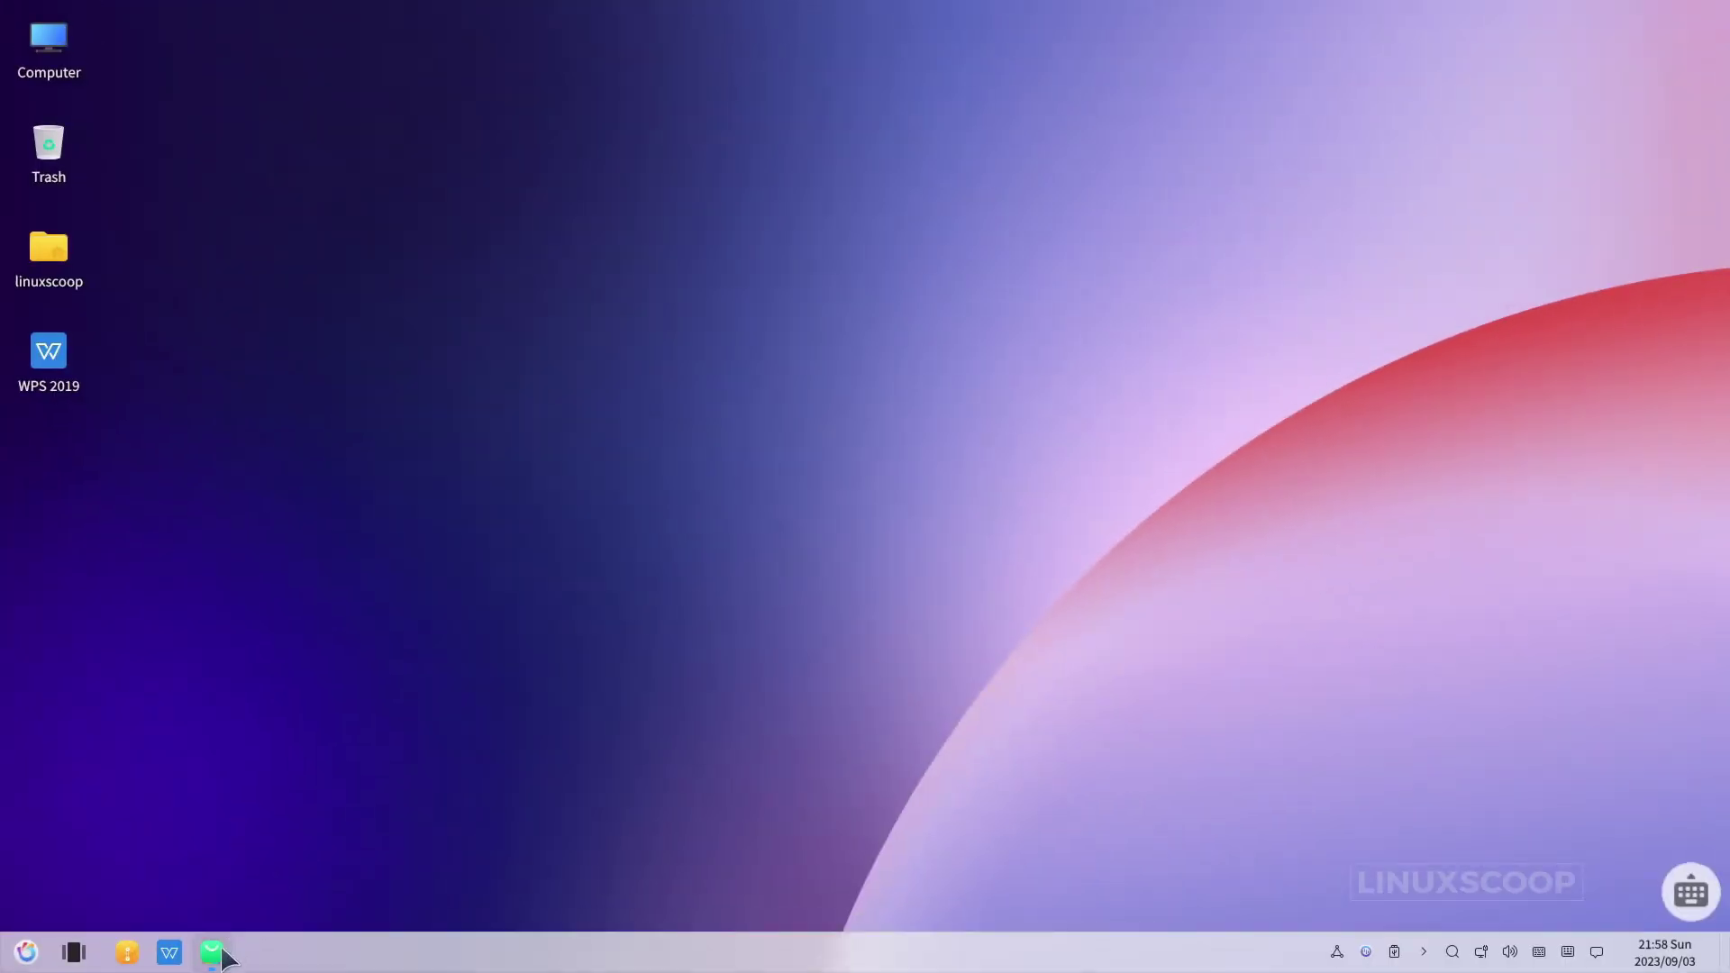
left_click(216, 953)
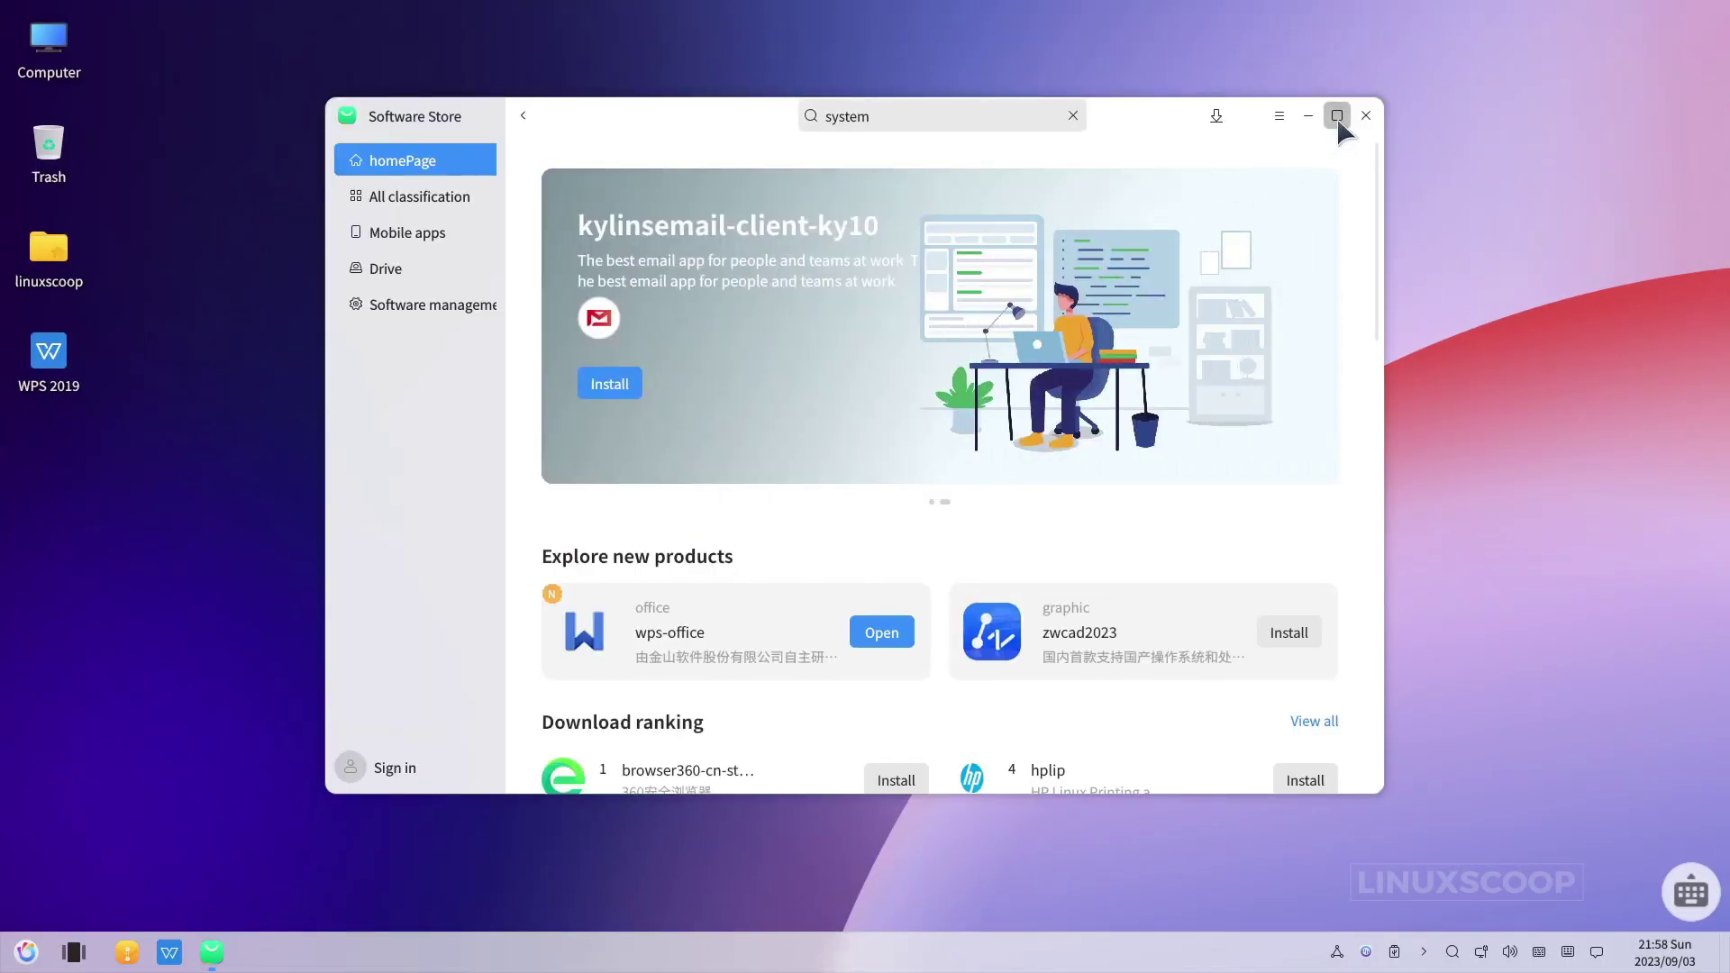
left_click(1337, 115)
left_click(1045, 24)
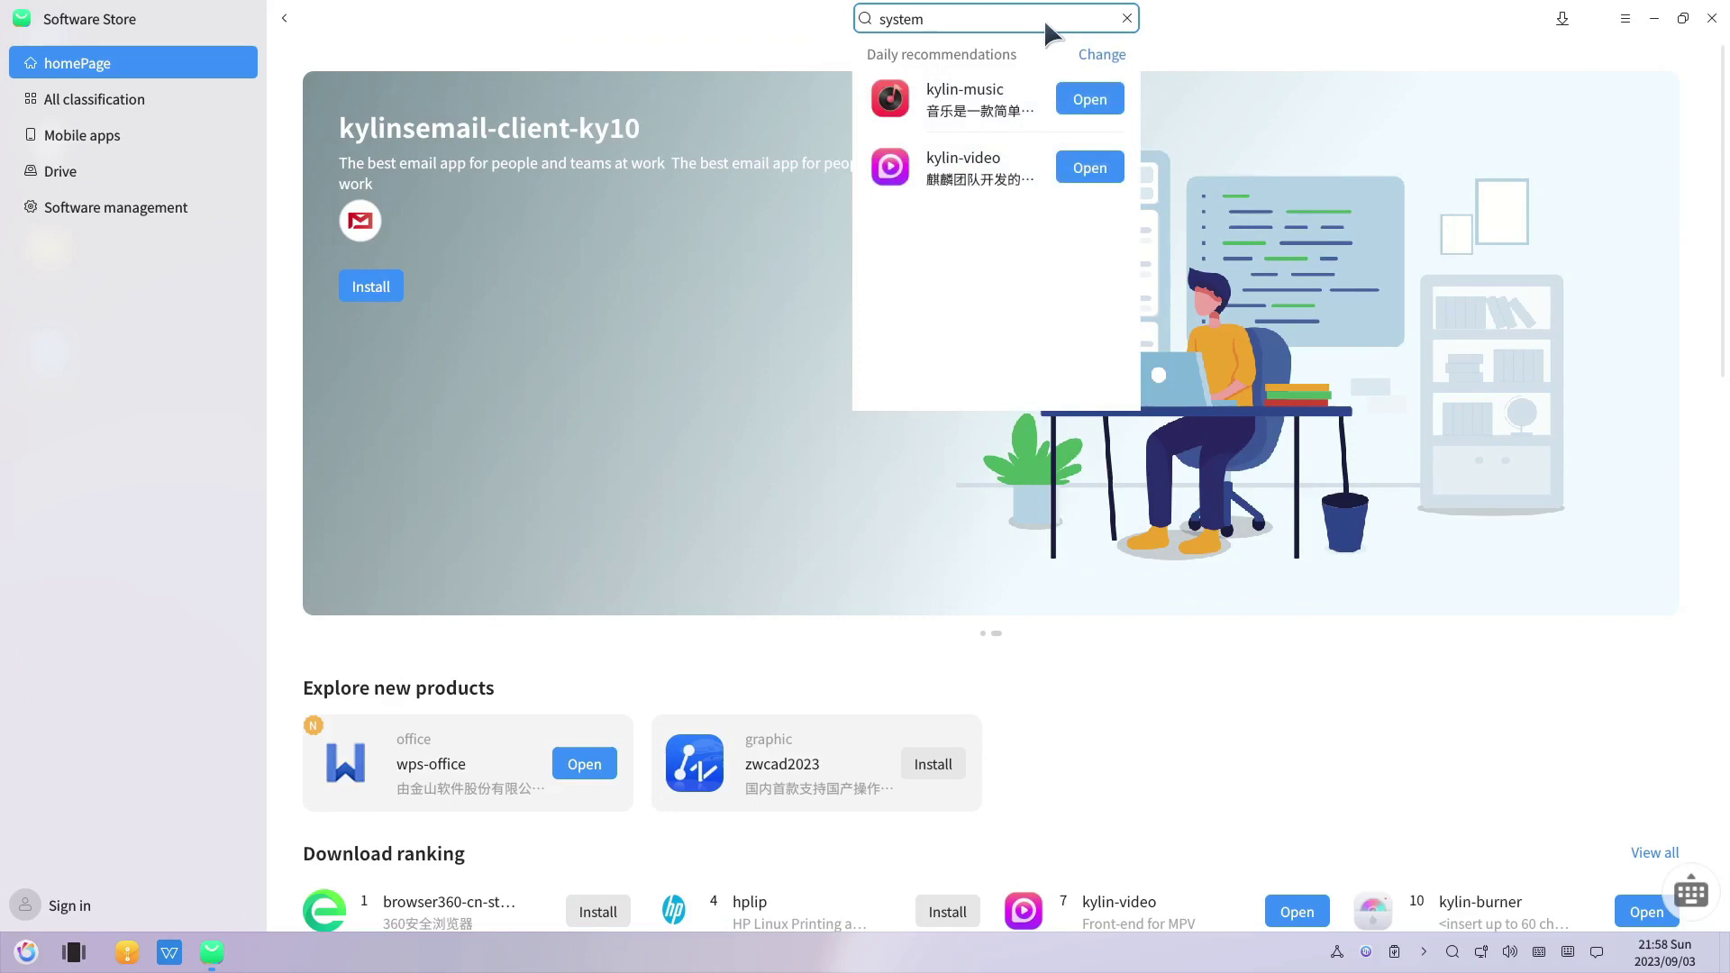
key("ctrl+a")
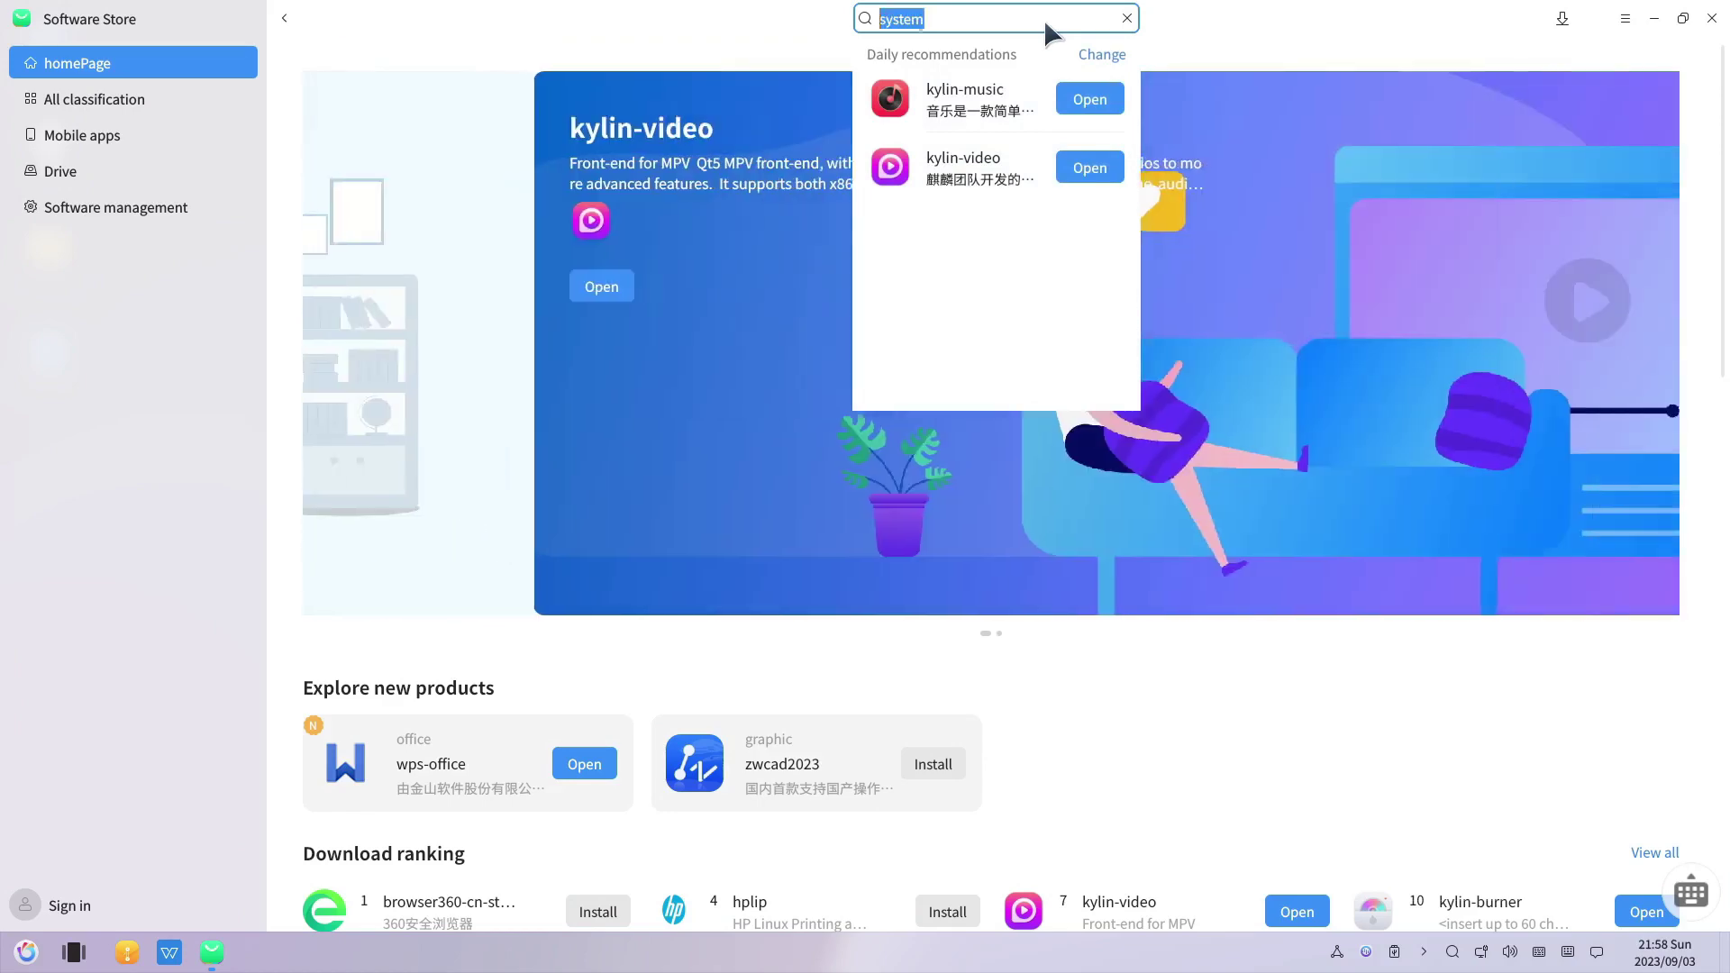
type("audio")
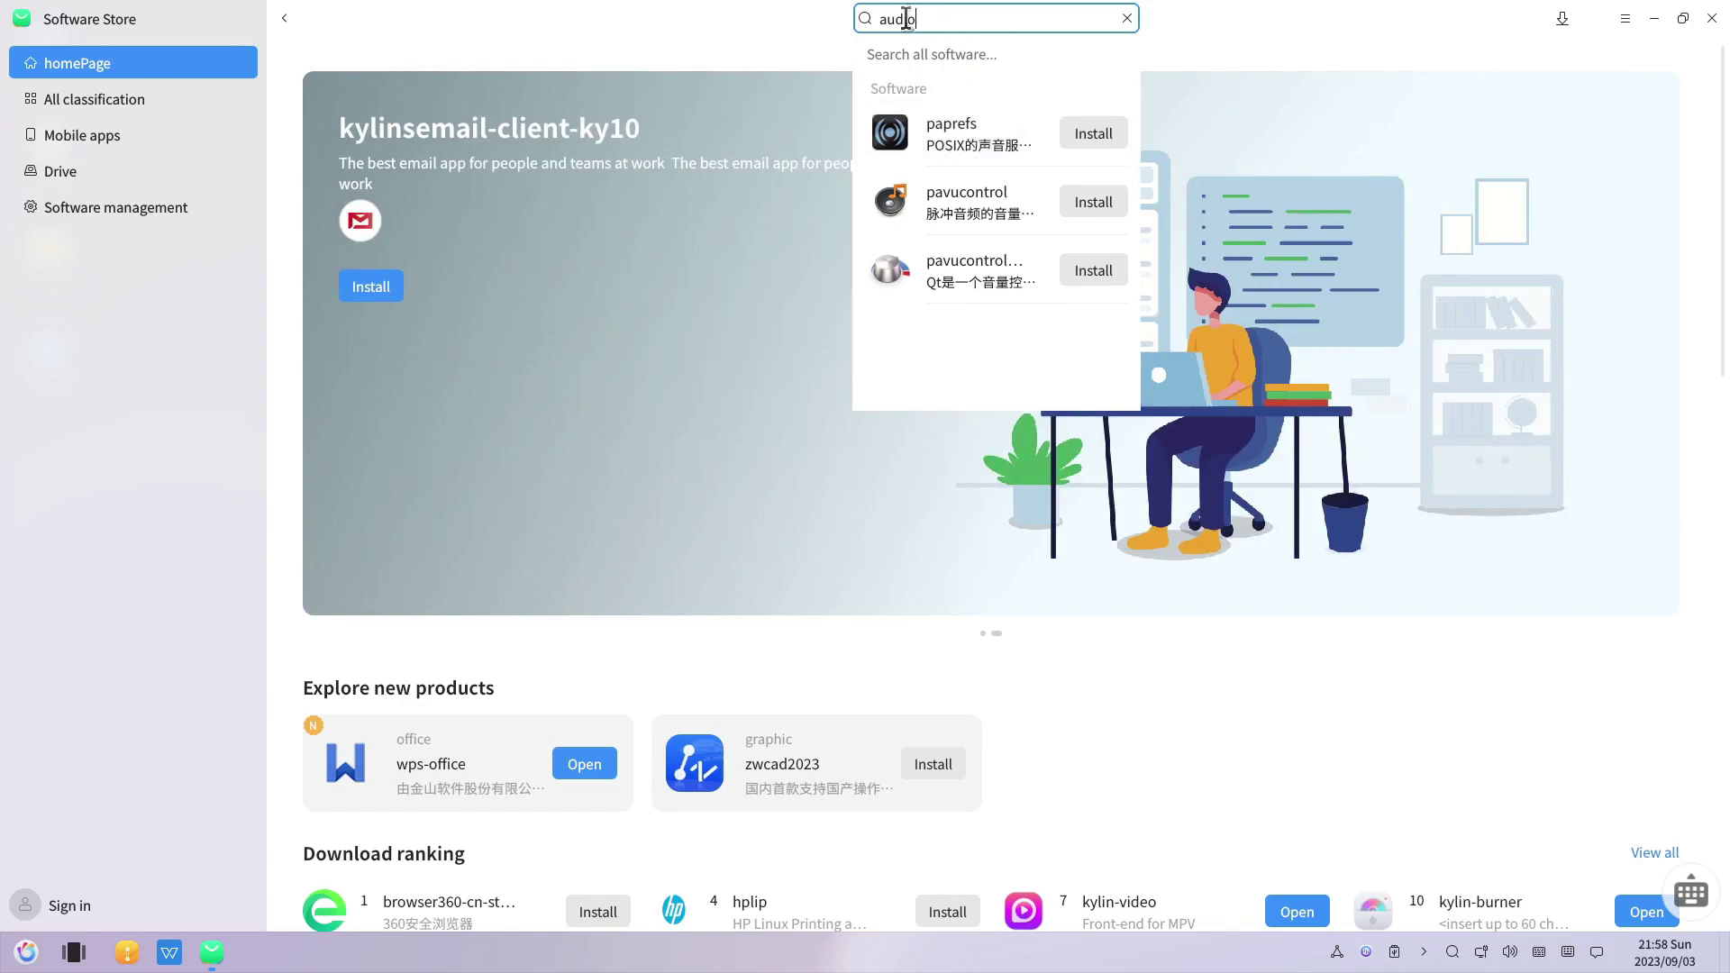
double_click(904, 18)
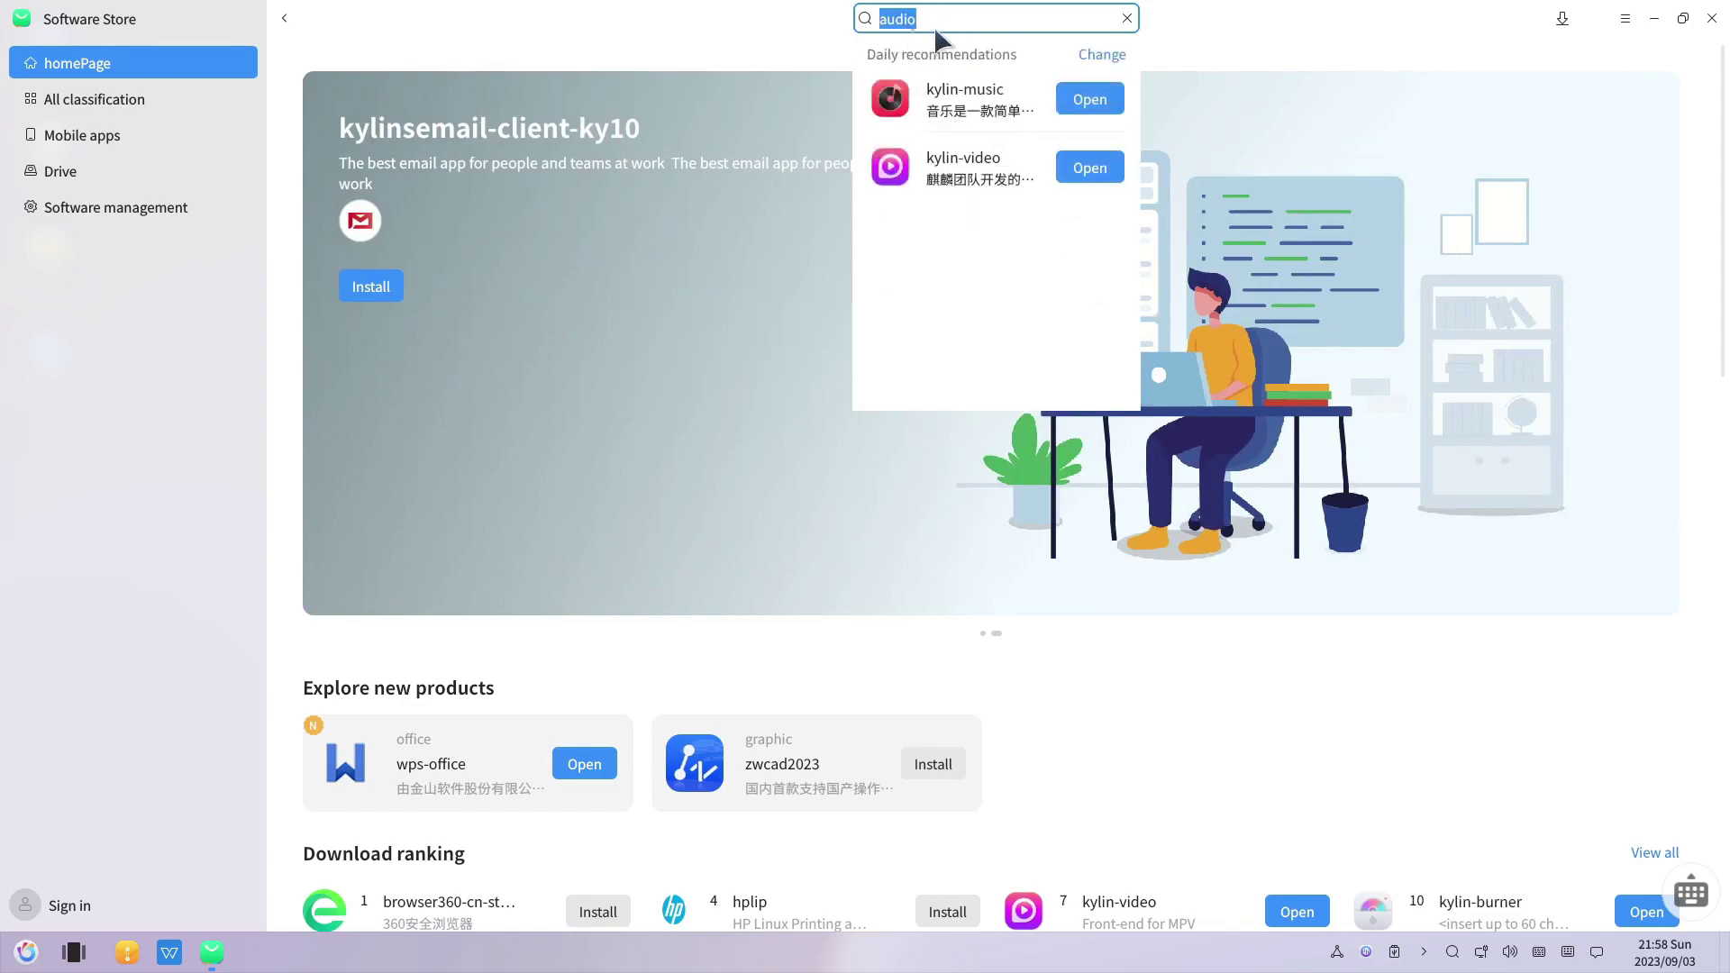
type("video")
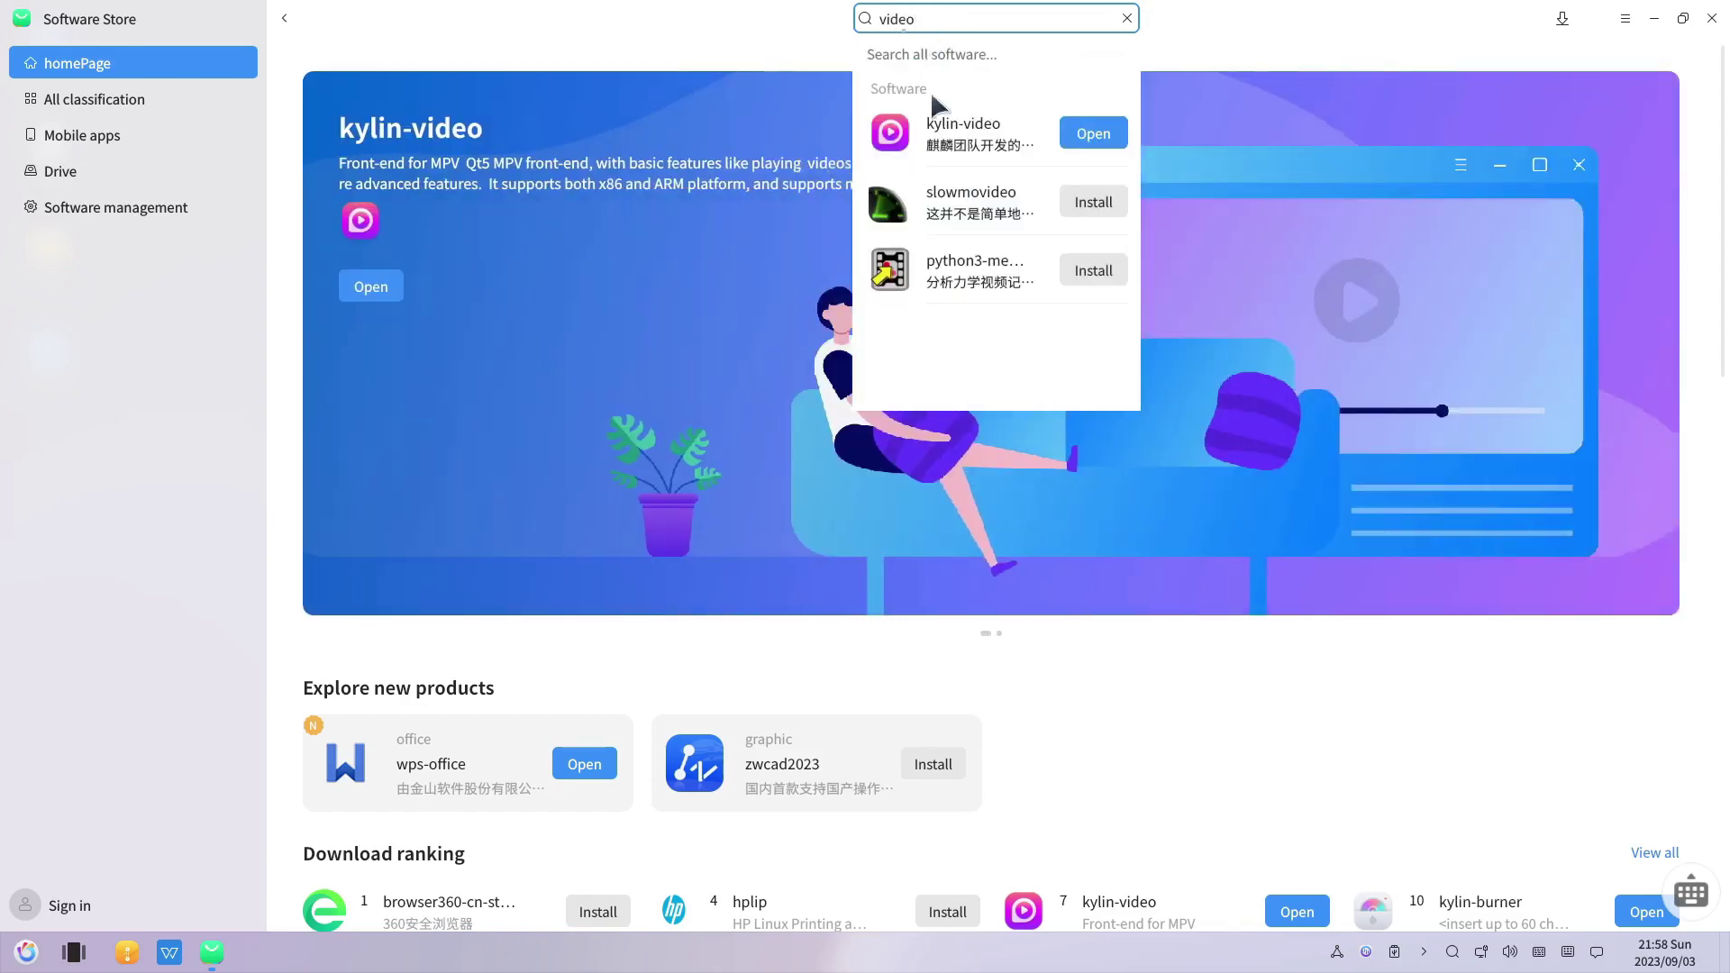
left_click(538, 564)
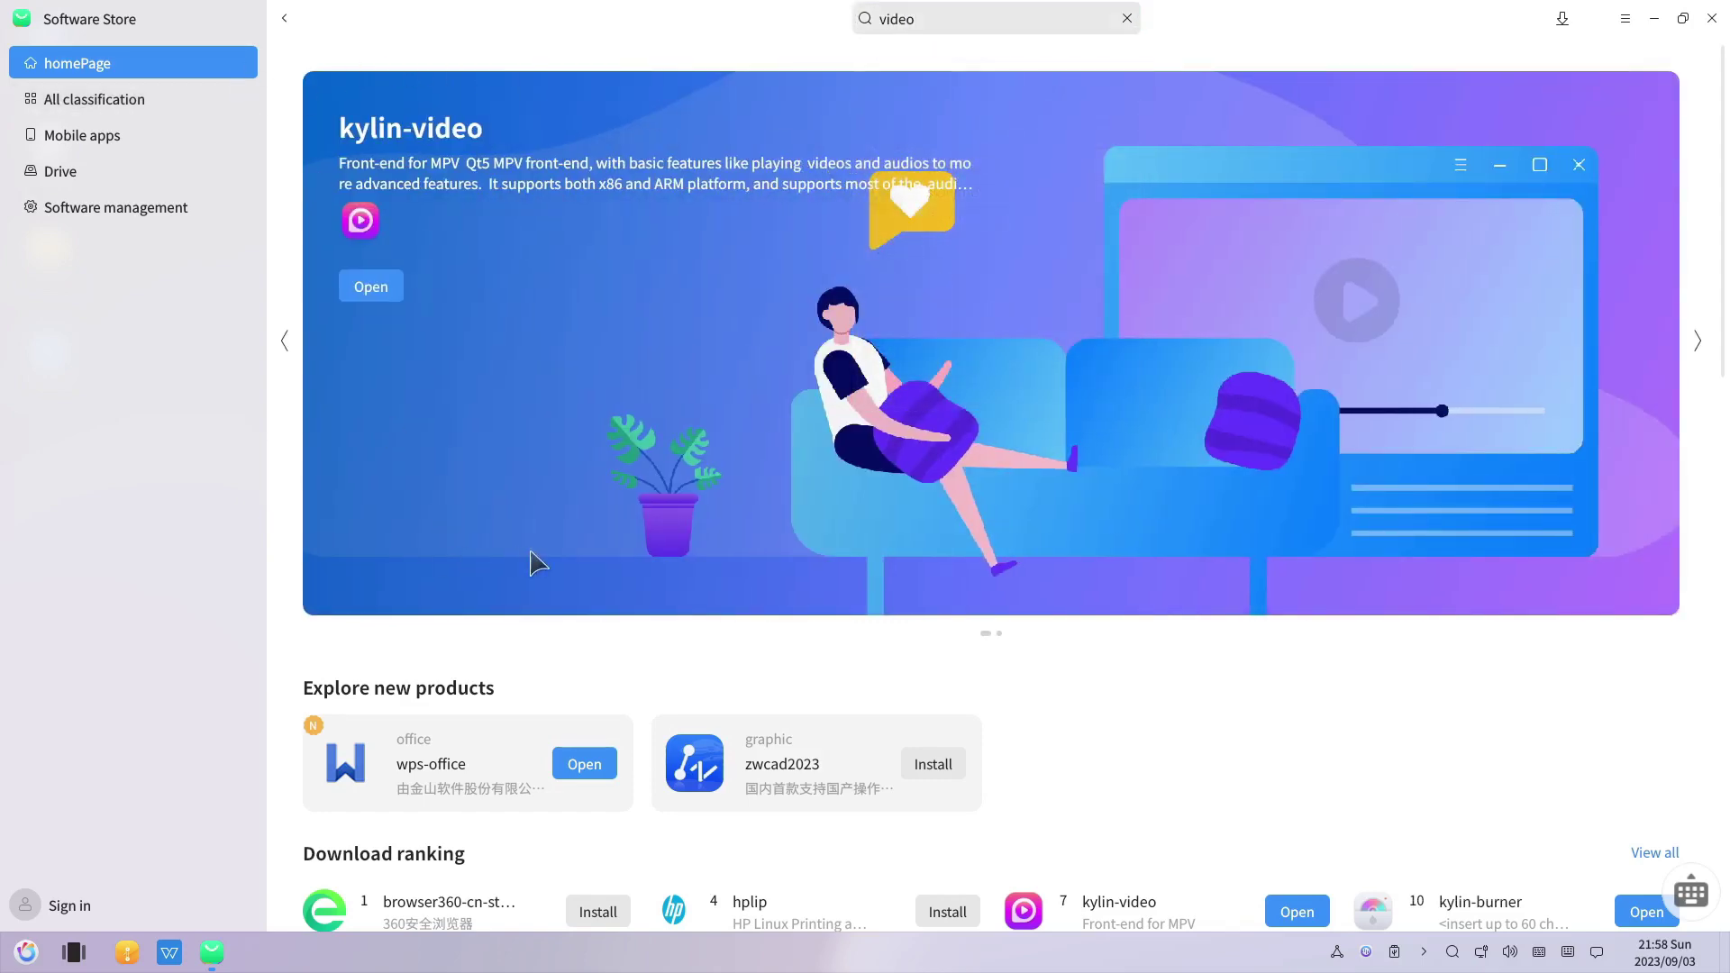
Return to the category view and scroll through the office app listings.
scroll(695, 705, "down", 10)
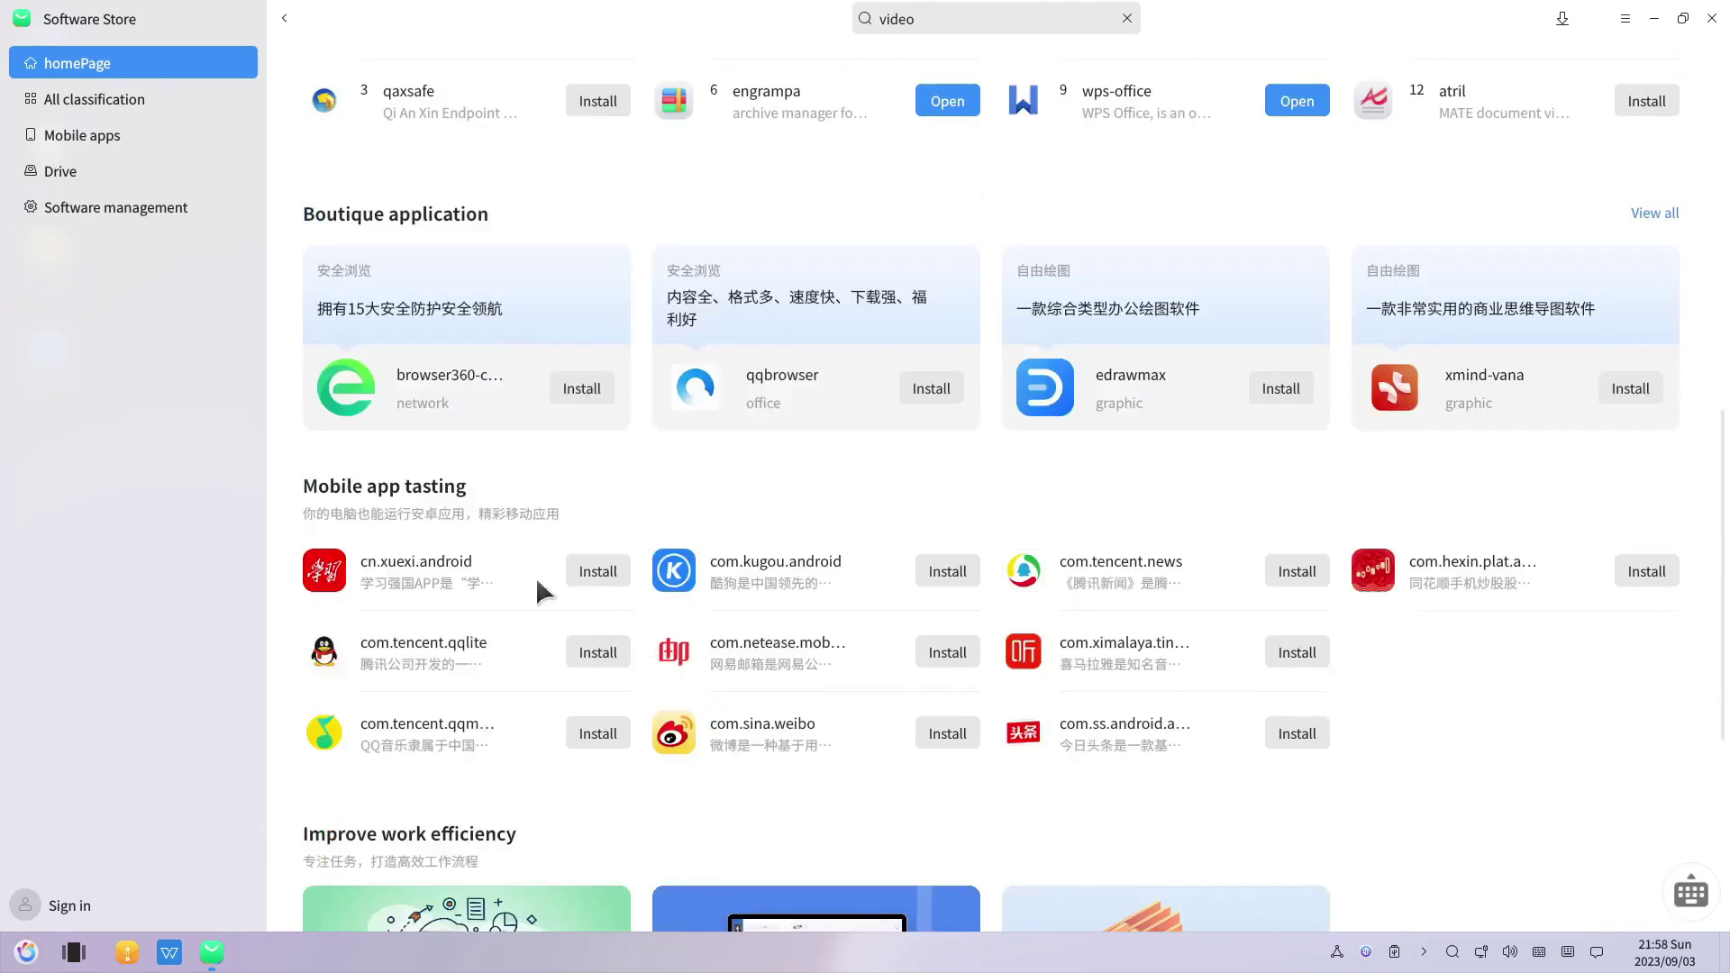
left_click(127, 102)
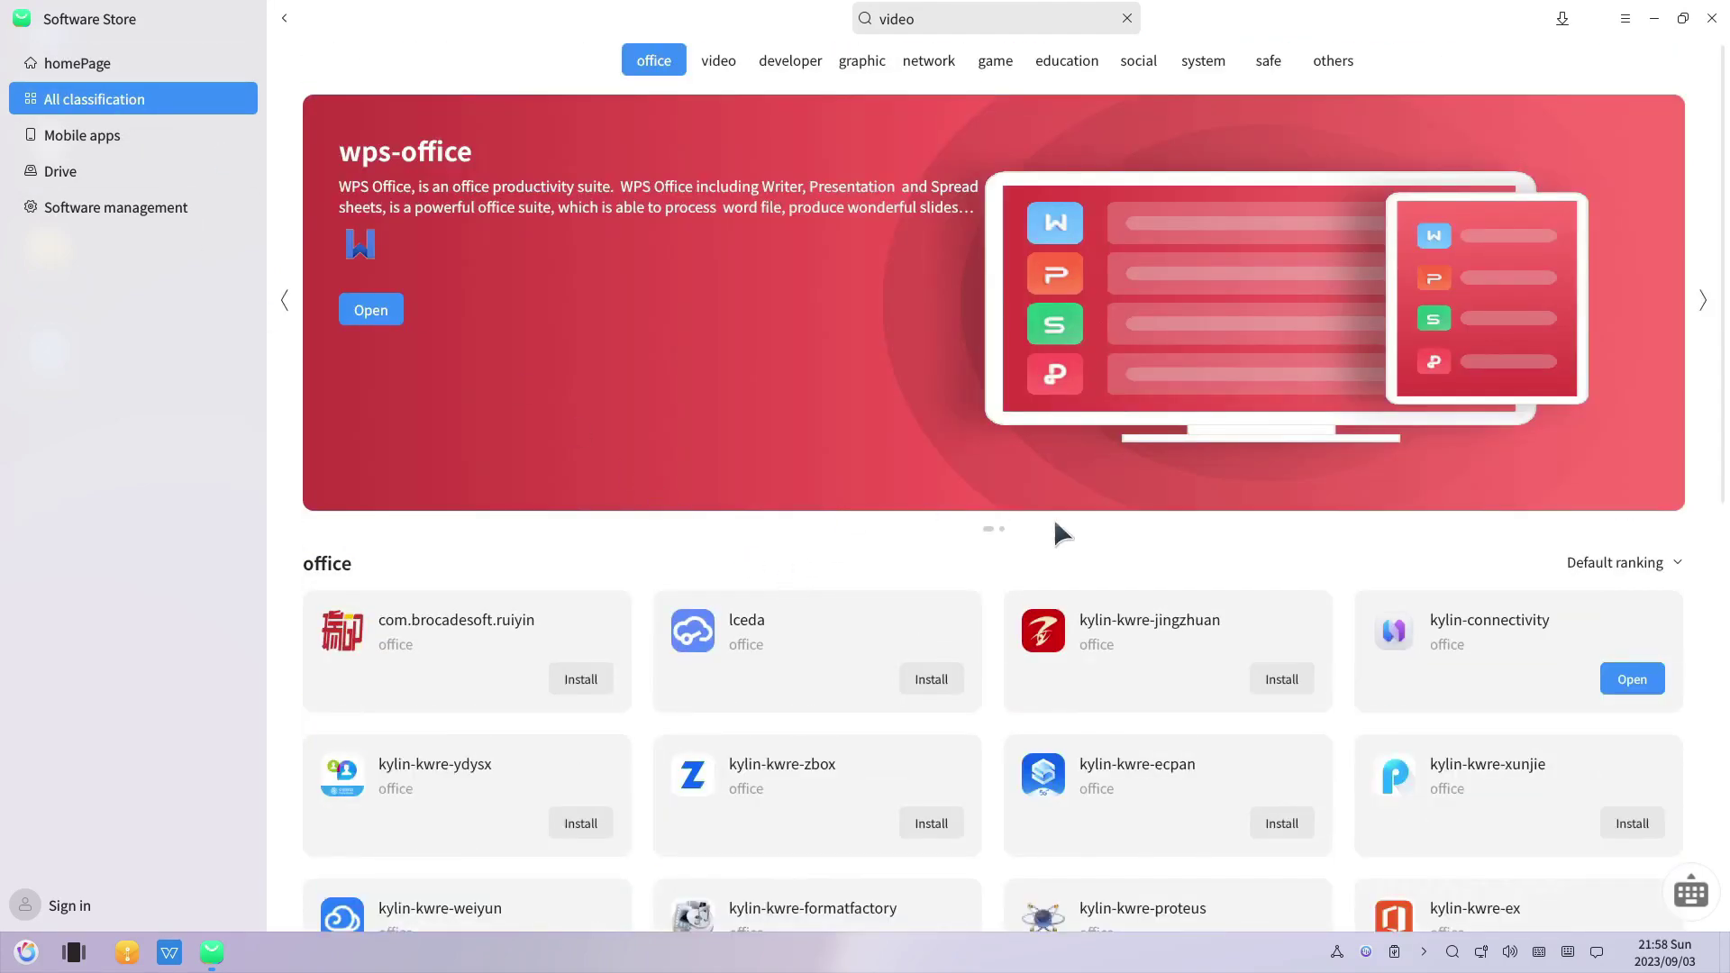
scroll(962, 730, "down", 6)
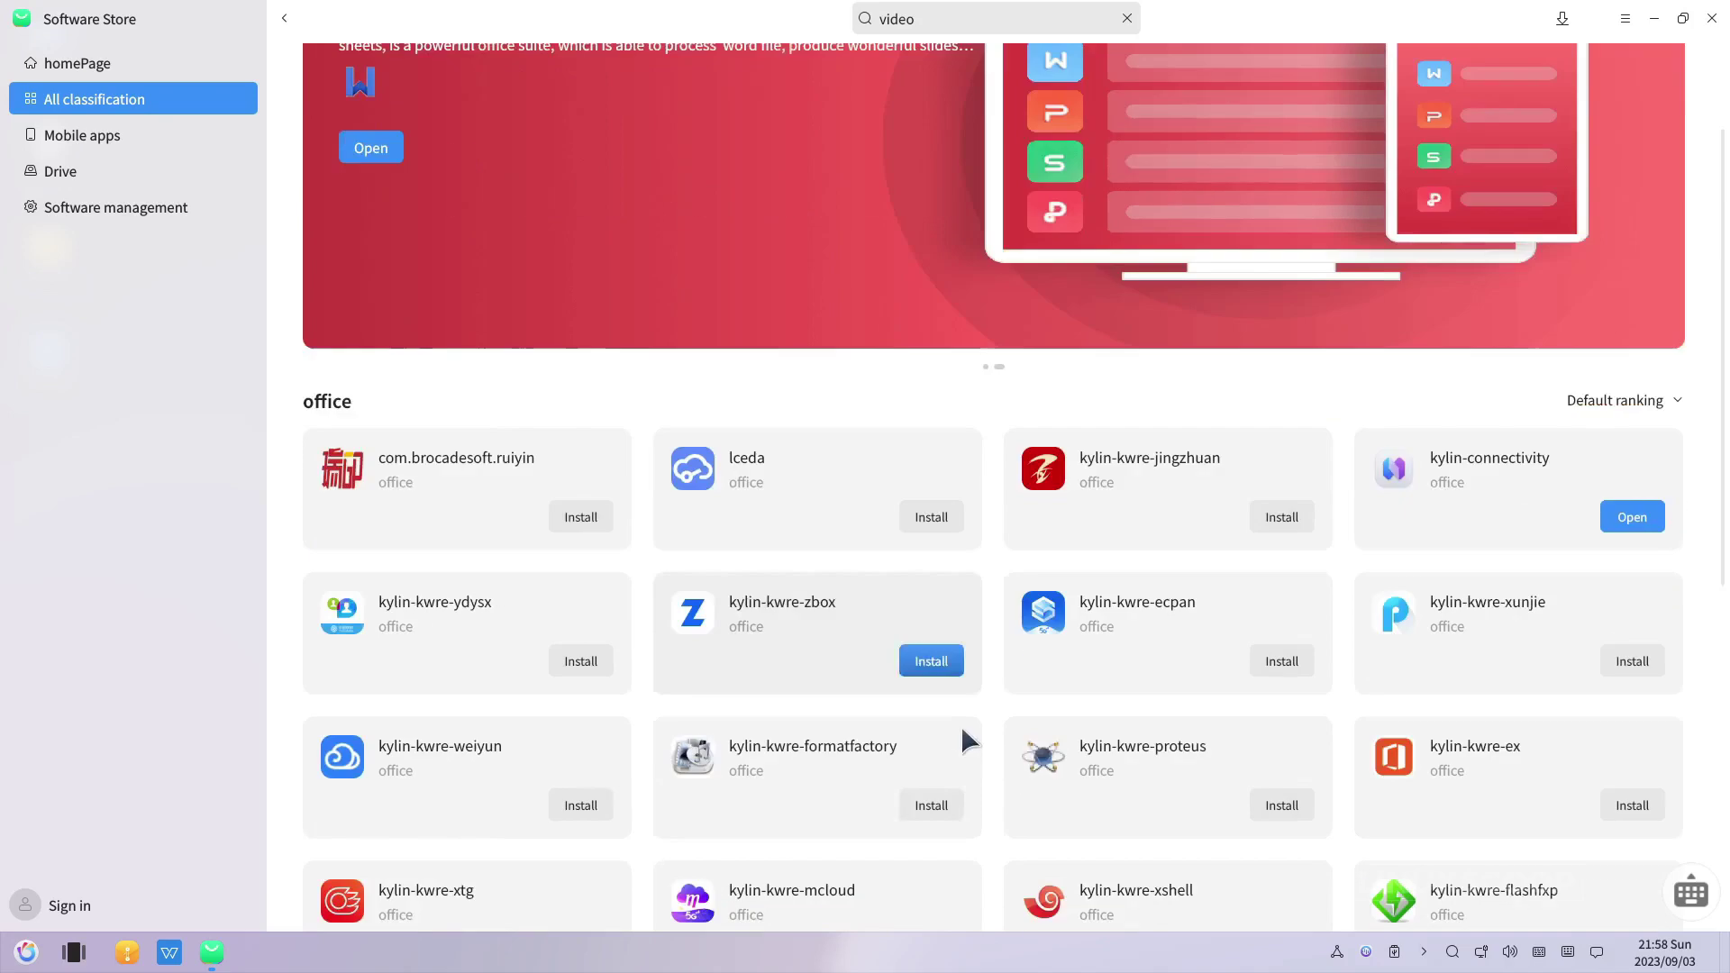
scroll(961, 728, "down", 9)
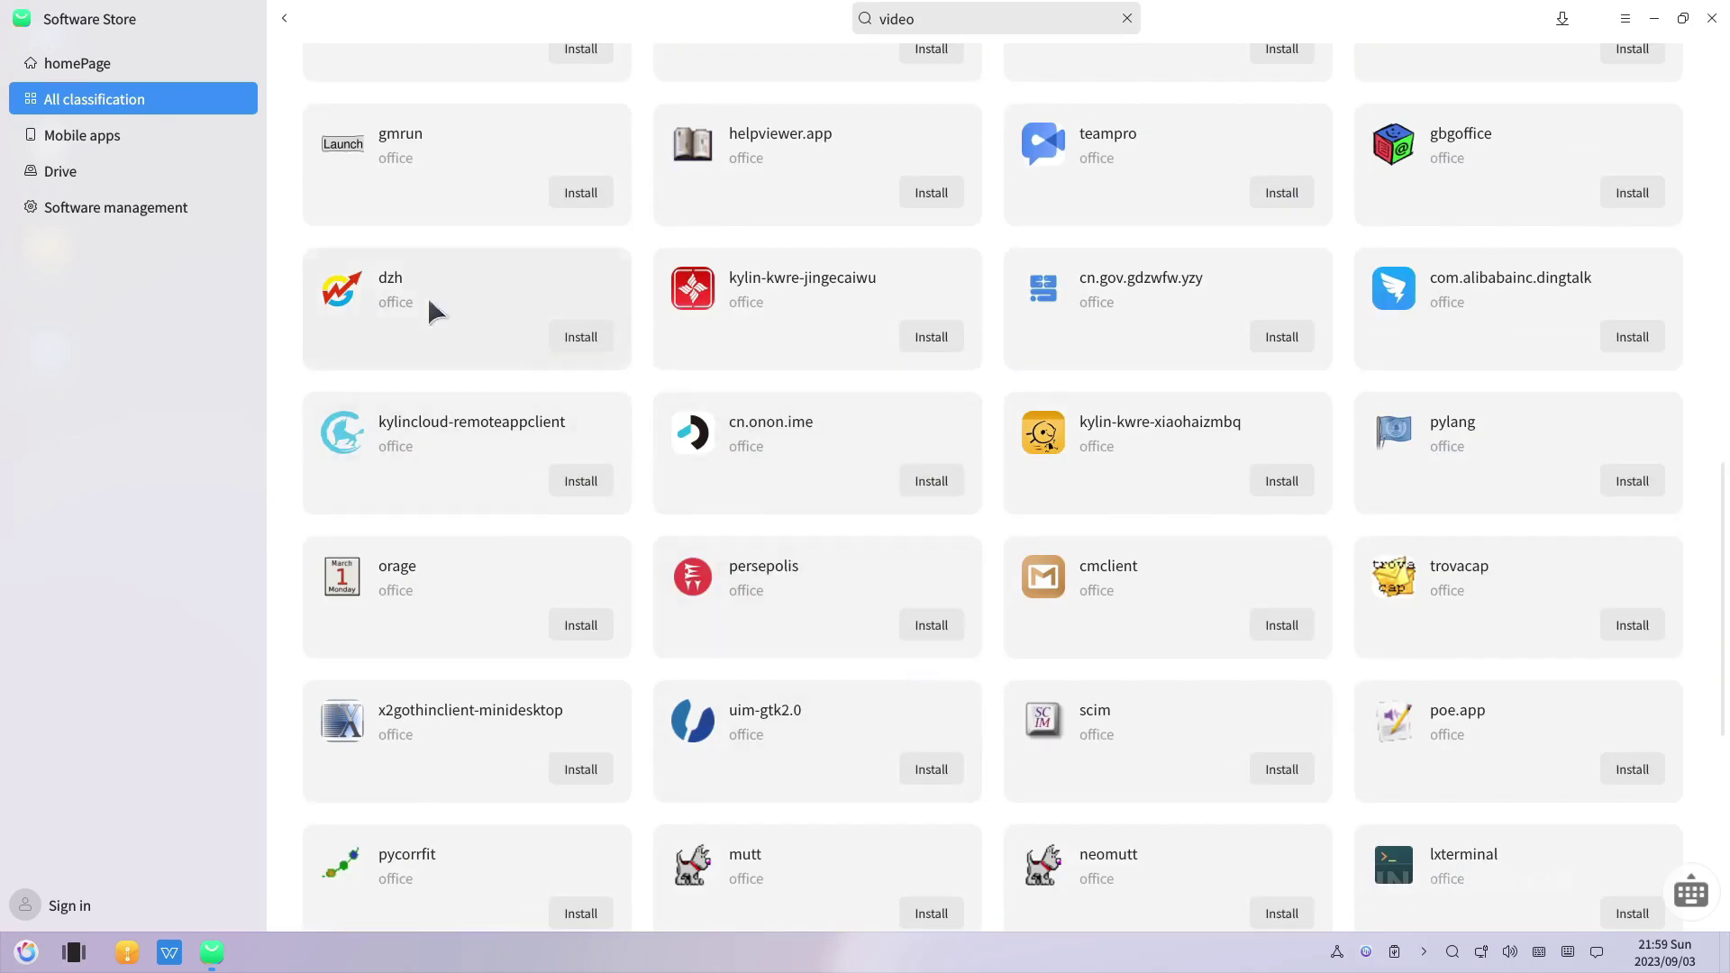
Browse the driver categories: scanner, card reader, printer, gby and other.
left_click(118, 180)
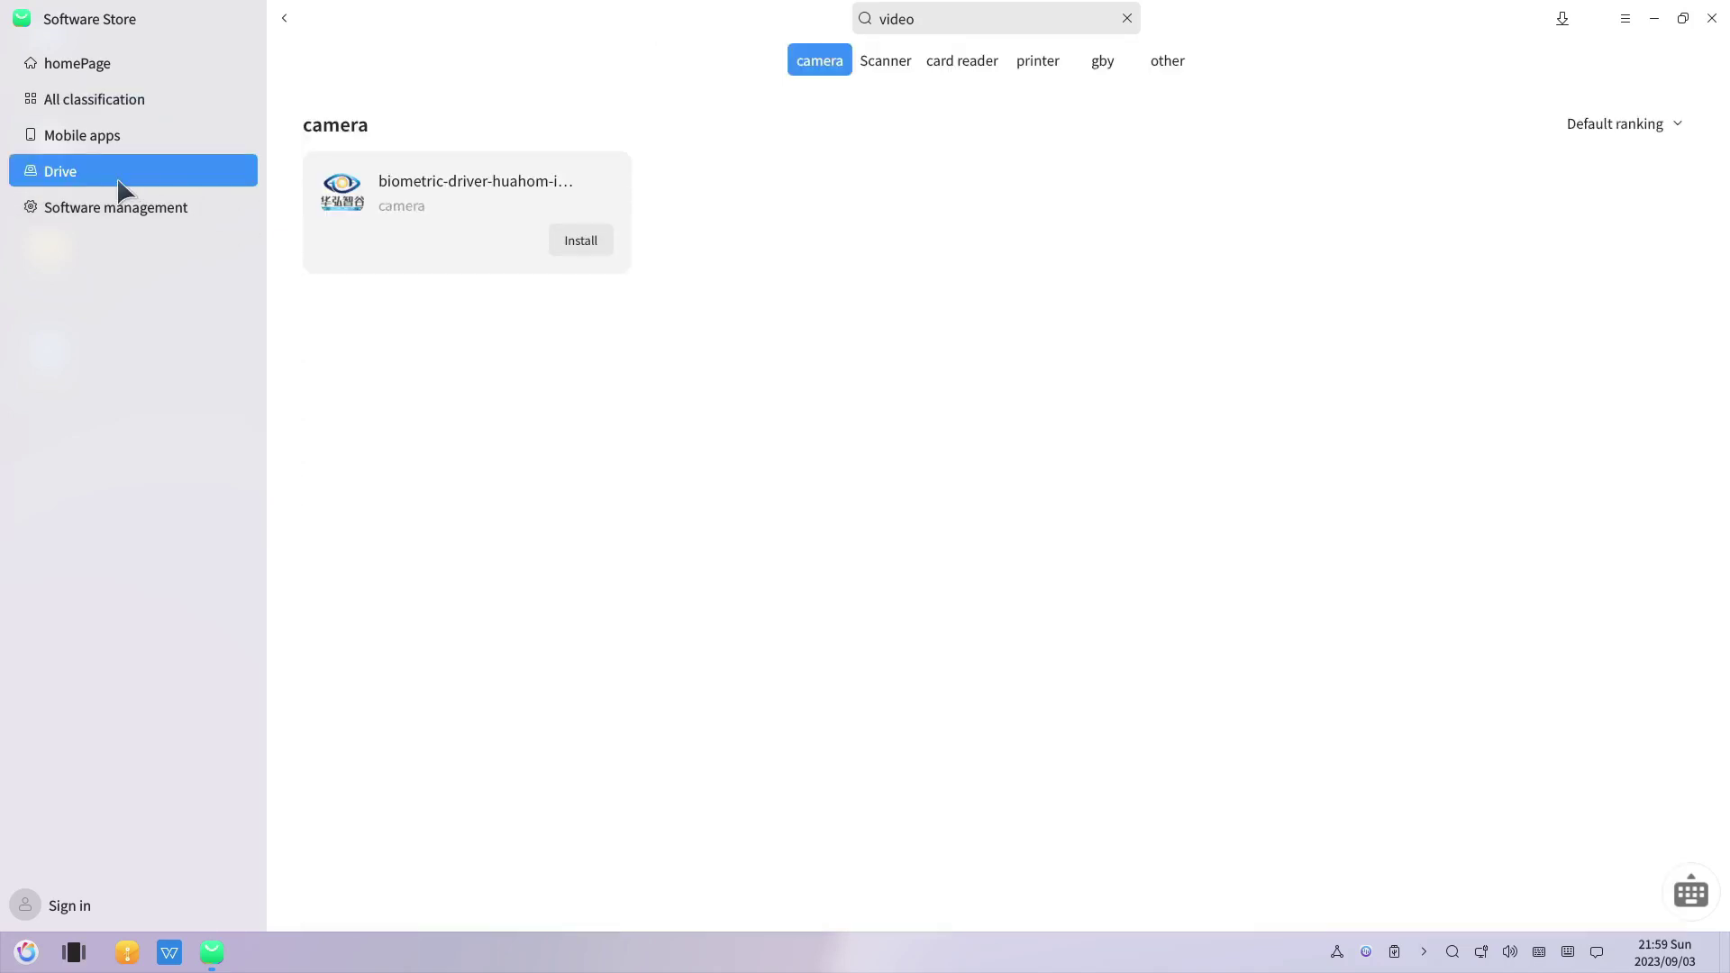
left_click(895, 64)
left_click(960, 69)
left_click(1037, 65)
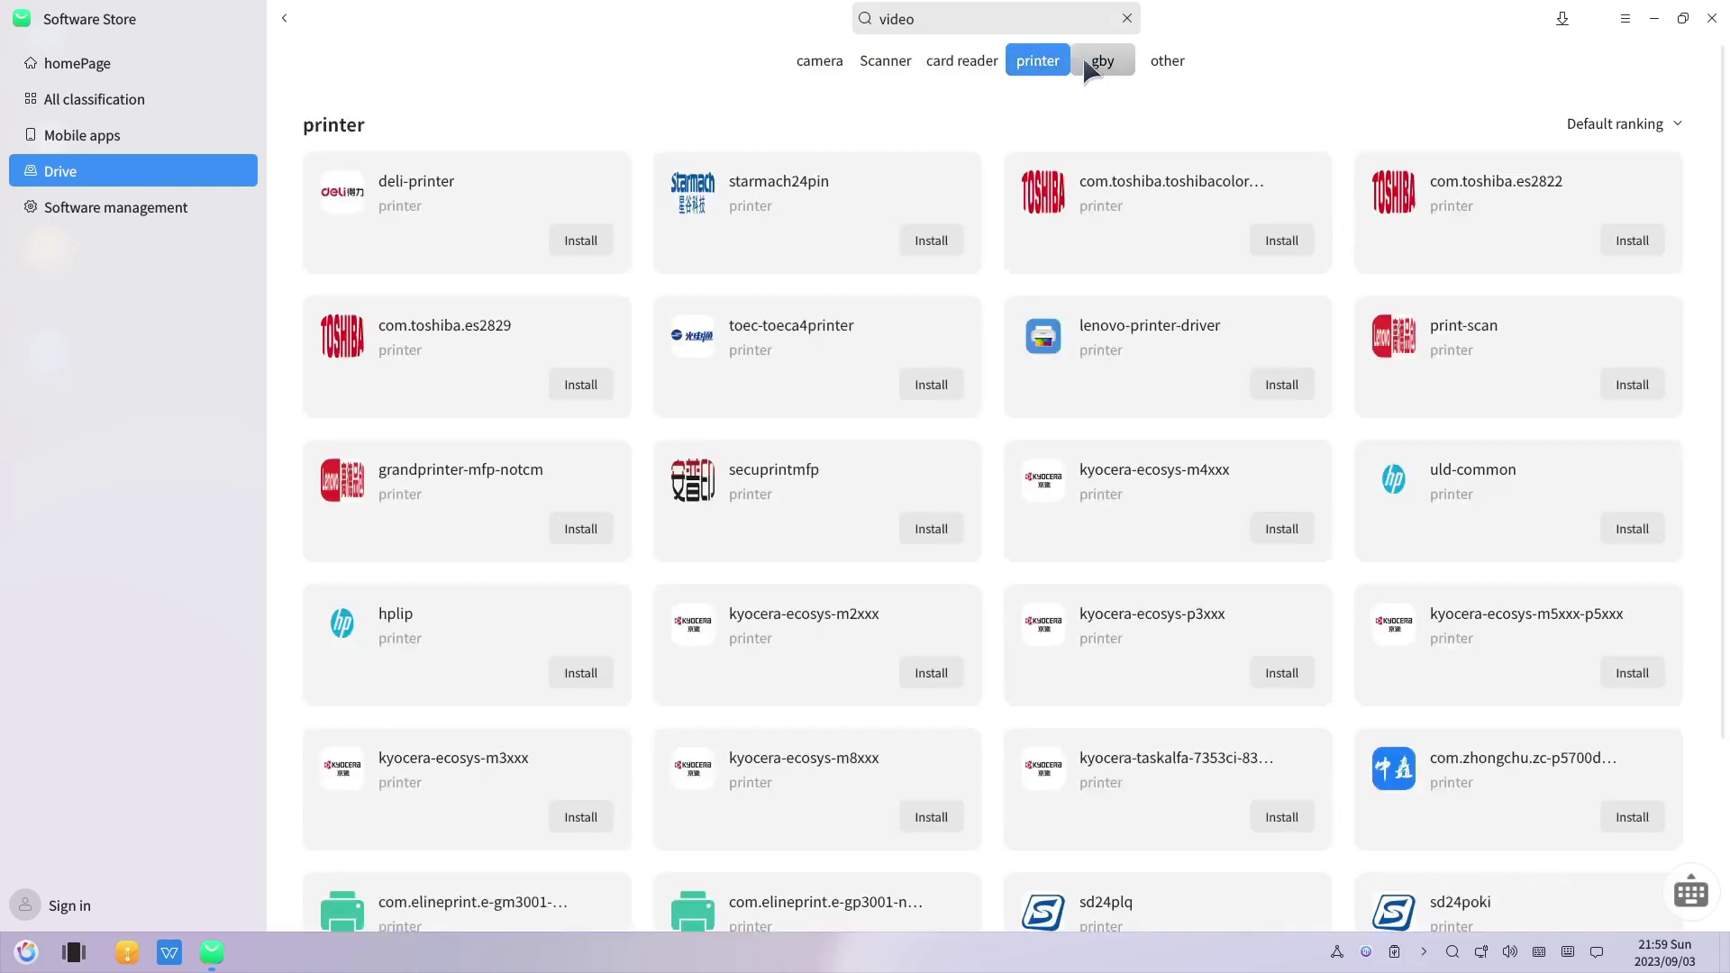
left_click(1090, 65)
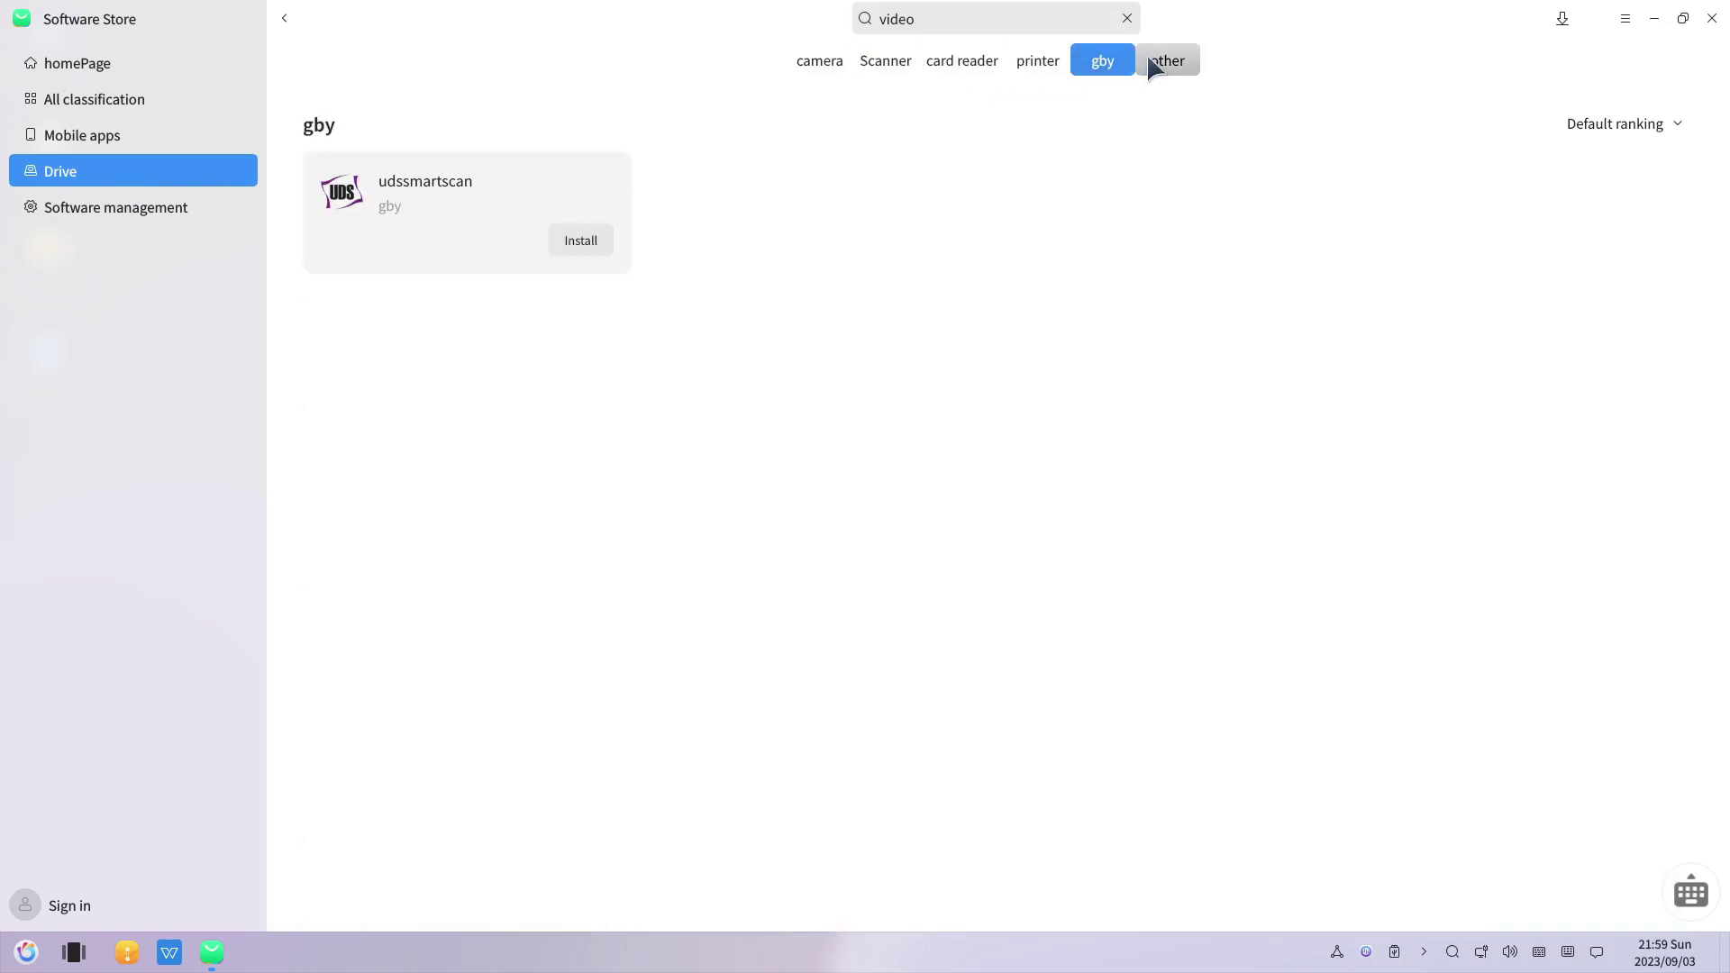
left_click(1152, 65)
View Update, Uninstall and History pages, clear the 'video' search, and return to installation history.
left_click(100, 217)
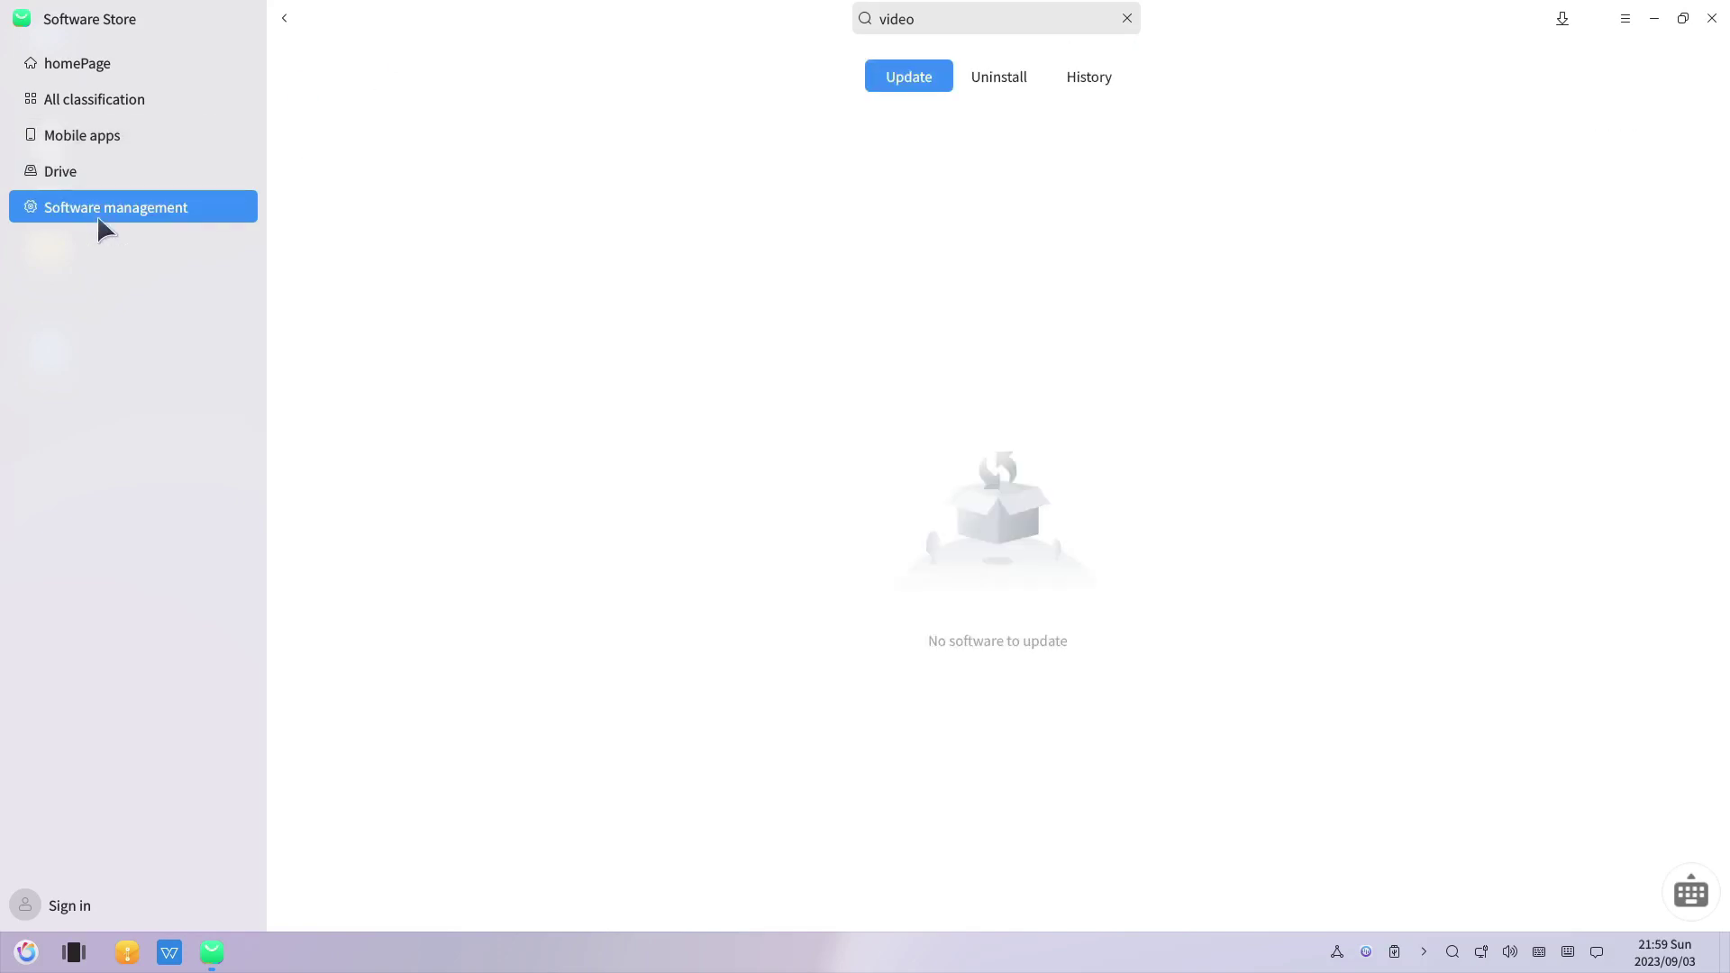
left_click(1028, 77)
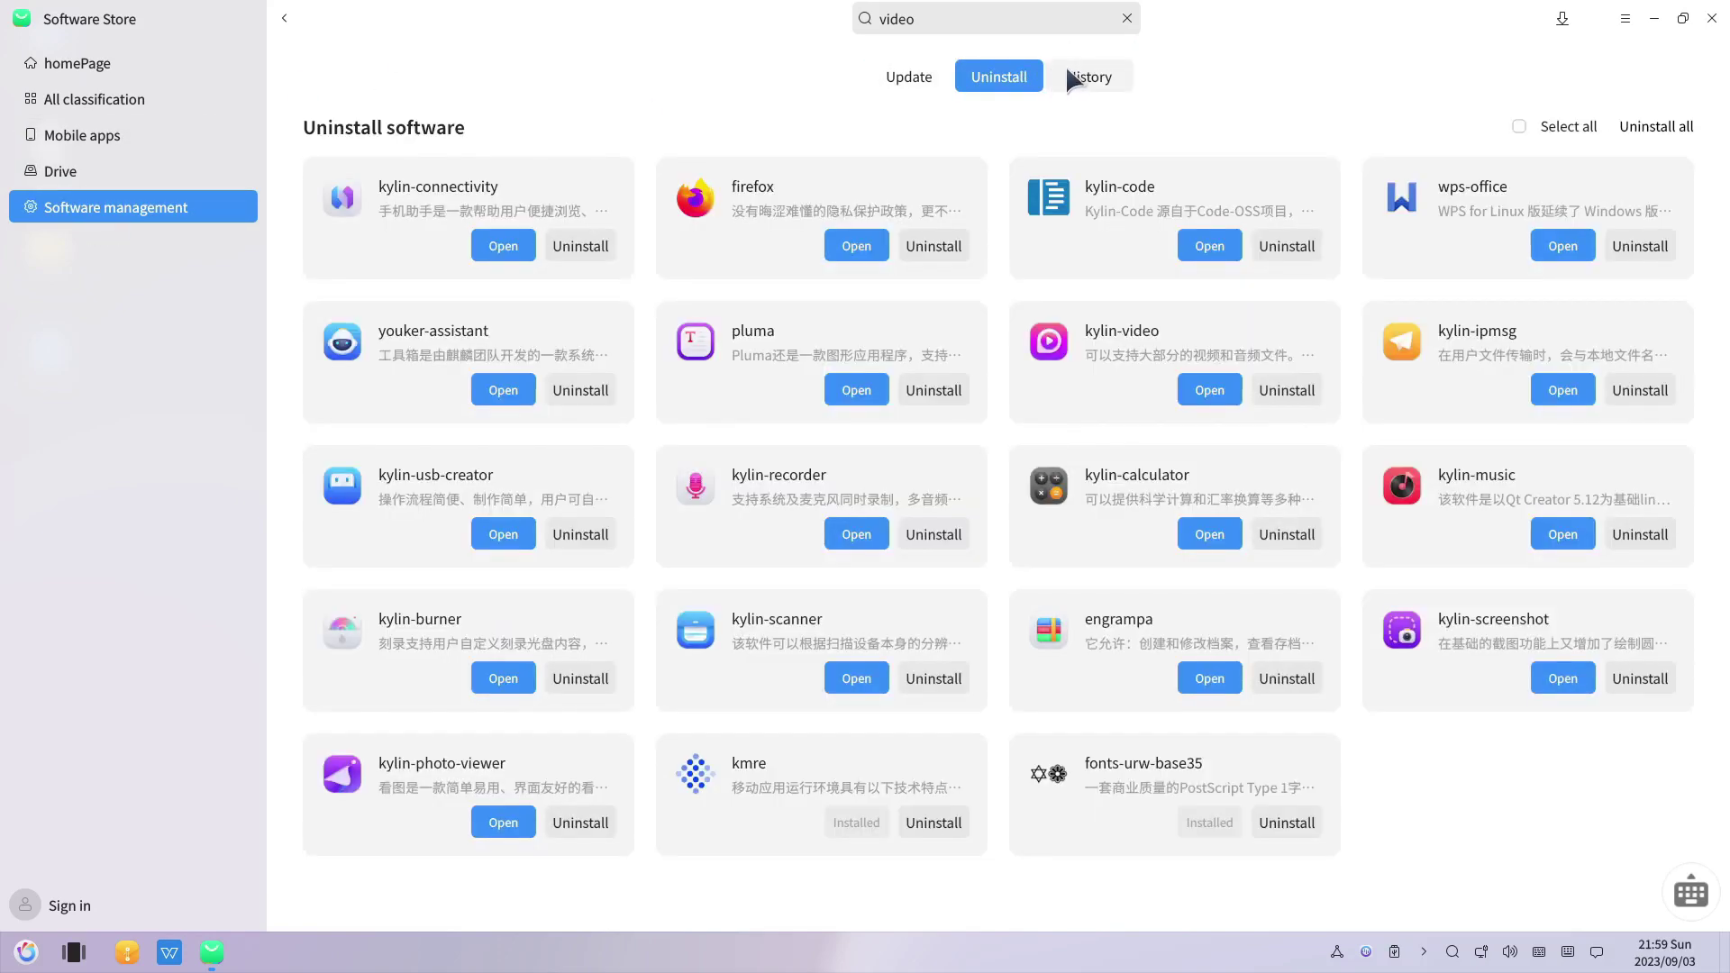
left_click(1102, 83)
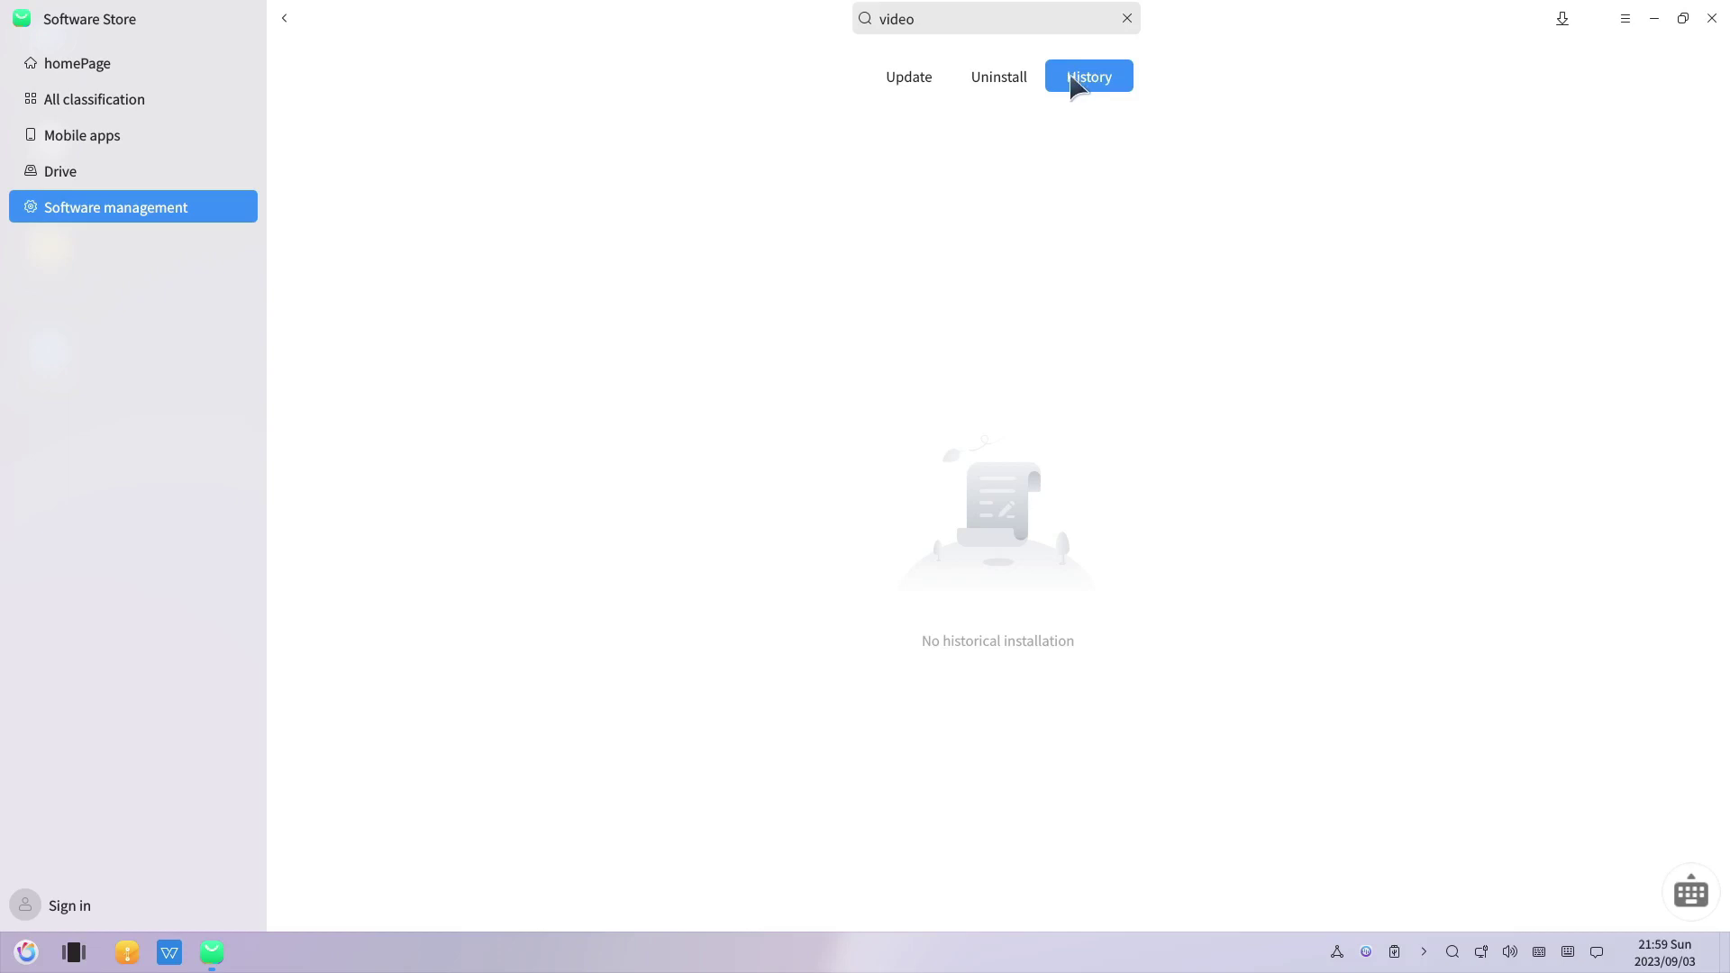
left_click(41, 63)
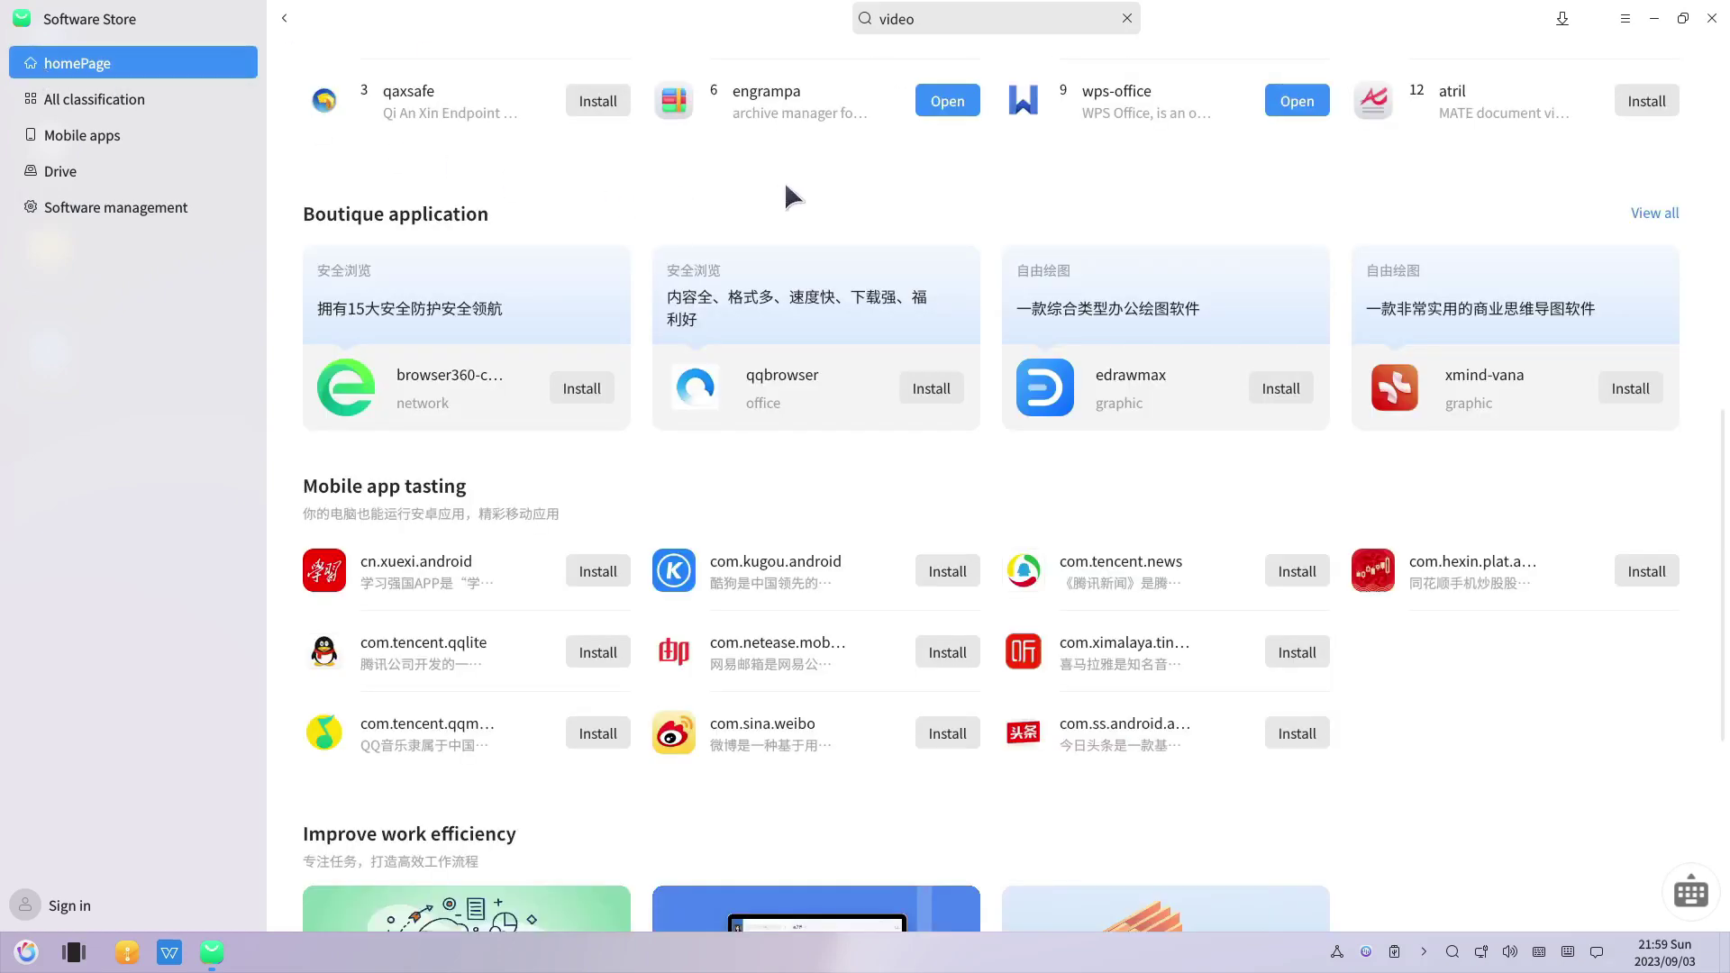
scroll(780, 197, "up", 8)
left_click(1128, 18)
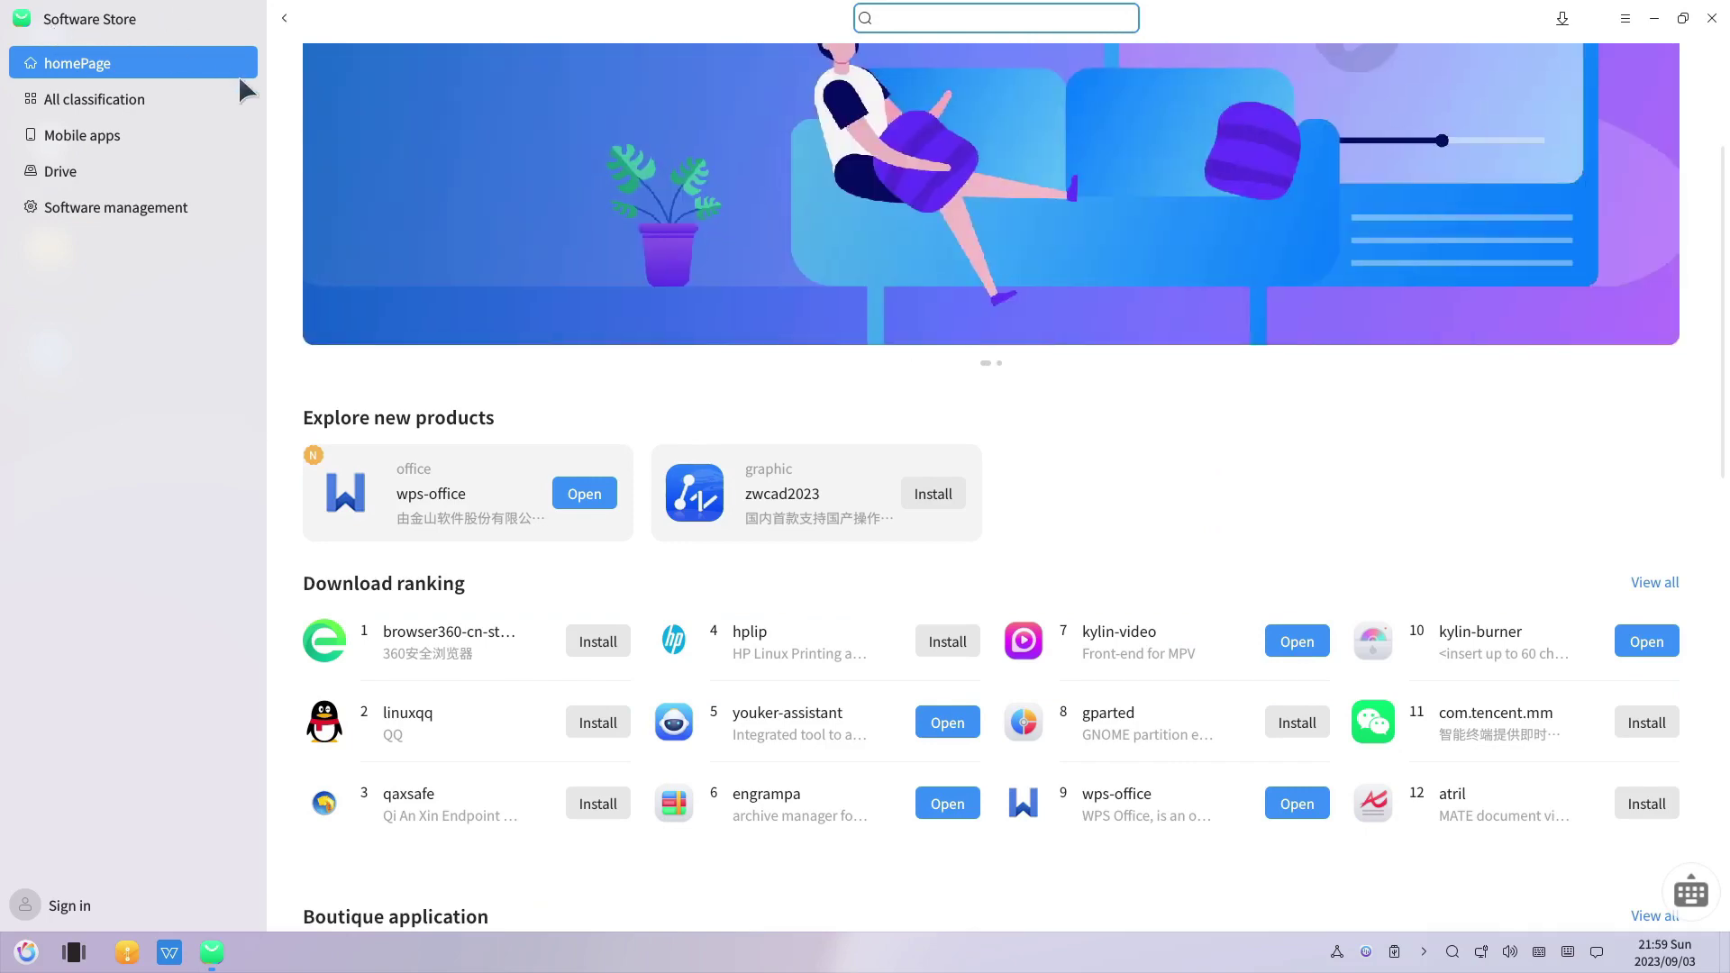
left_click(285, 18)
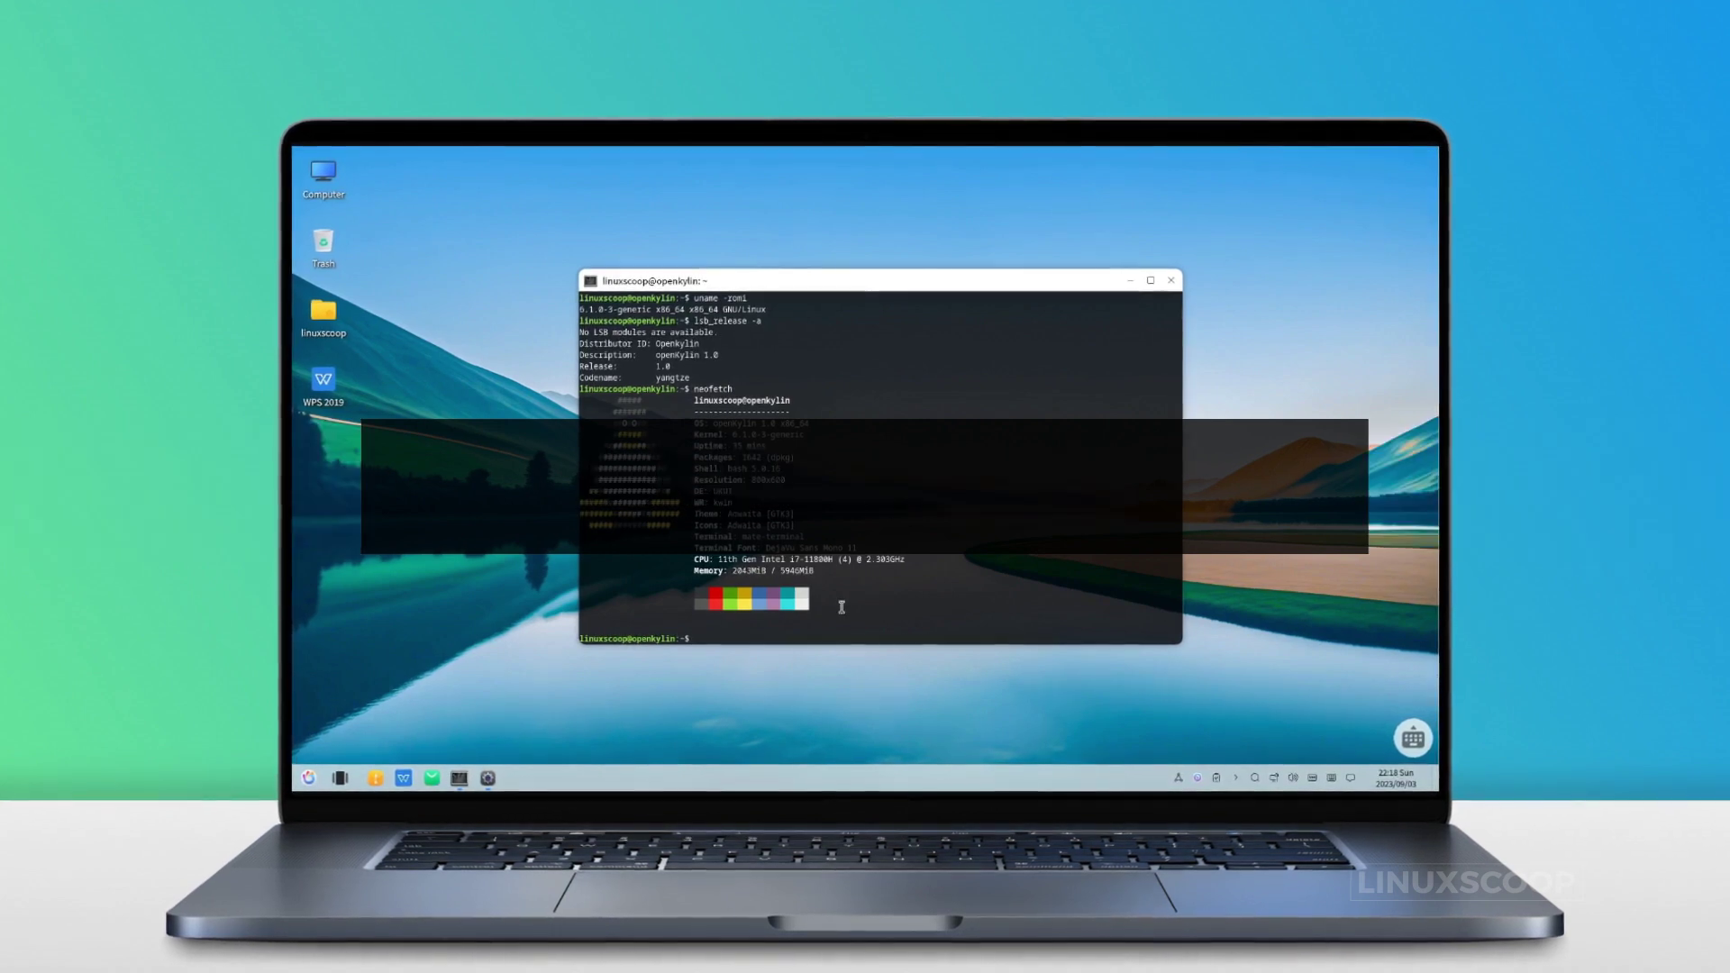
Run uname -romi, lsb_release -a and neofetch in the terminal.
left_click(1131, 279)
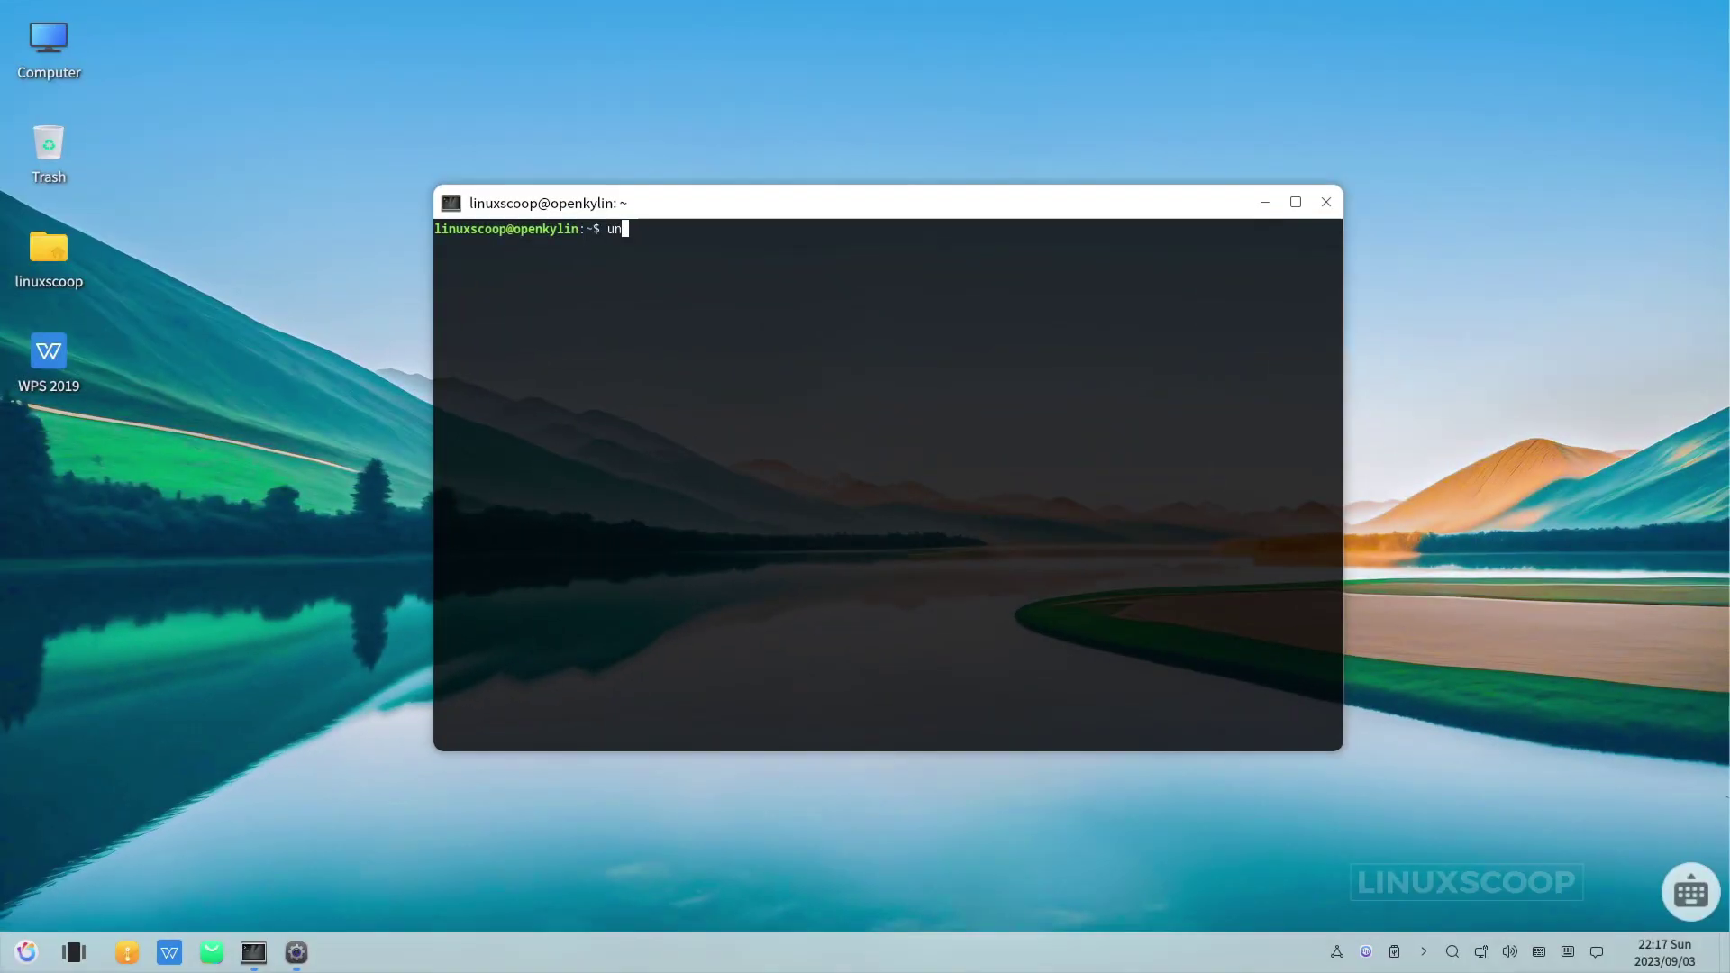
type("uname -romi")
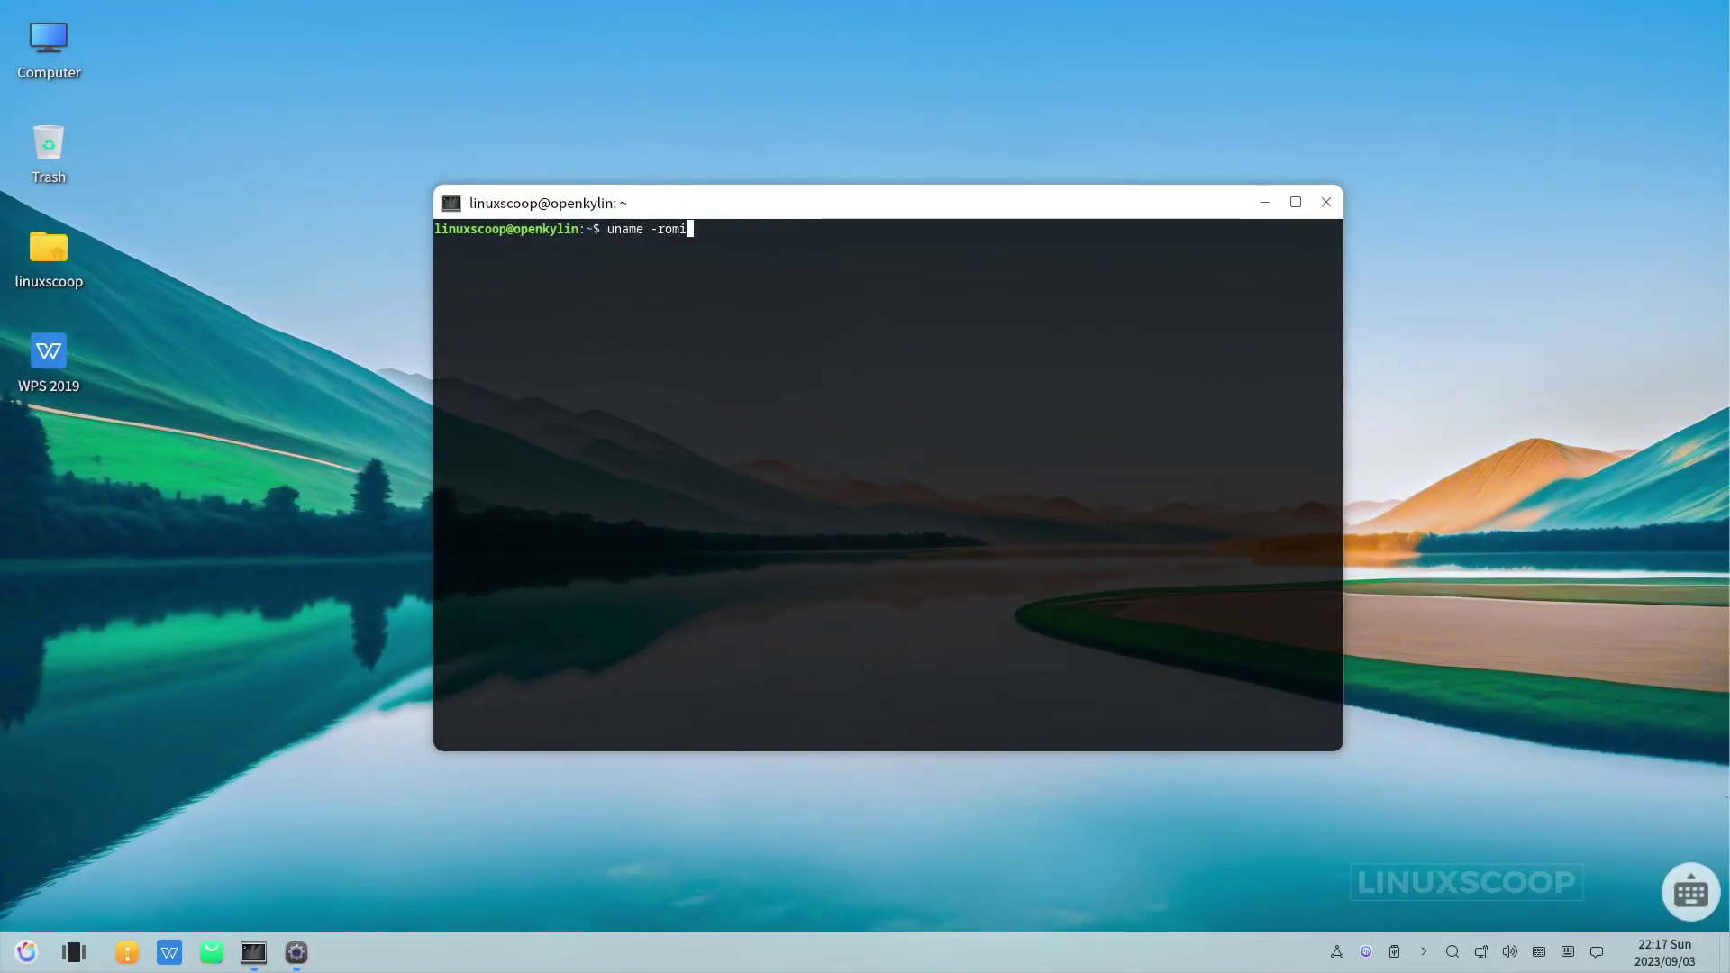
key("Return")
type("lsb_rel")
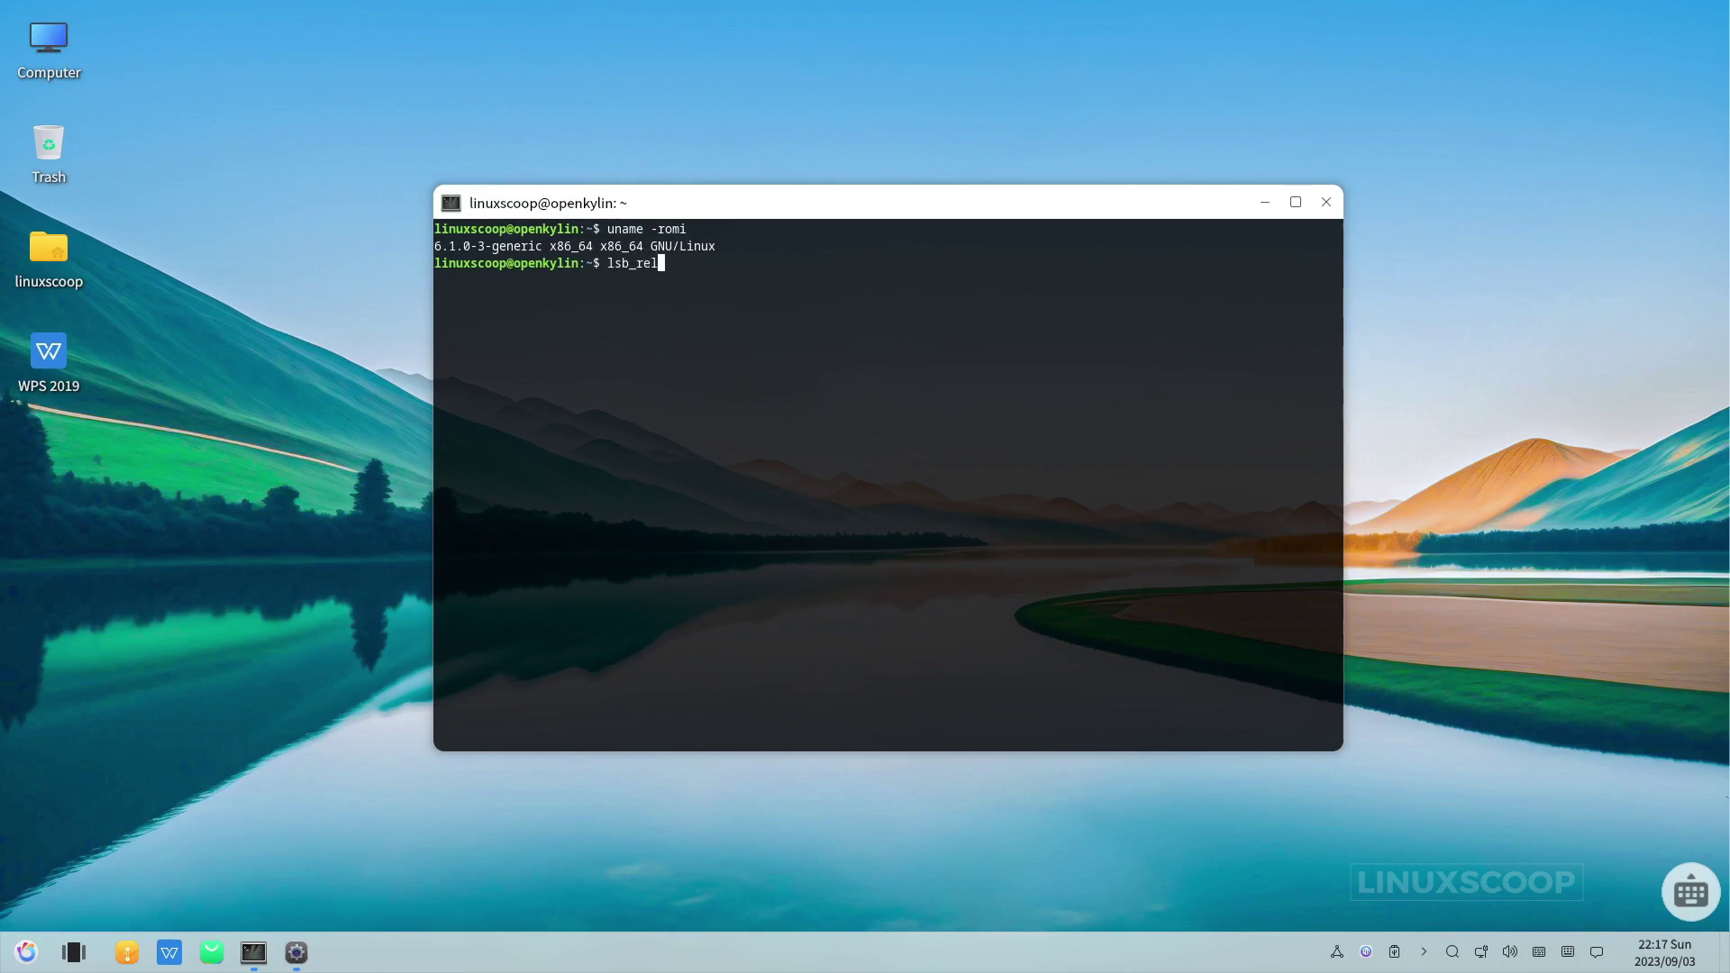
type("ease ")
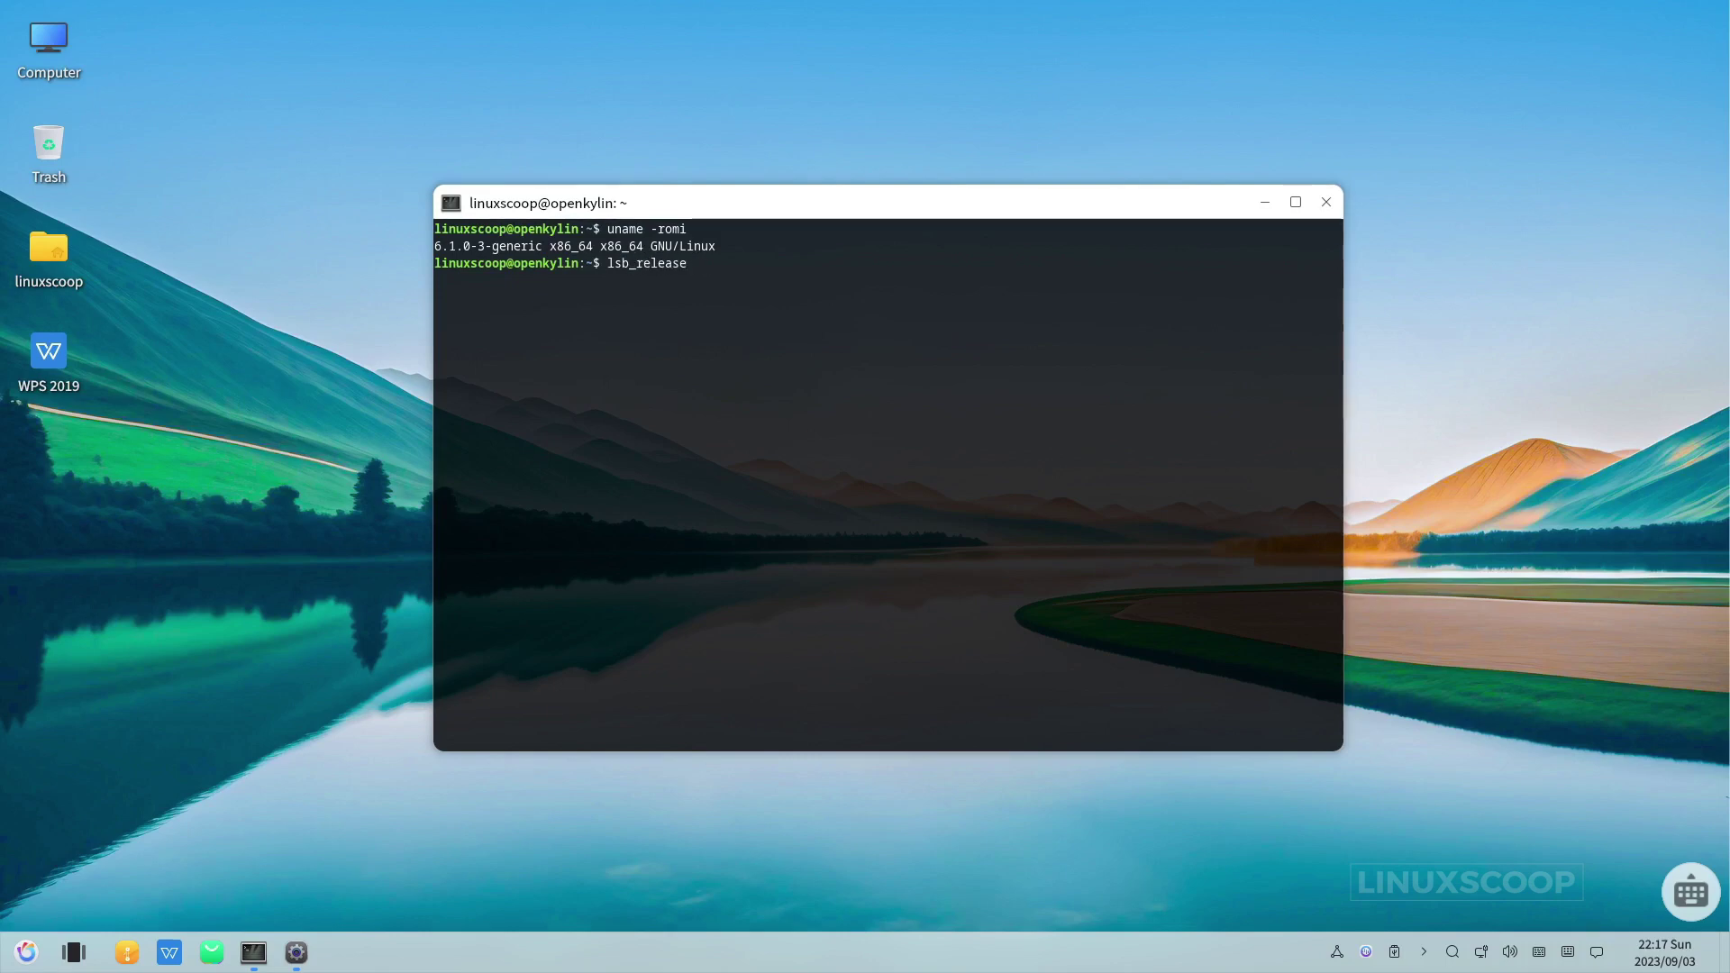
type("-a")
key("Return")
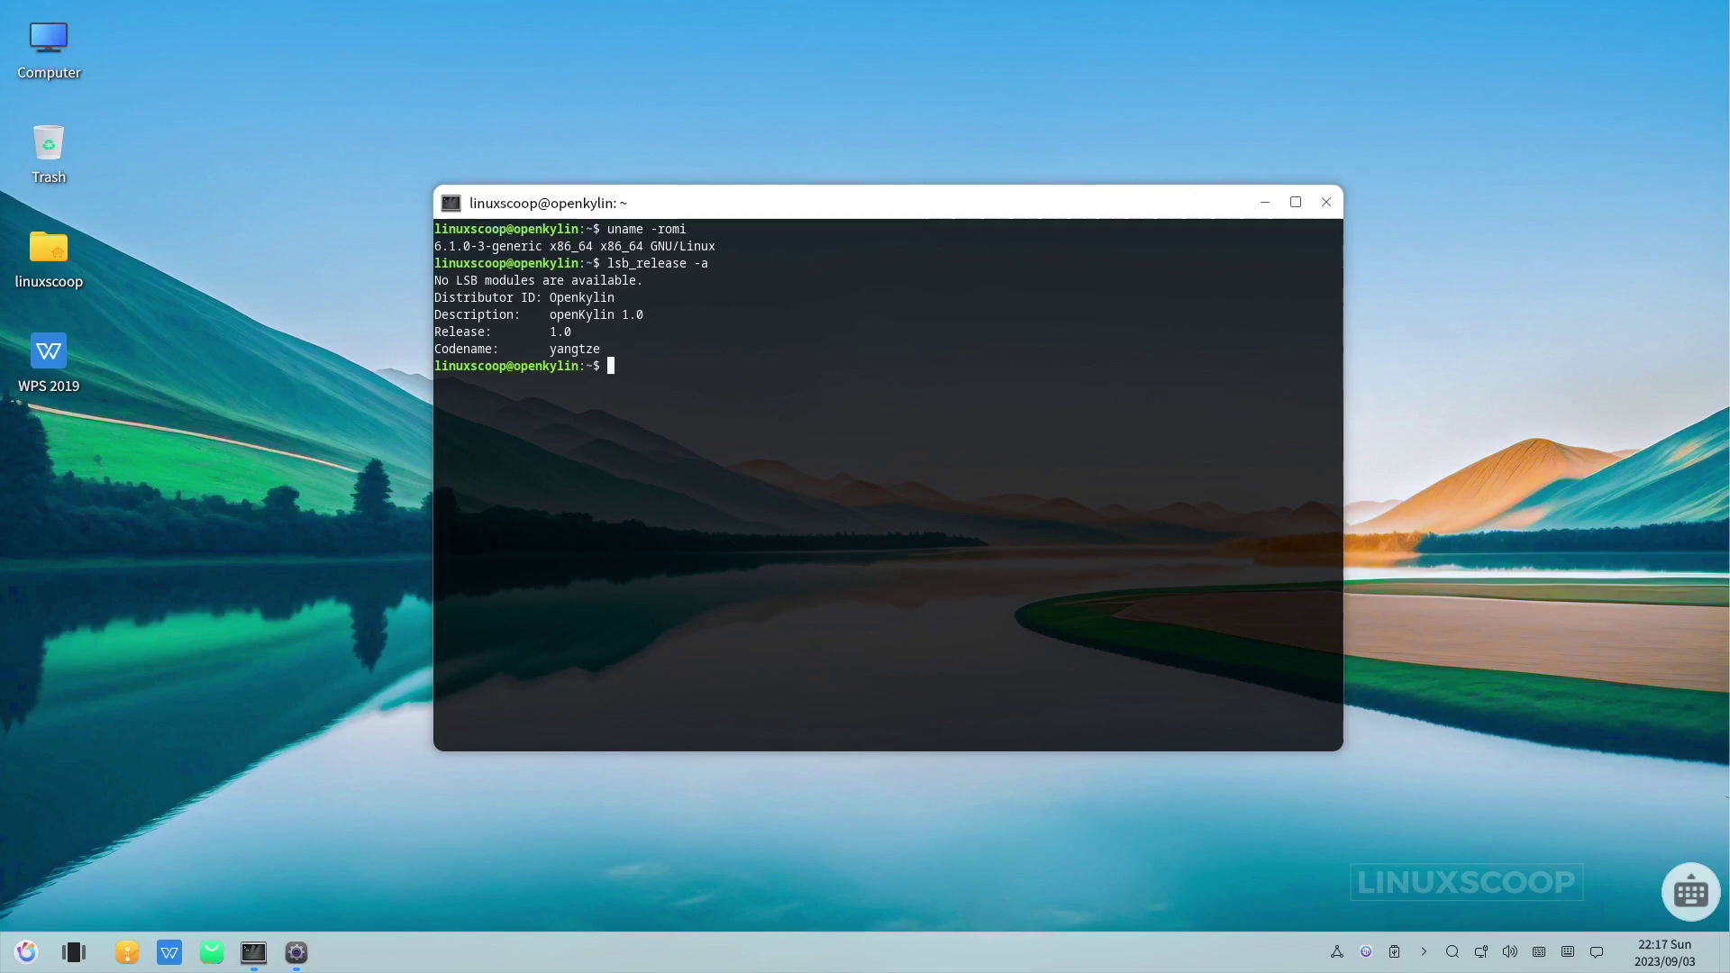
type("neofetch")
key("Return")
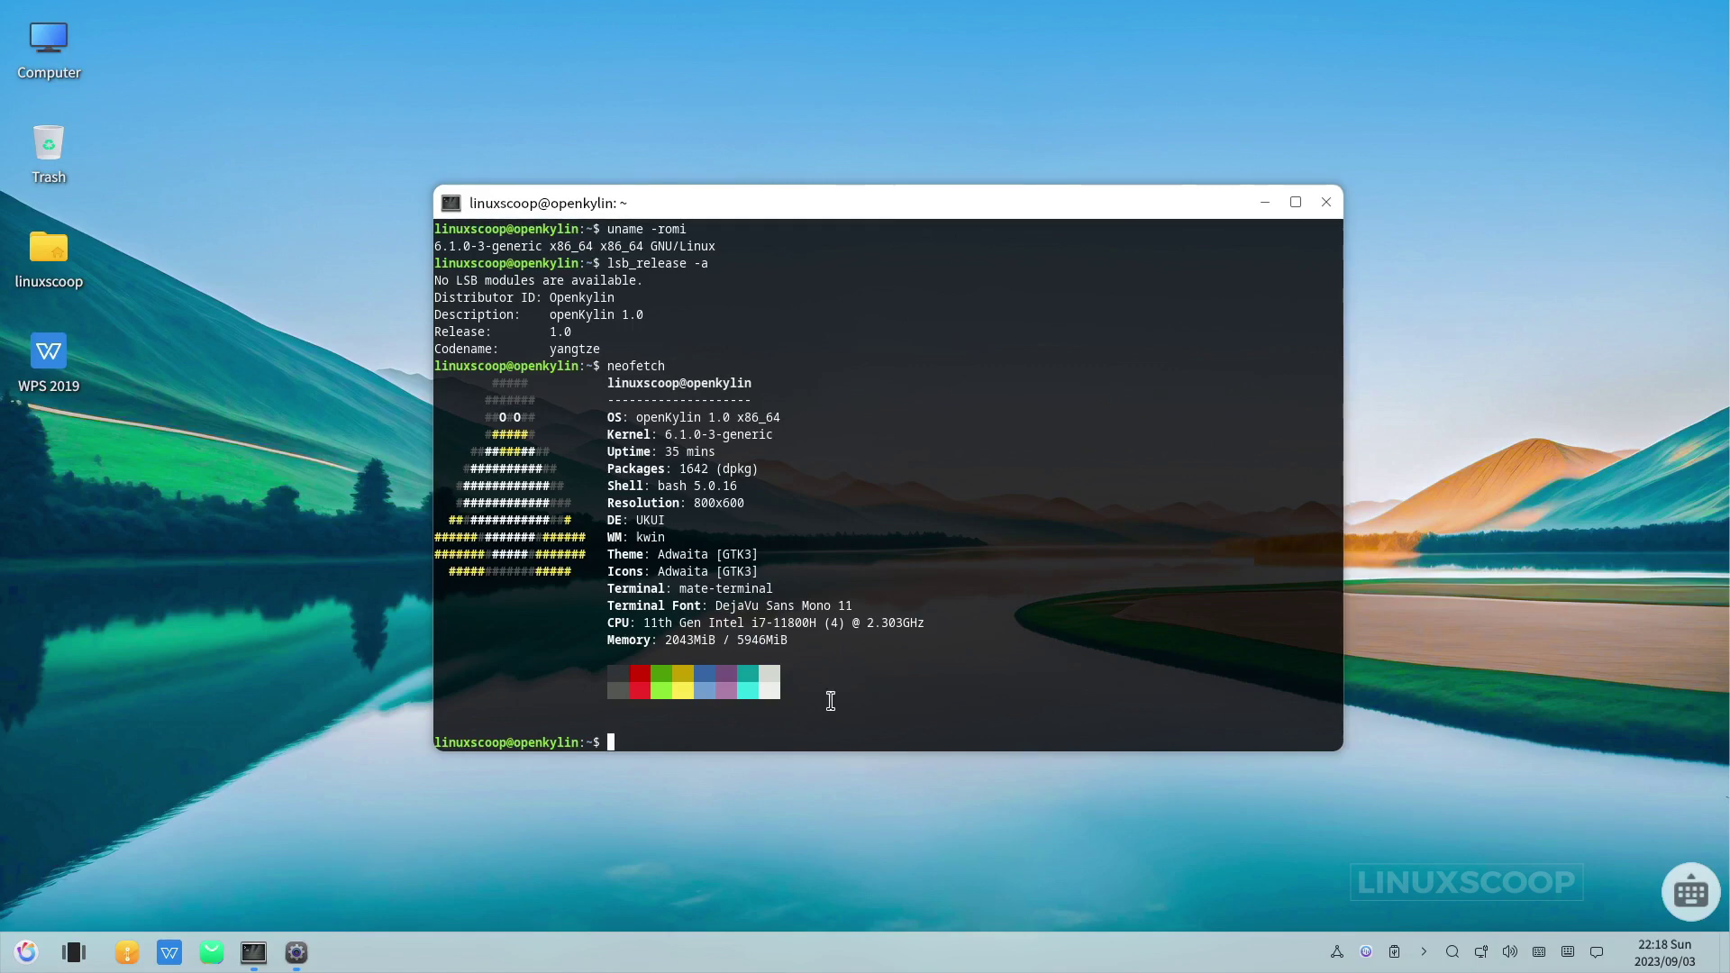
Minimize the terminal and show Settings' System > About page for openKylin 1.0 (yangtze).
left_click(1266, 202)
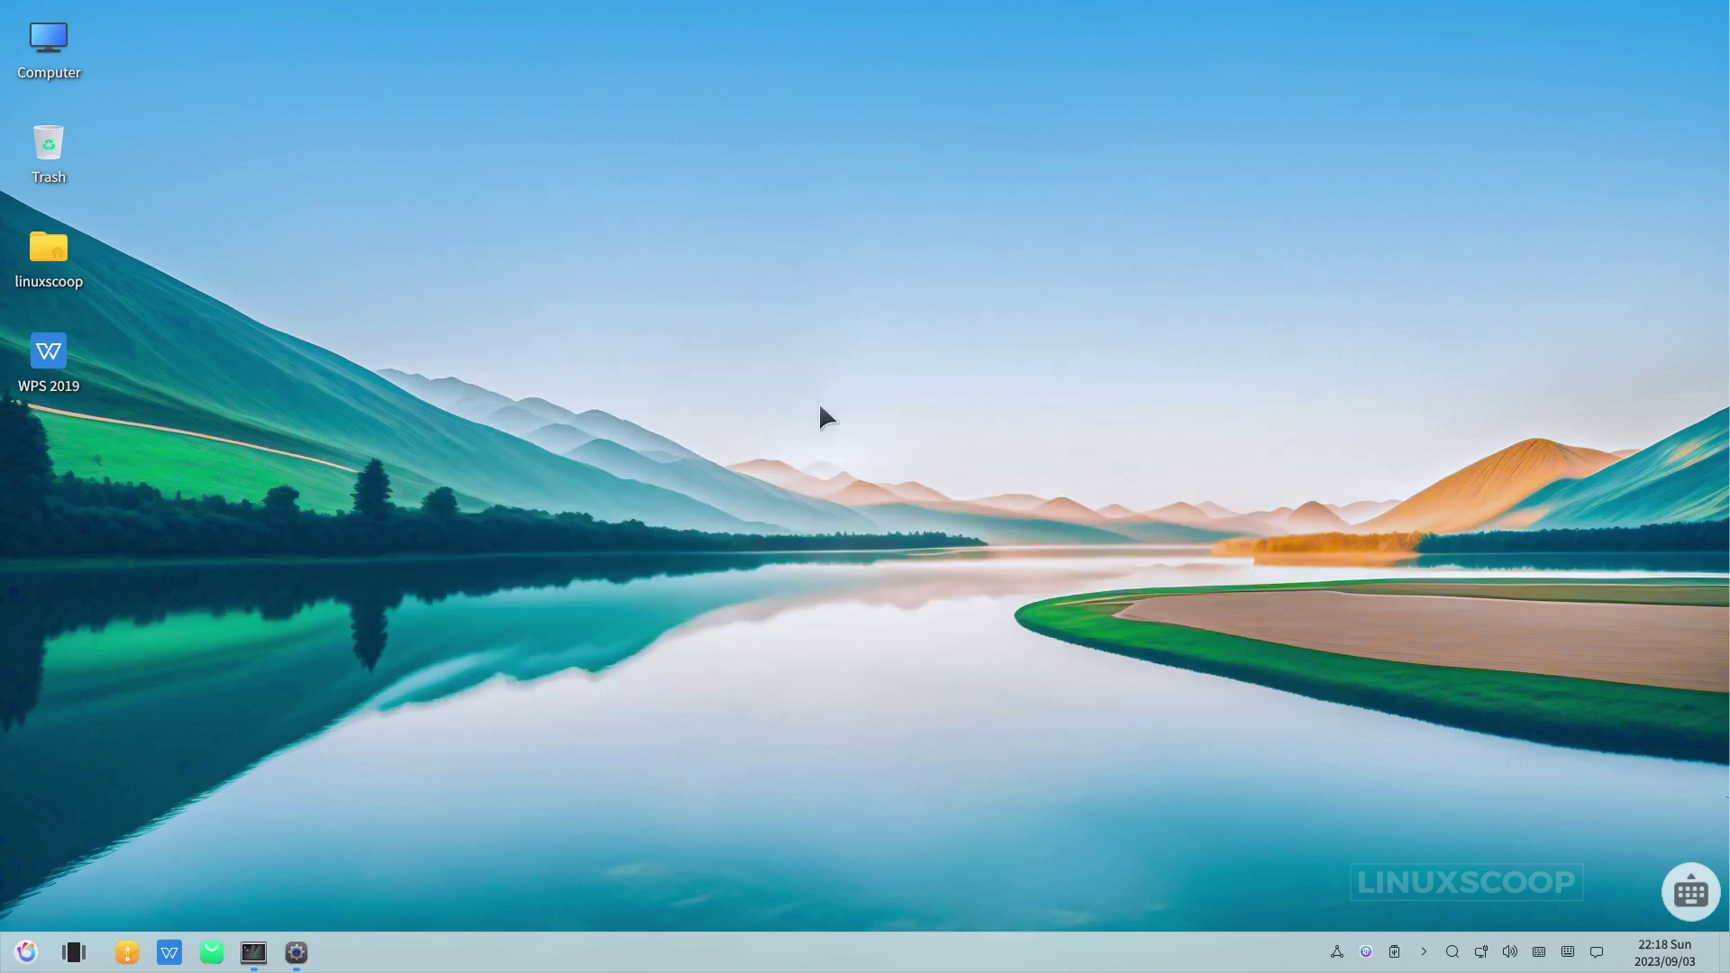
left_click(296, 952)
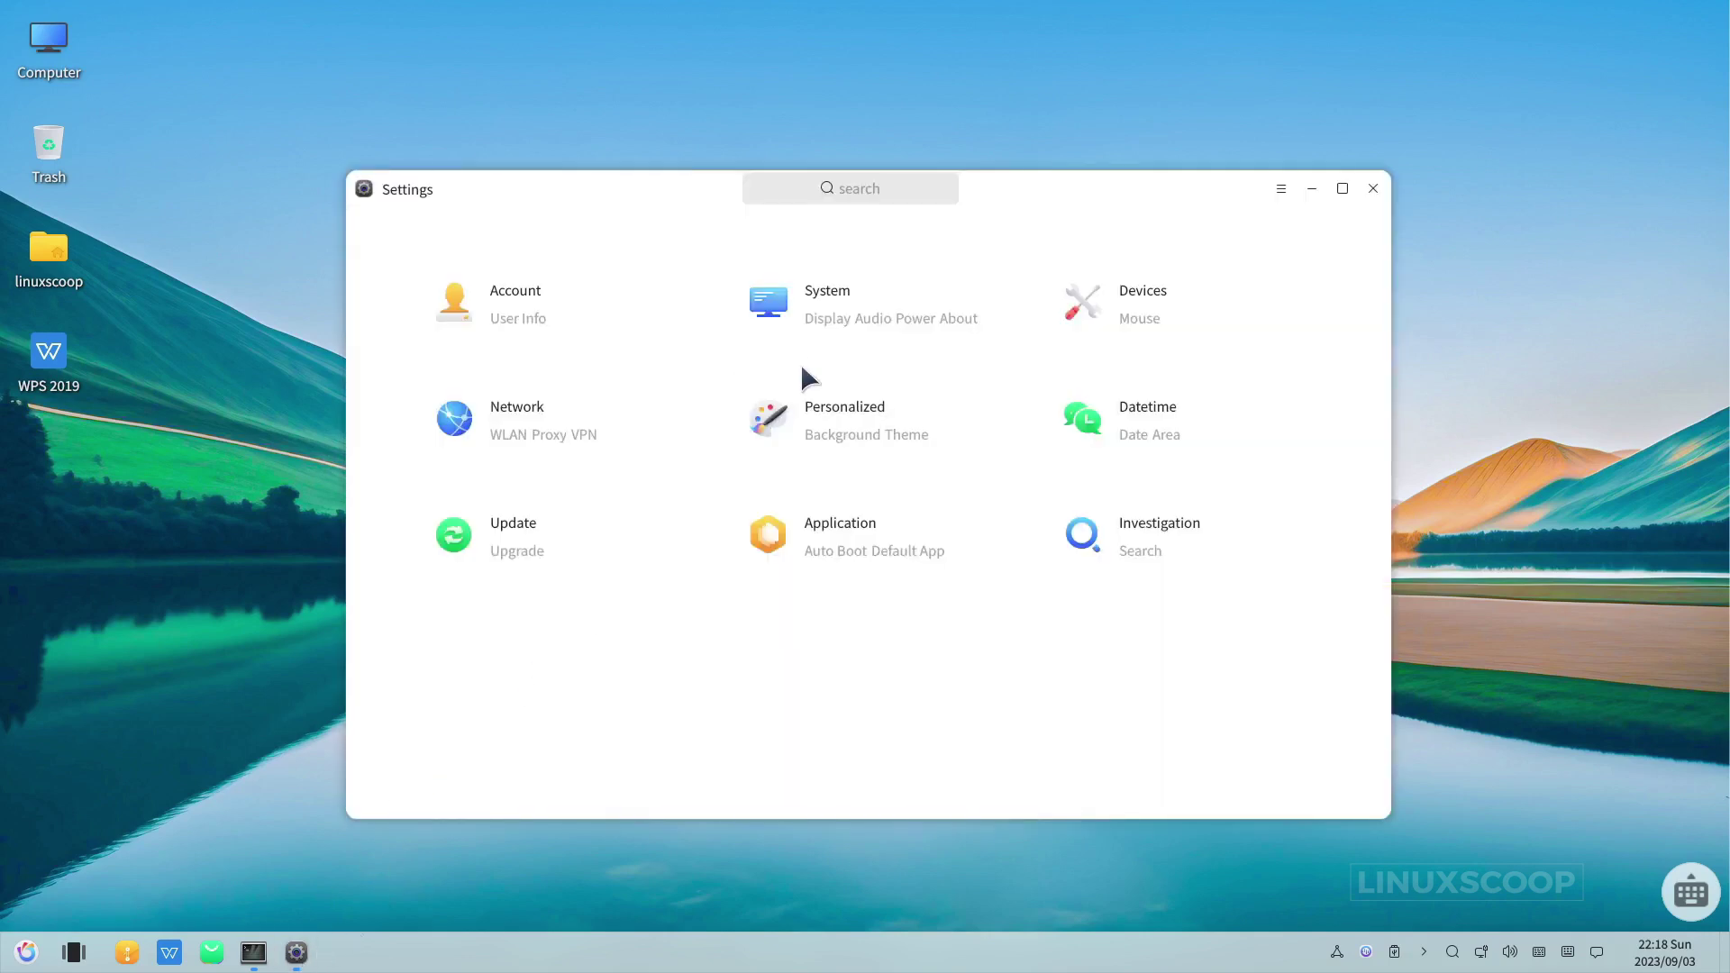
left_click(836, 311)
left_click(433, 534)
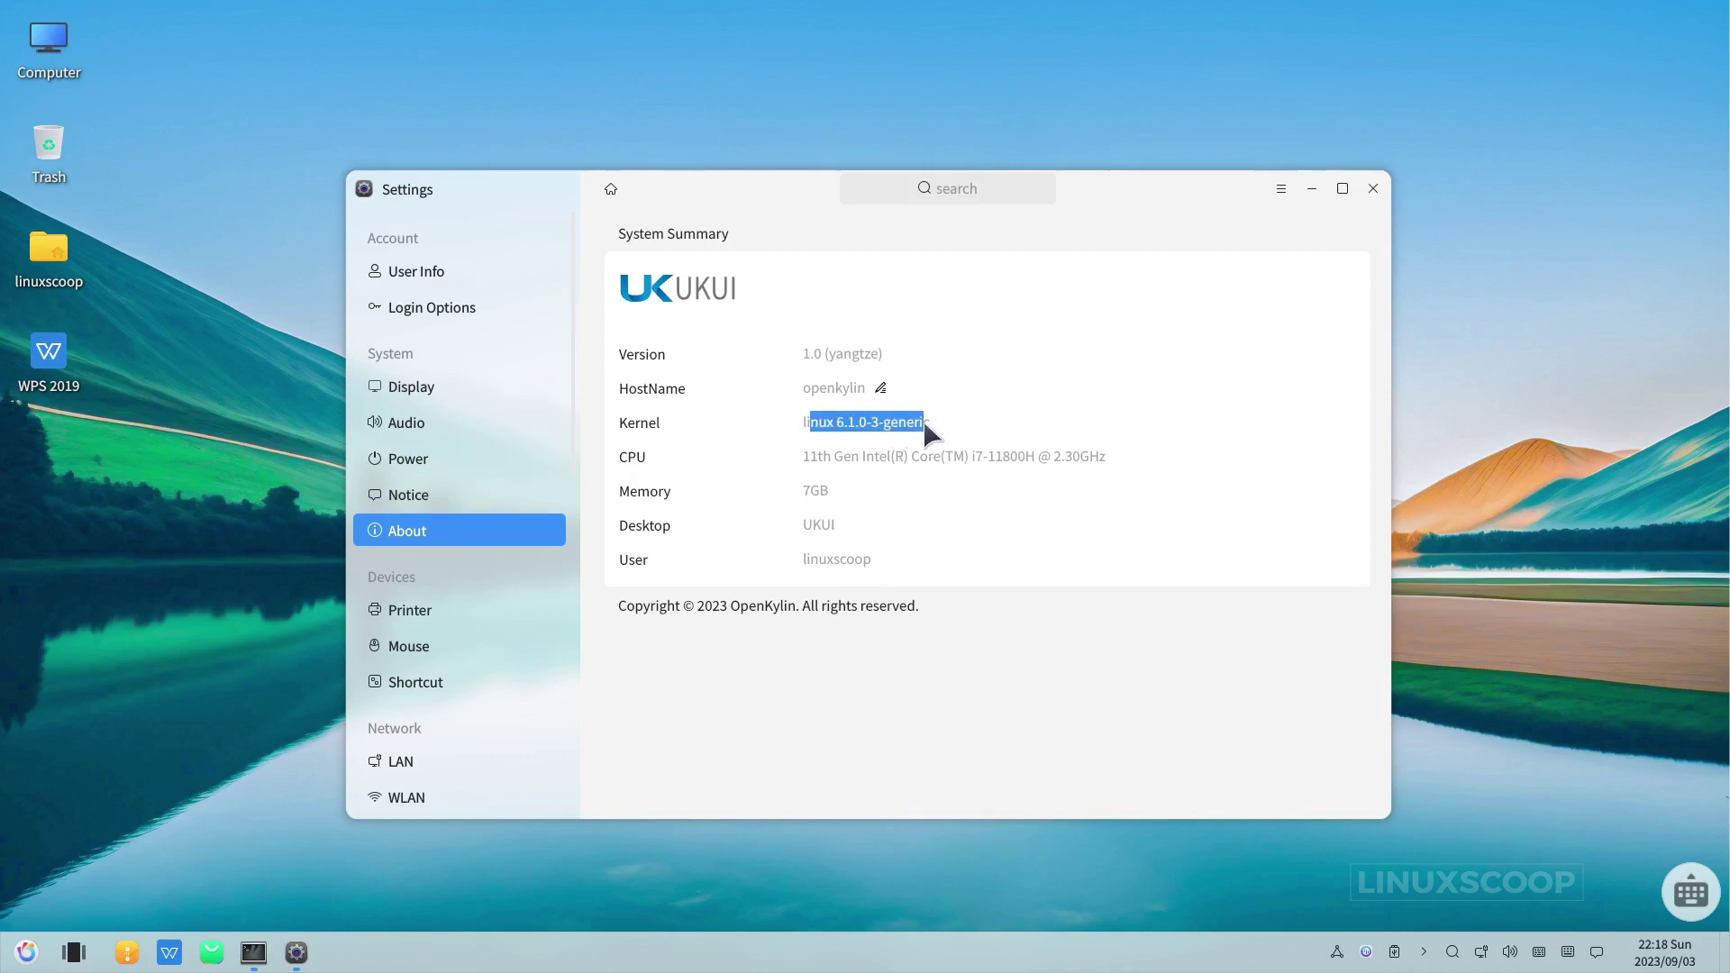
left_click(980, 480)
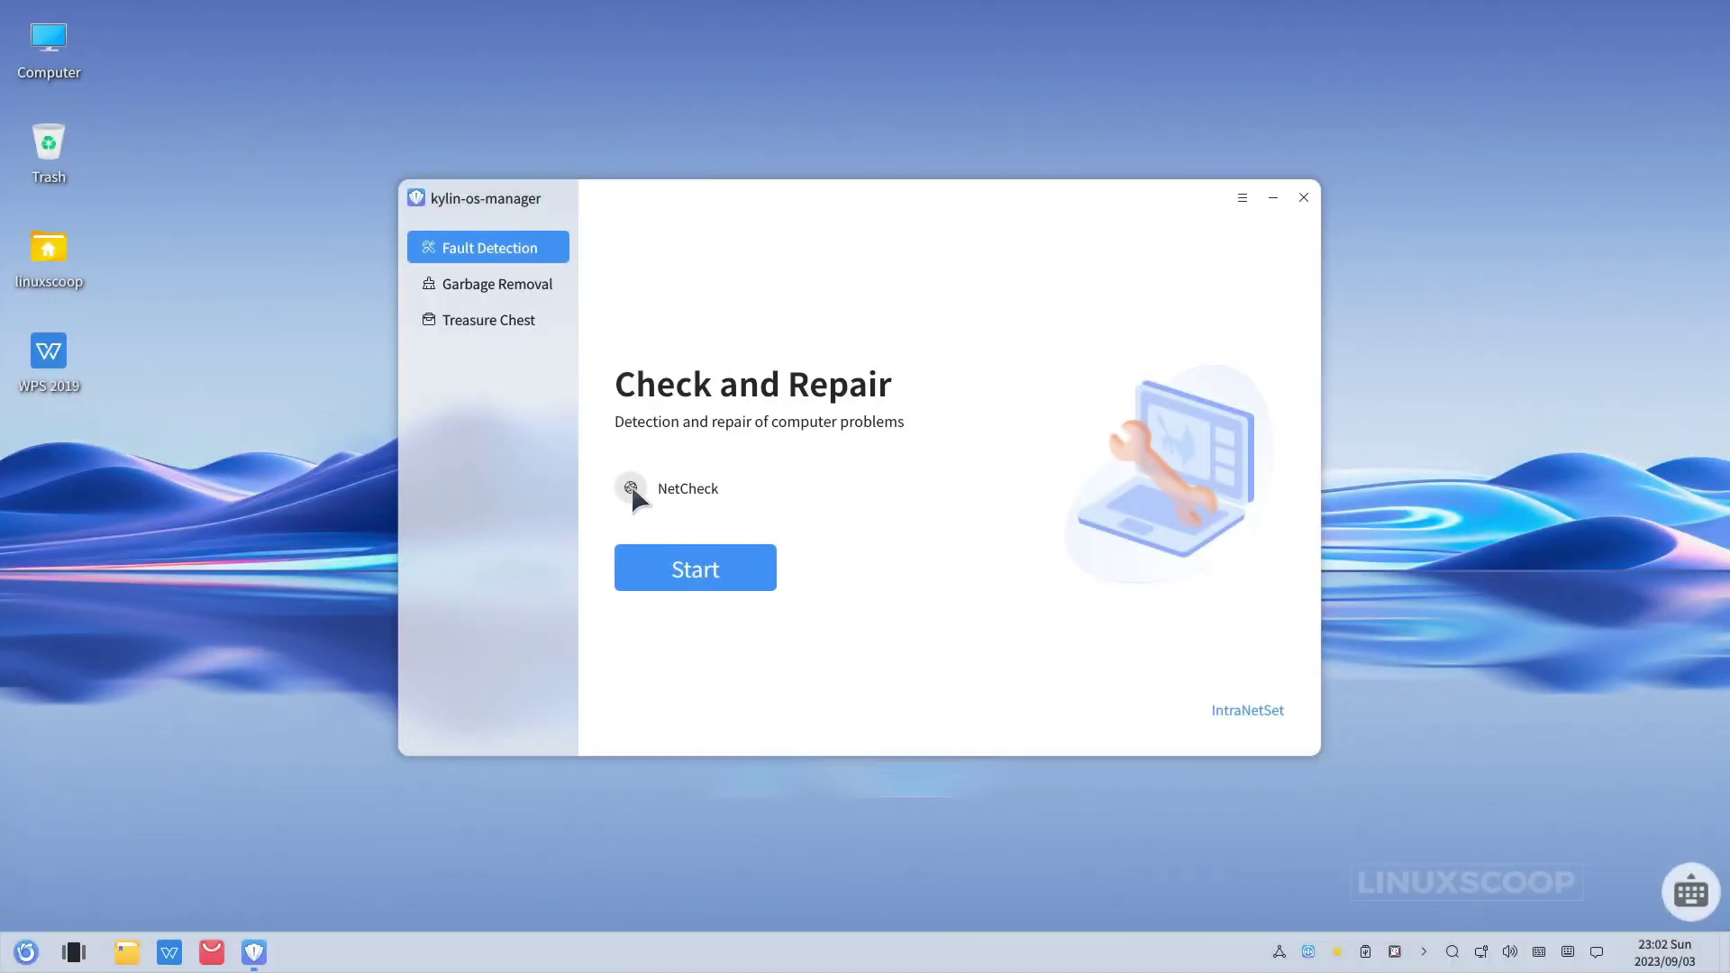
Run the network fault check, then scan and clean the 720 M cache, cookie and traces.
left_click(674, 571)
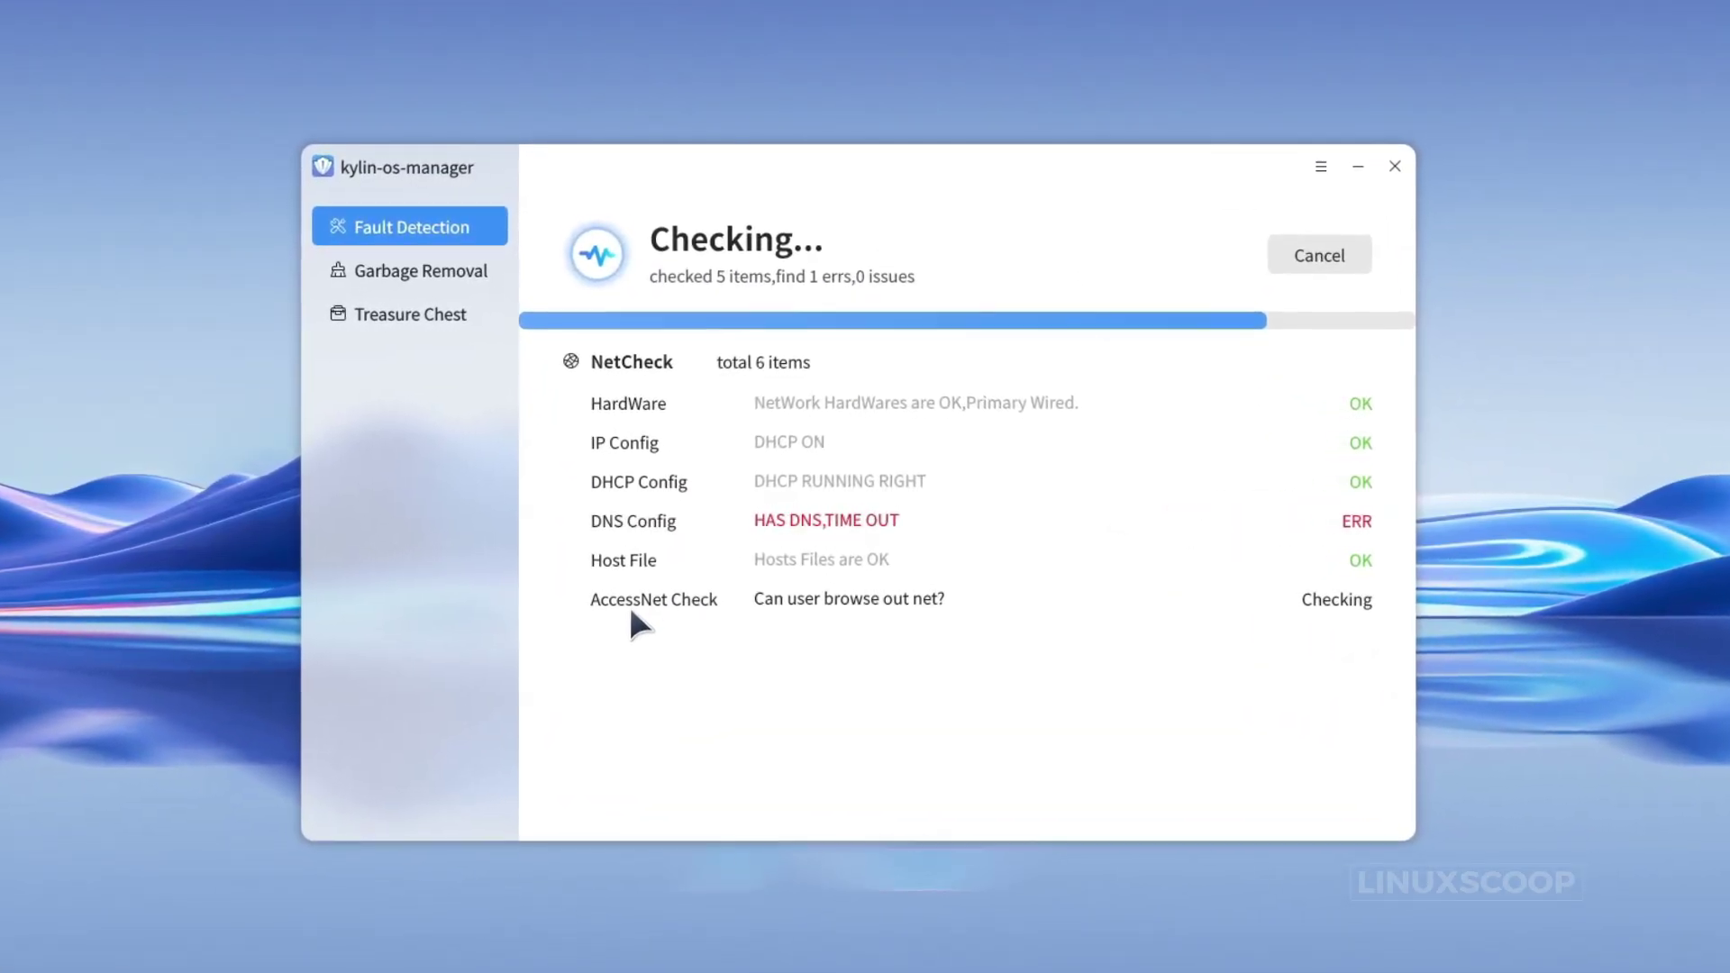
left_click(422, 266)
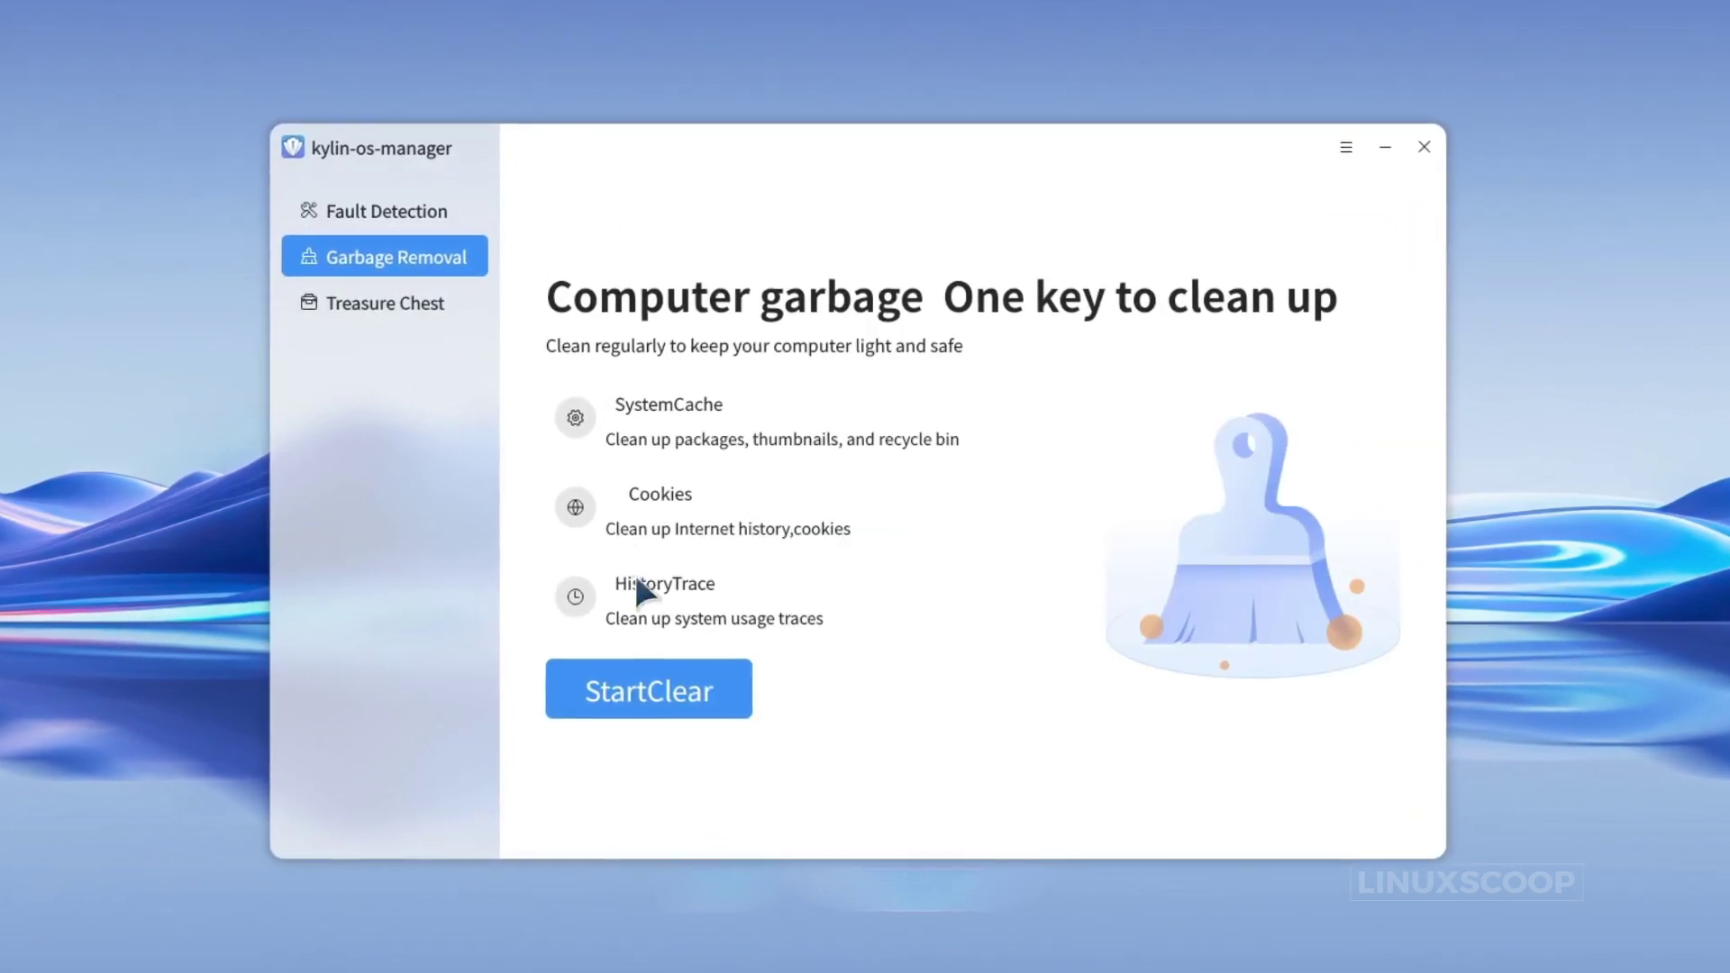
left_click(636, 690)
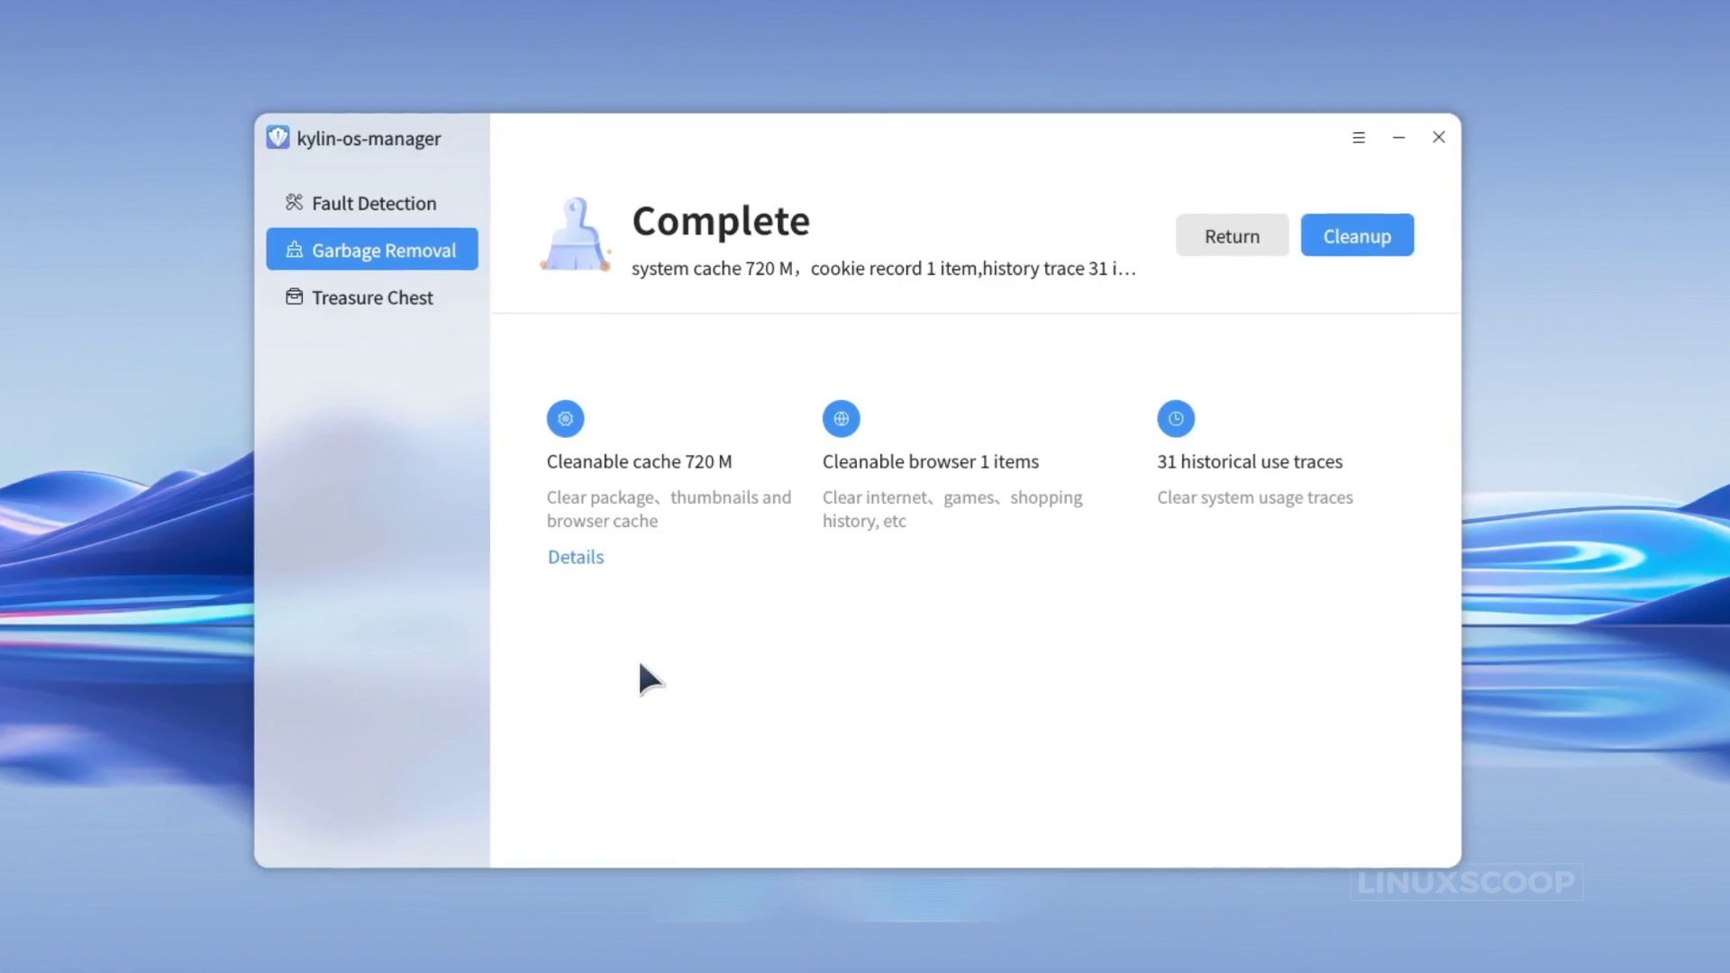
left_click(1393, 232)
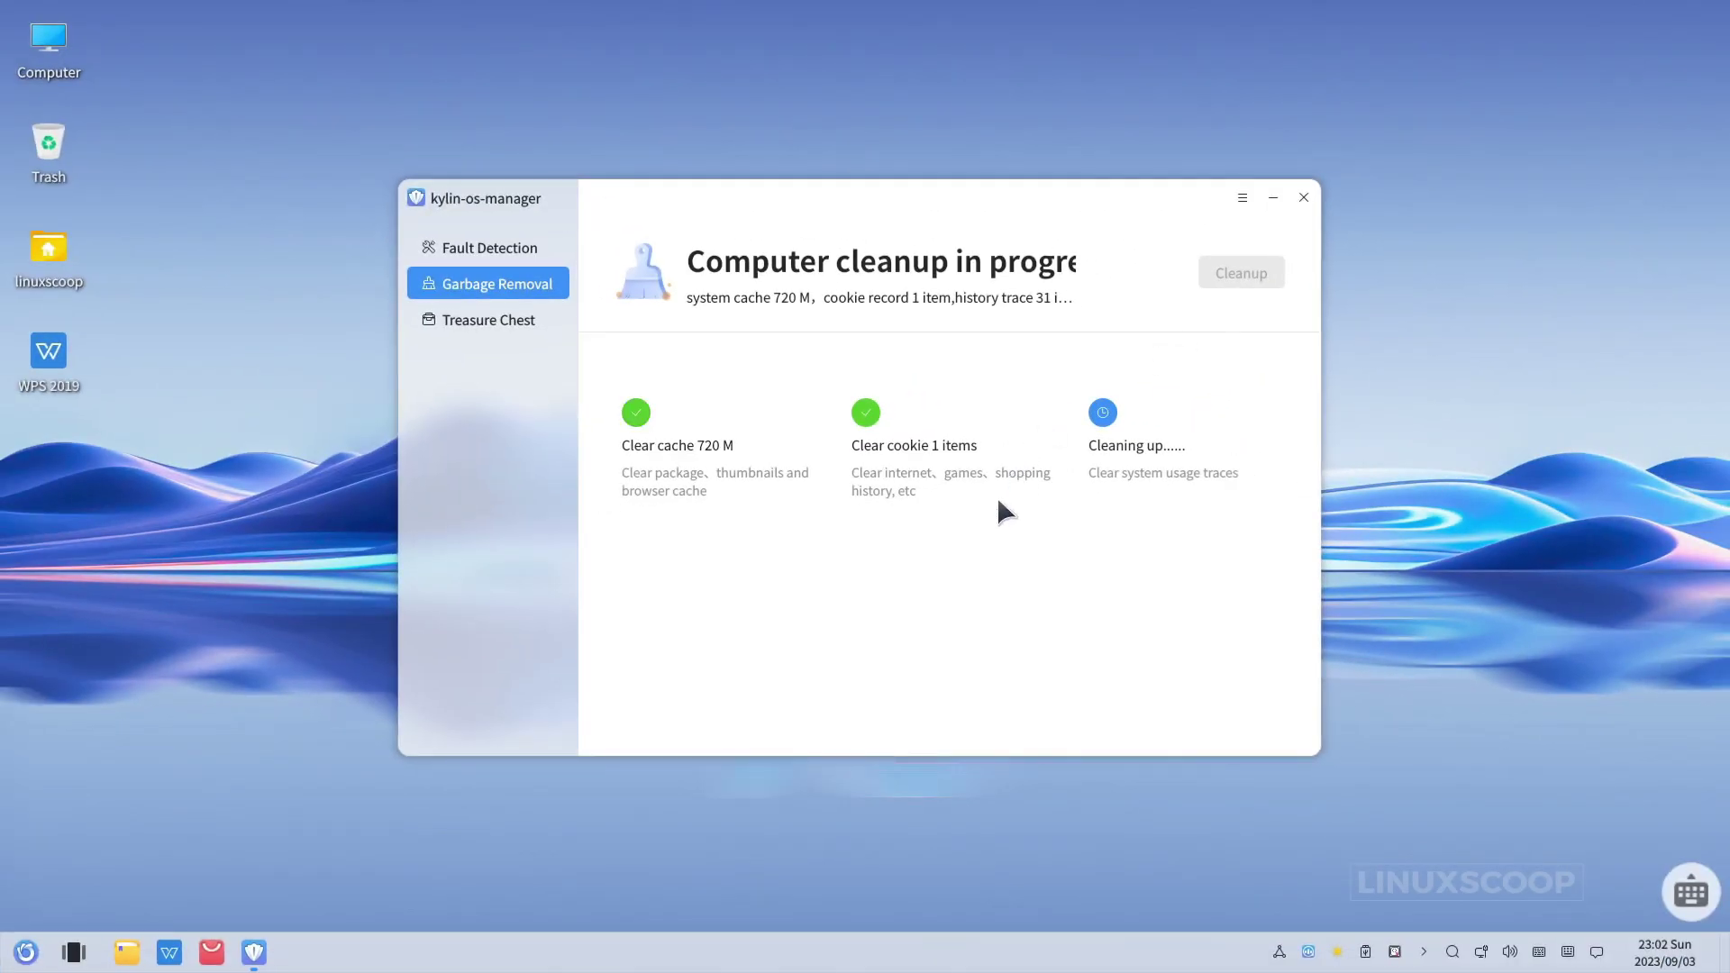
Open the file shredder from Treasure Chest and close it without shredding anything.
left_click(521, 330)
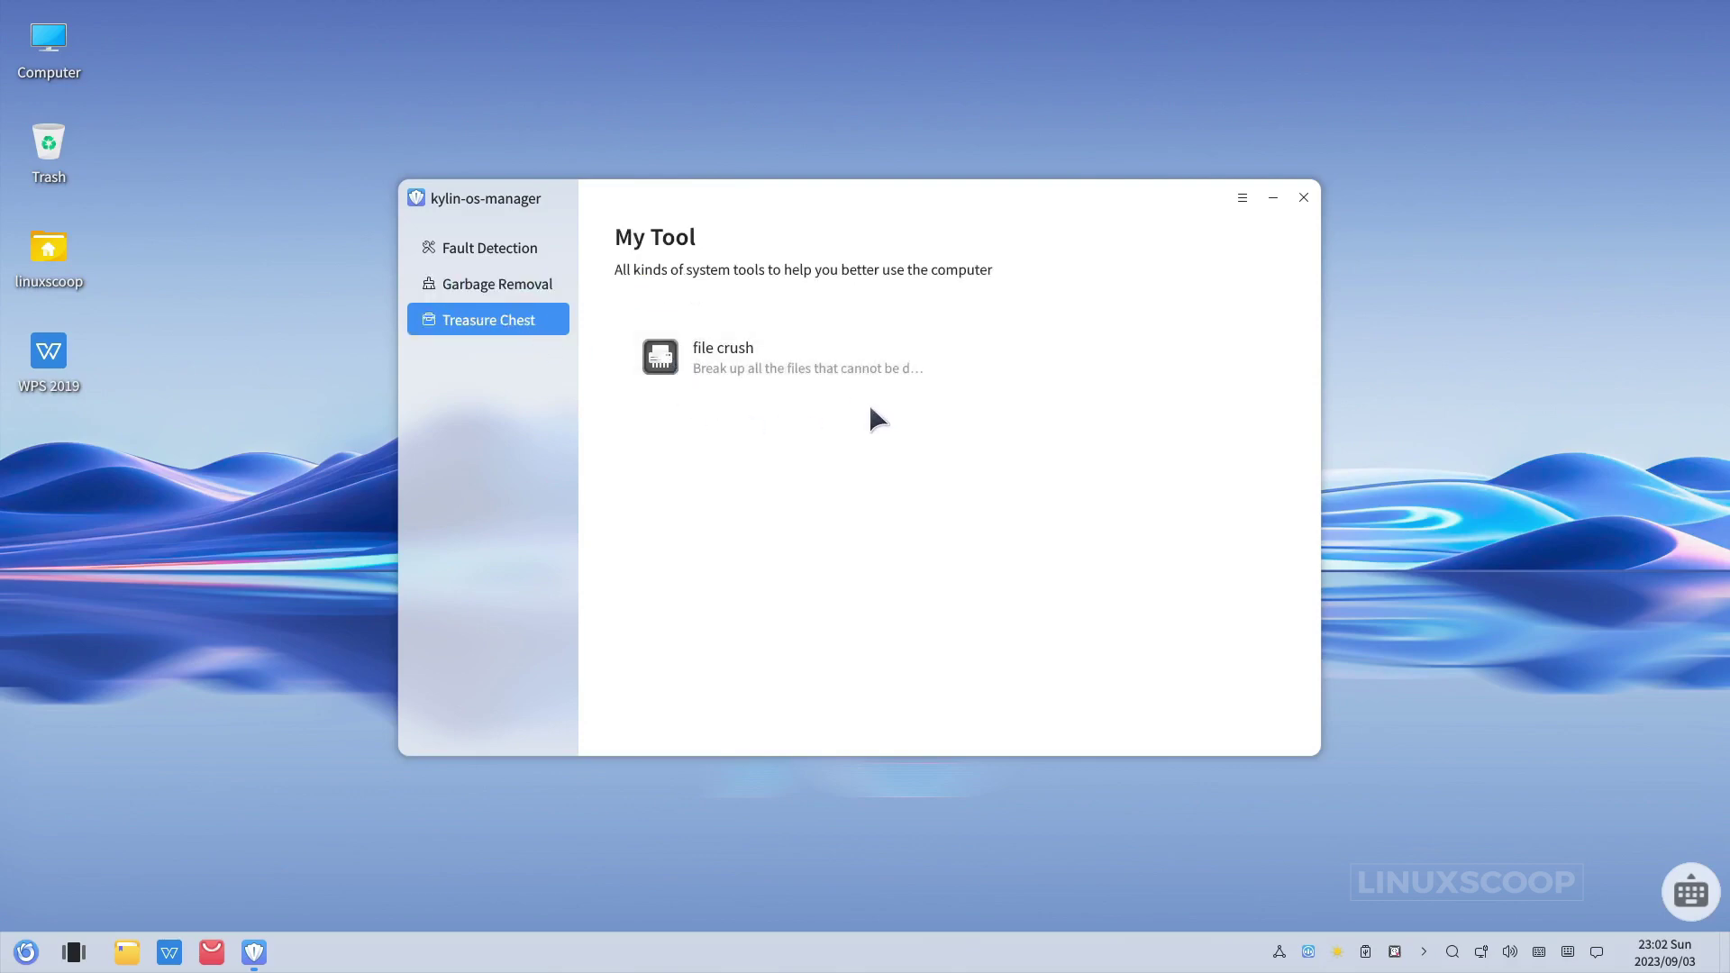
left_click(835, 363)
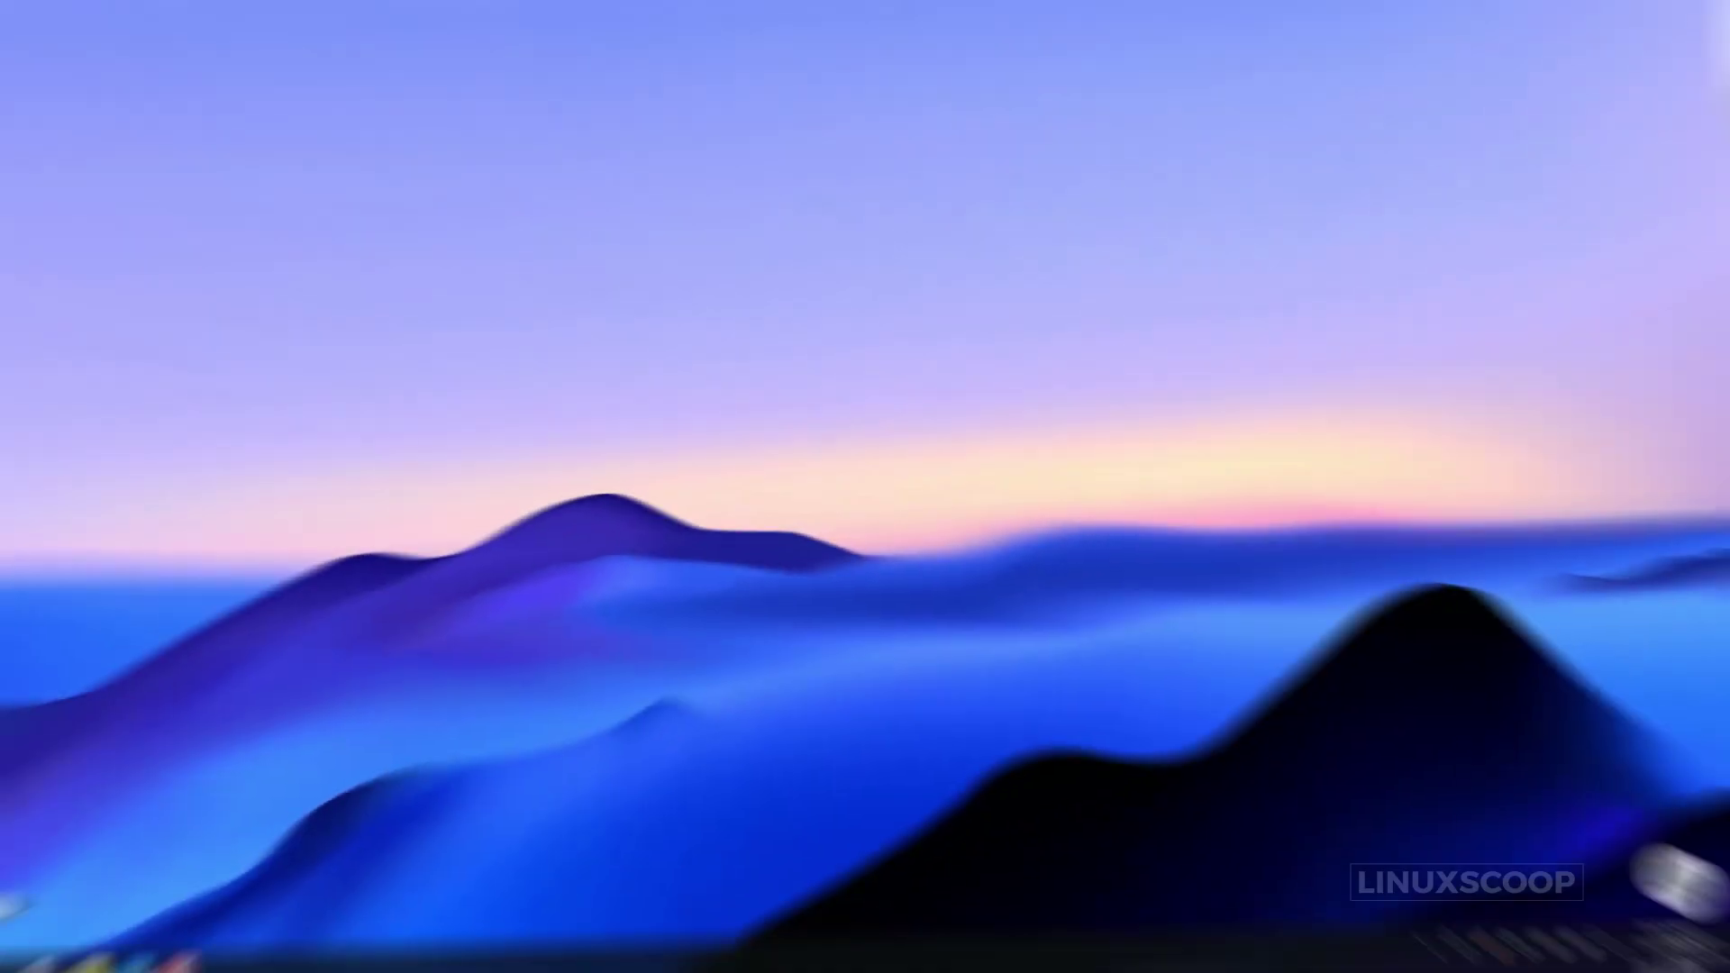
left_click(20, 952)
Search 'termin' to open MATE Terminal and run htop in it.
type("termin")
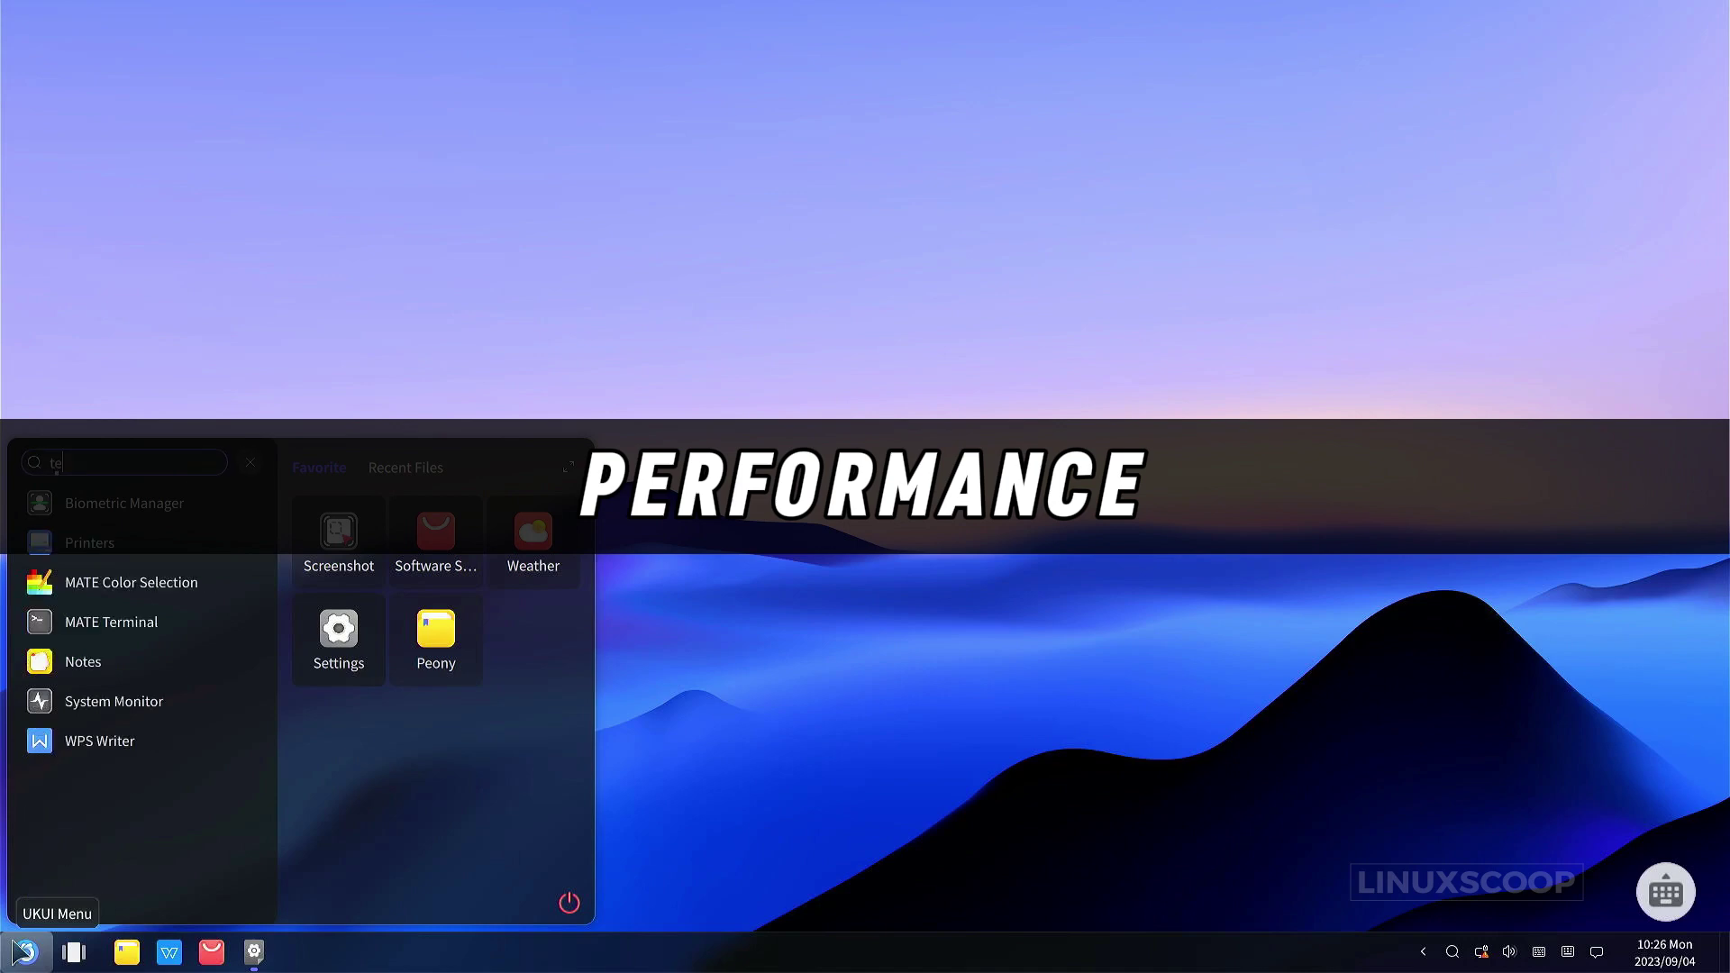
left_click(75, 503)
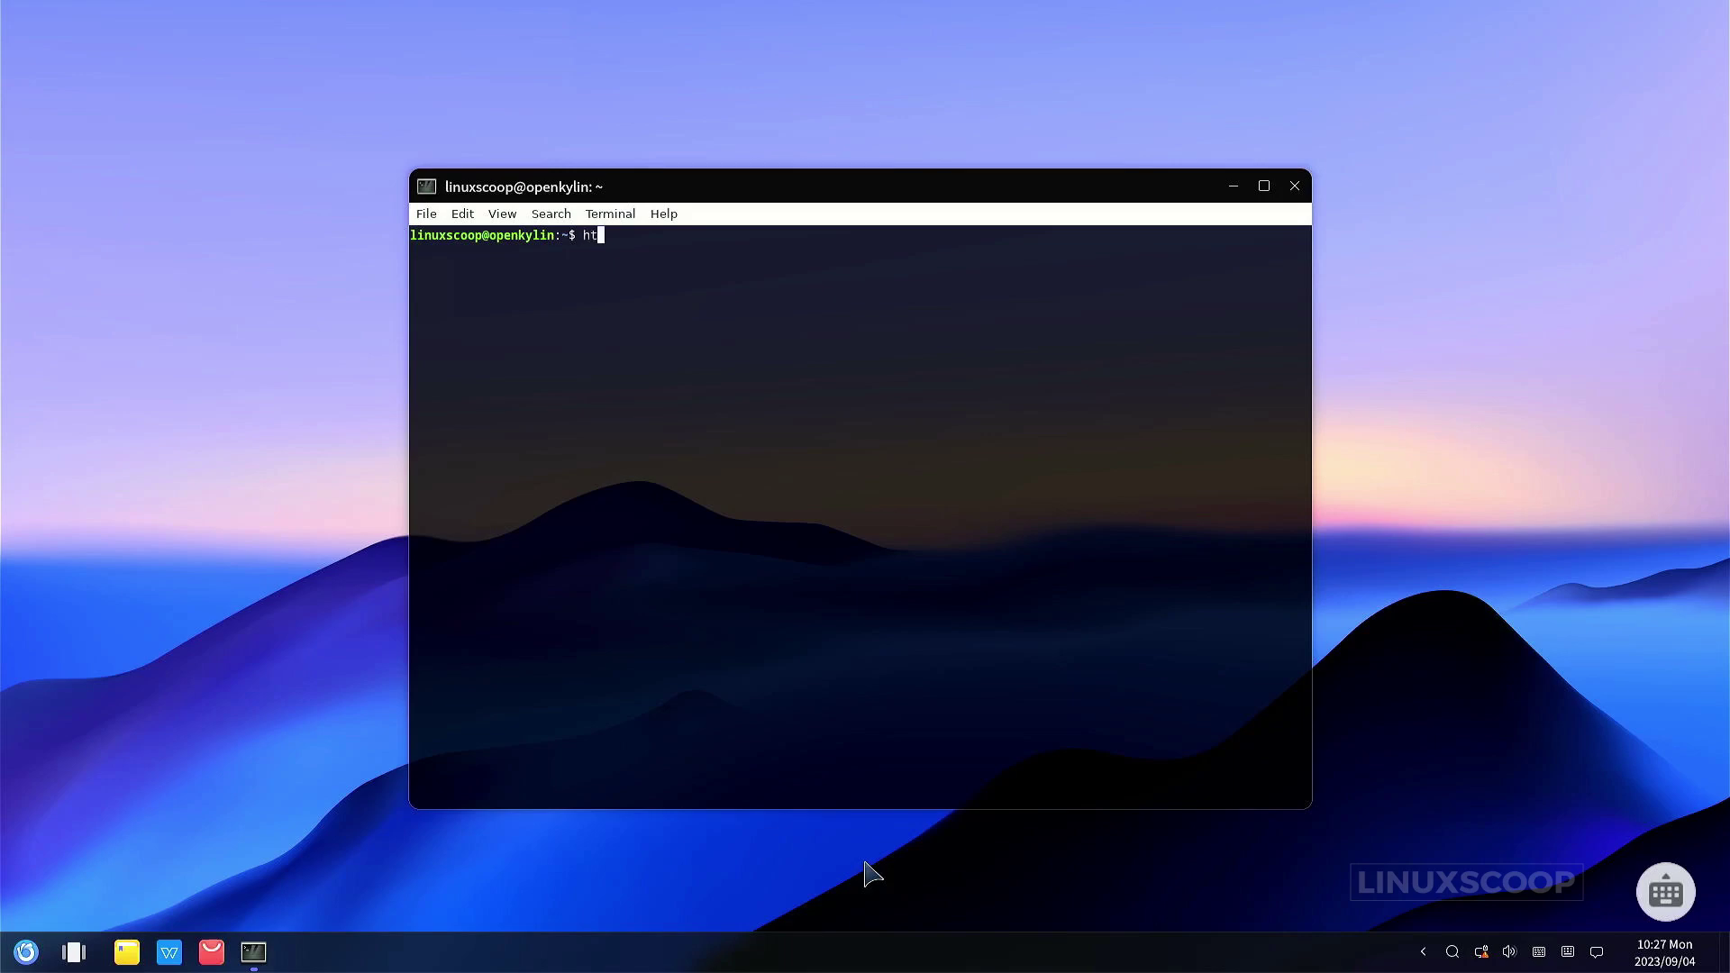
key("Return")
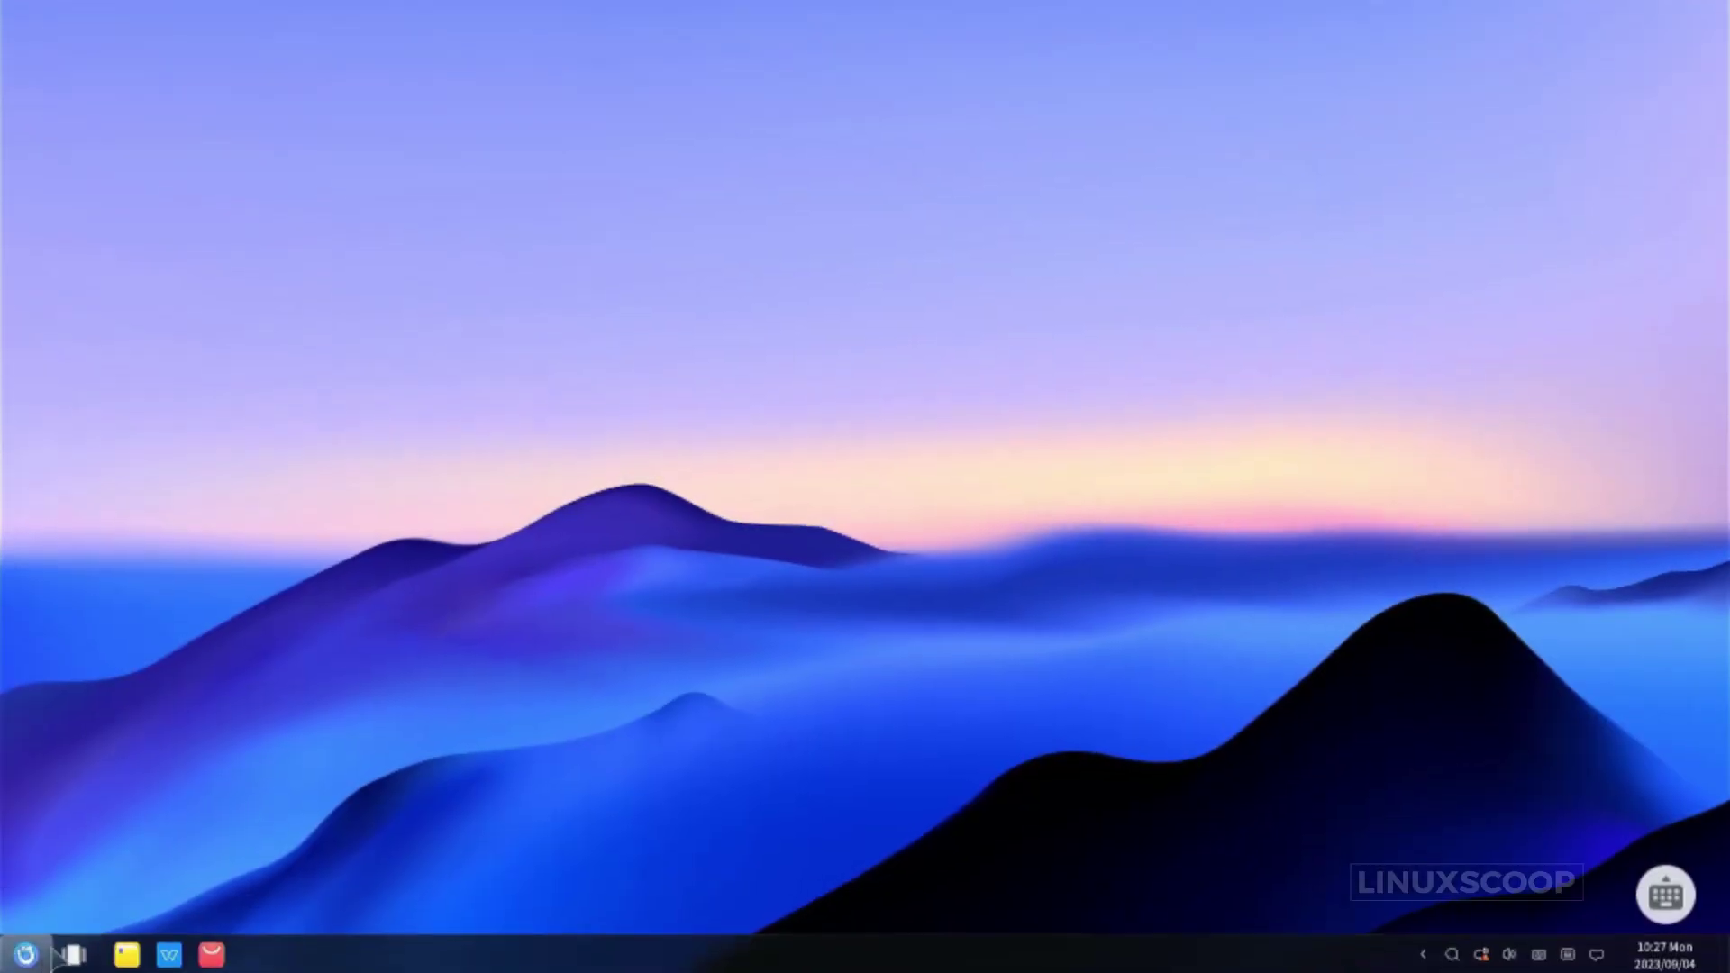
left_click(36, 954)
Open System Monitor, view My Processes then All Process, close it, and open Peony's home folder.
type("syste")
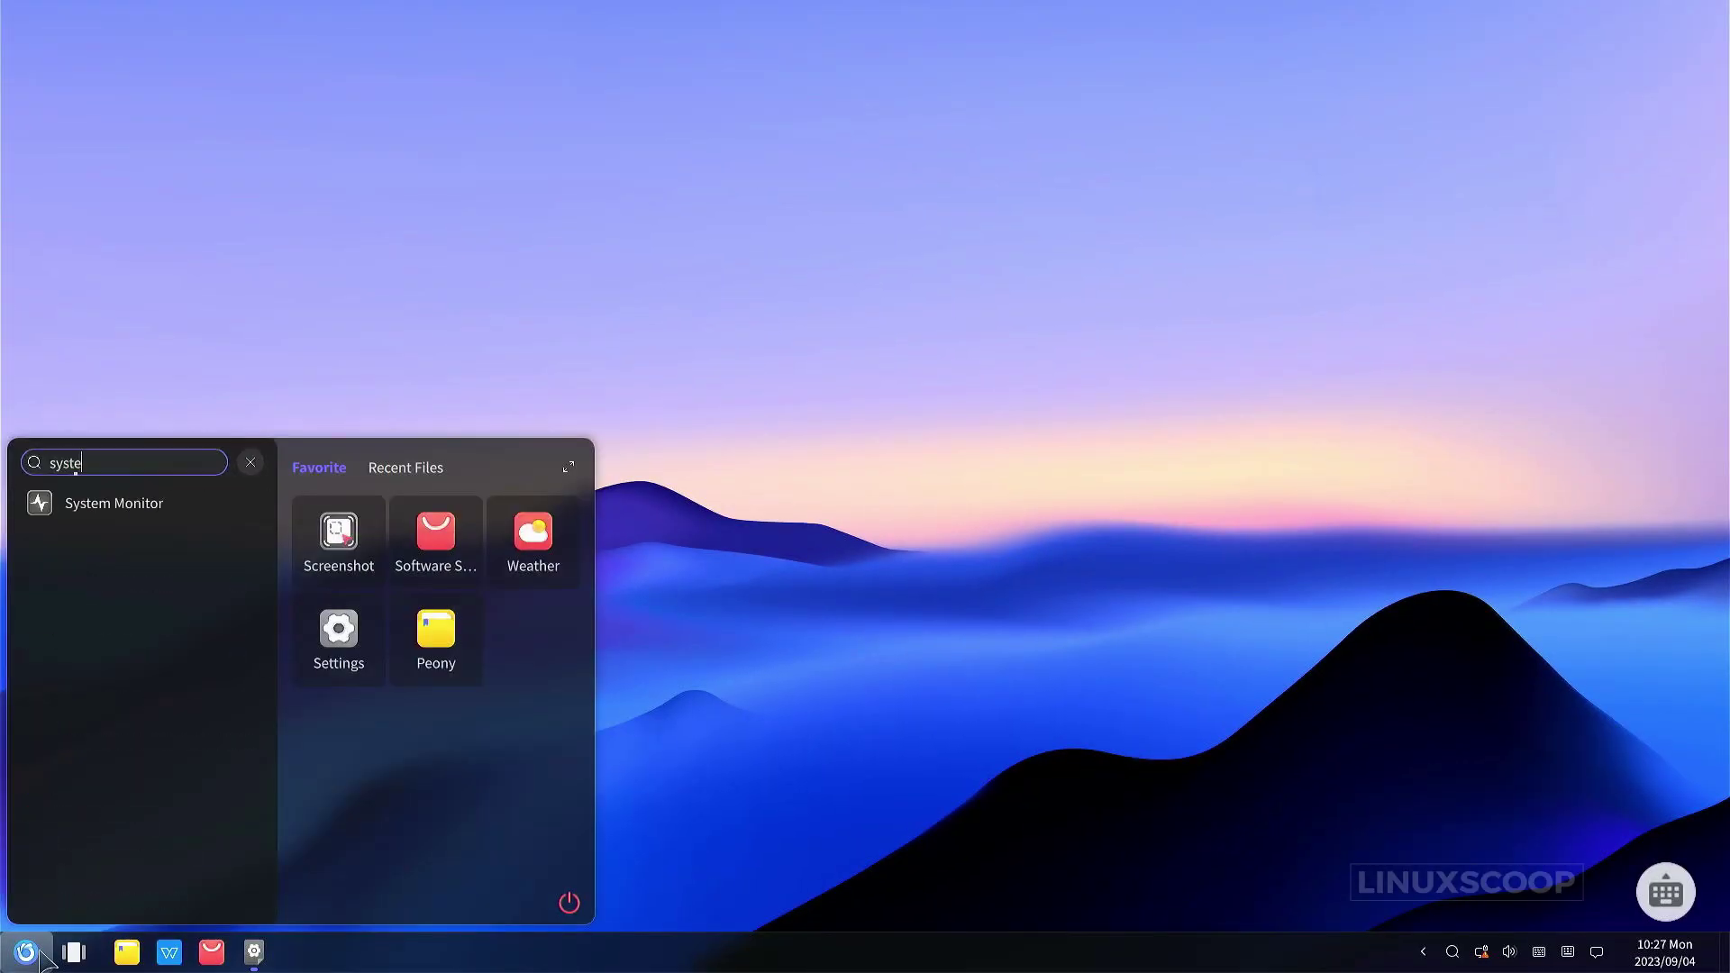
left_click(135, 510)
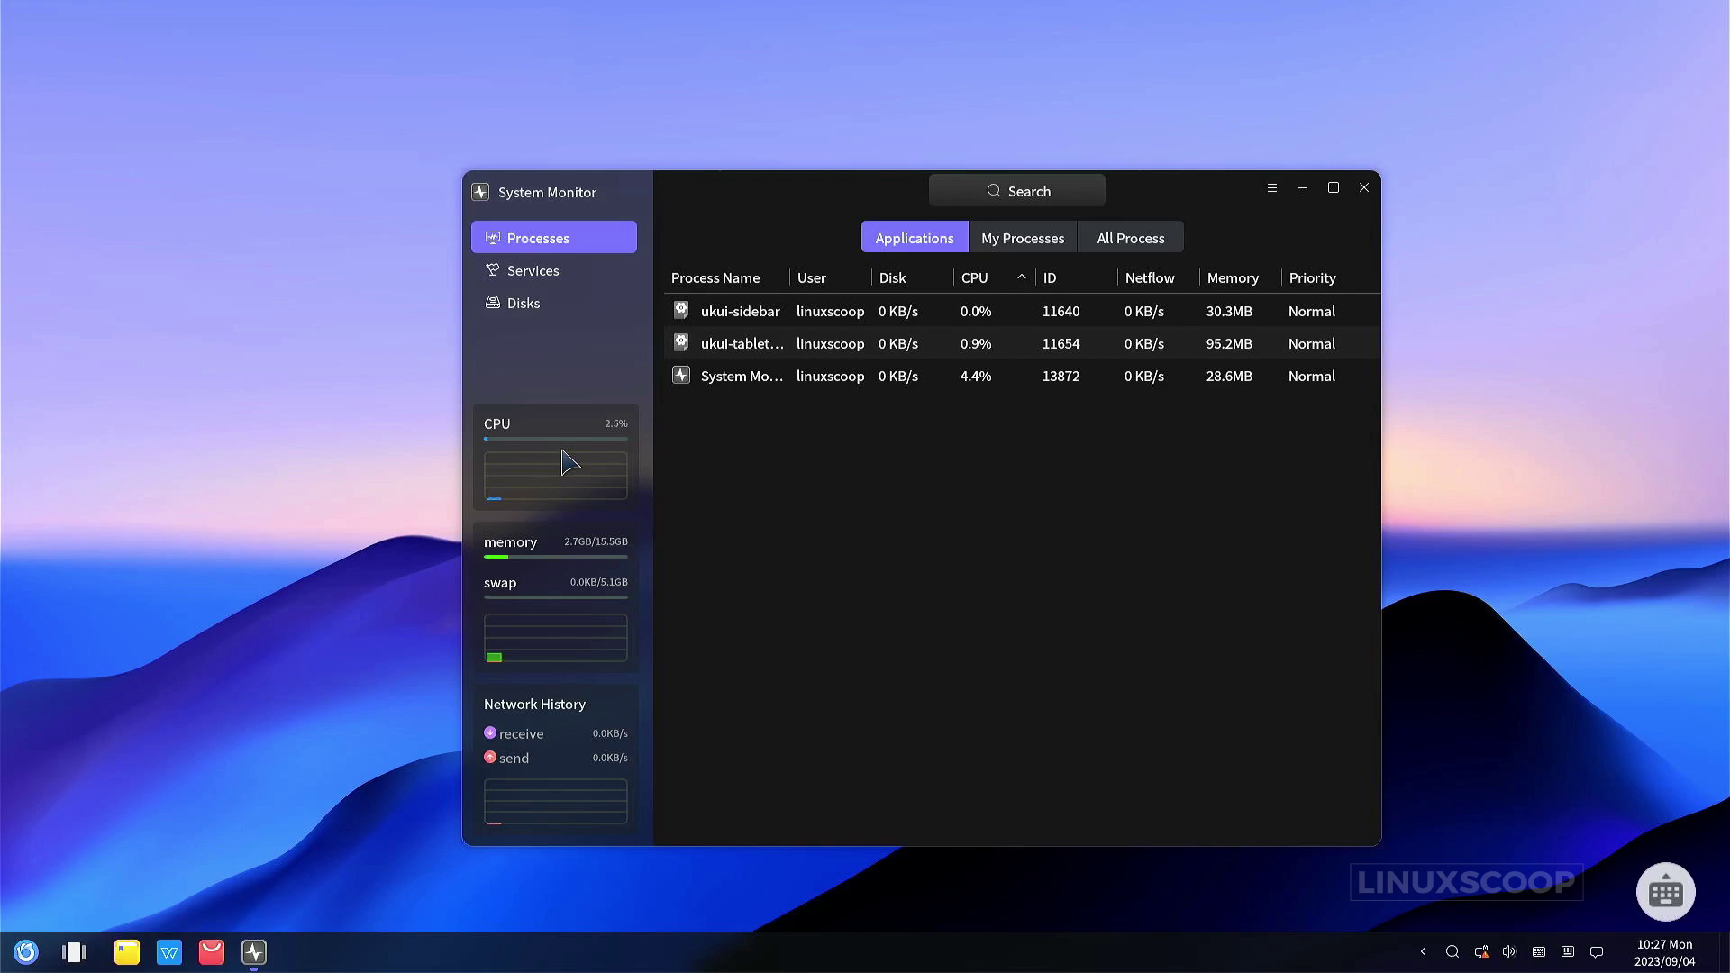
left_click(1007, 240)
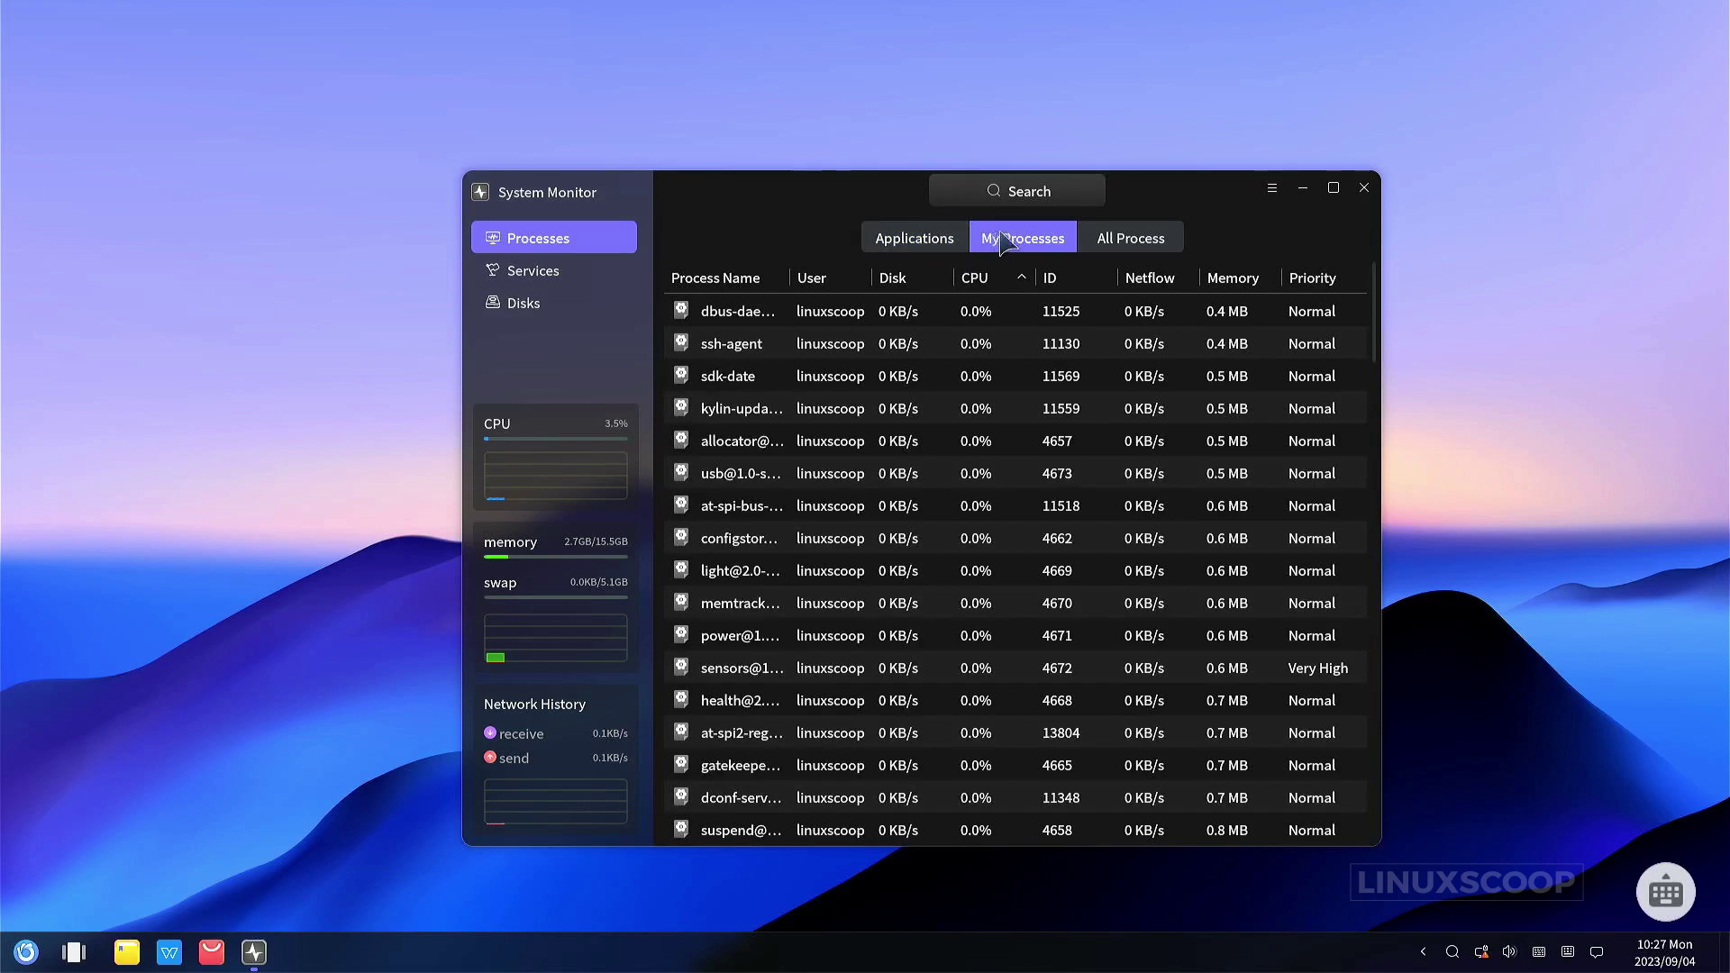
left_click(1107, 243)
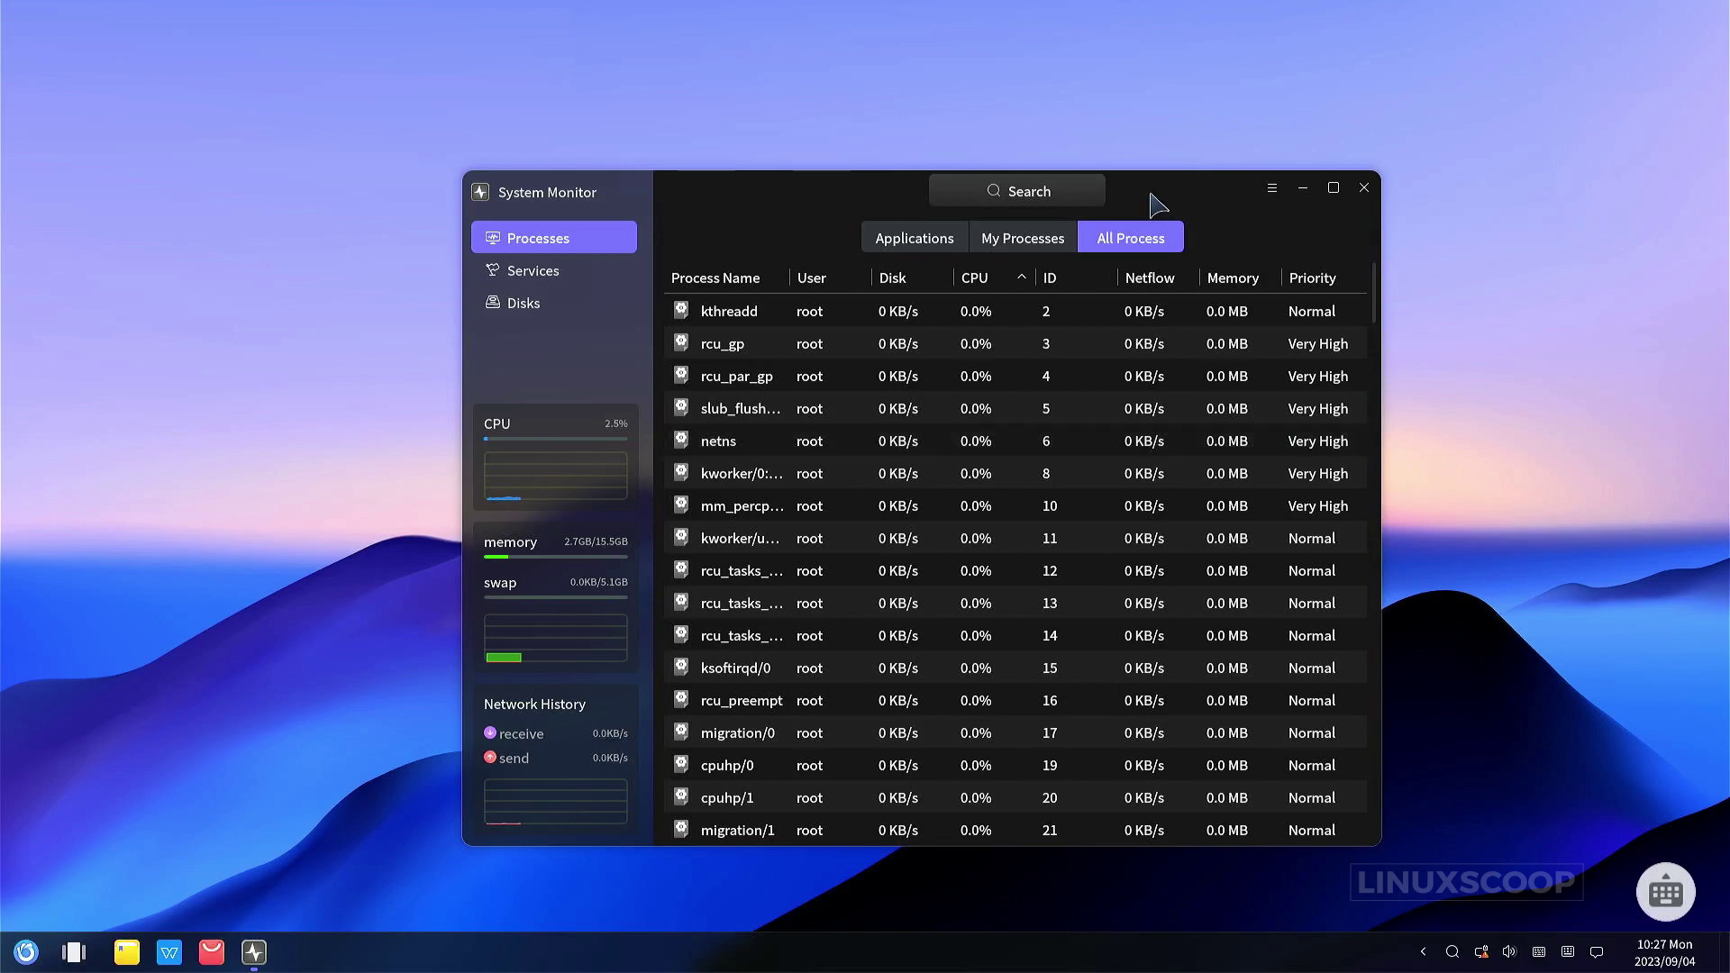
left_click(1365, 188)
left_click(126, 953)
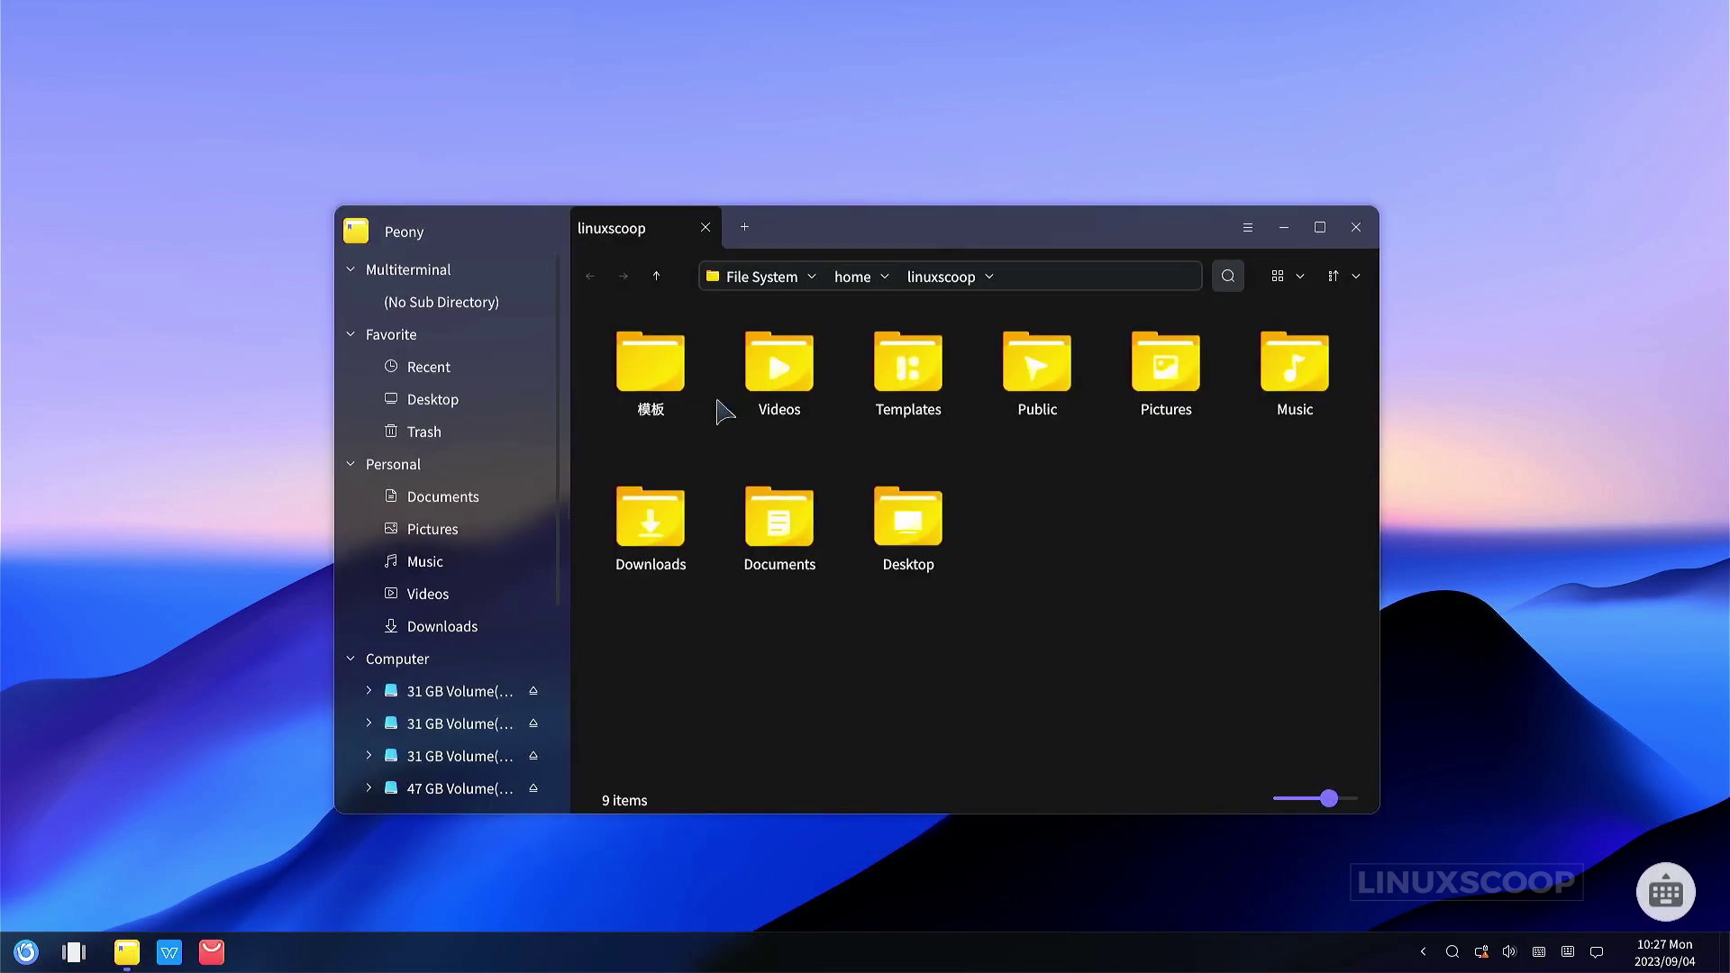
Inspect the File System volume's properties (28.7 GB total, 15.0 GB free), then close them.
scroll(469, 586, "down", 5)
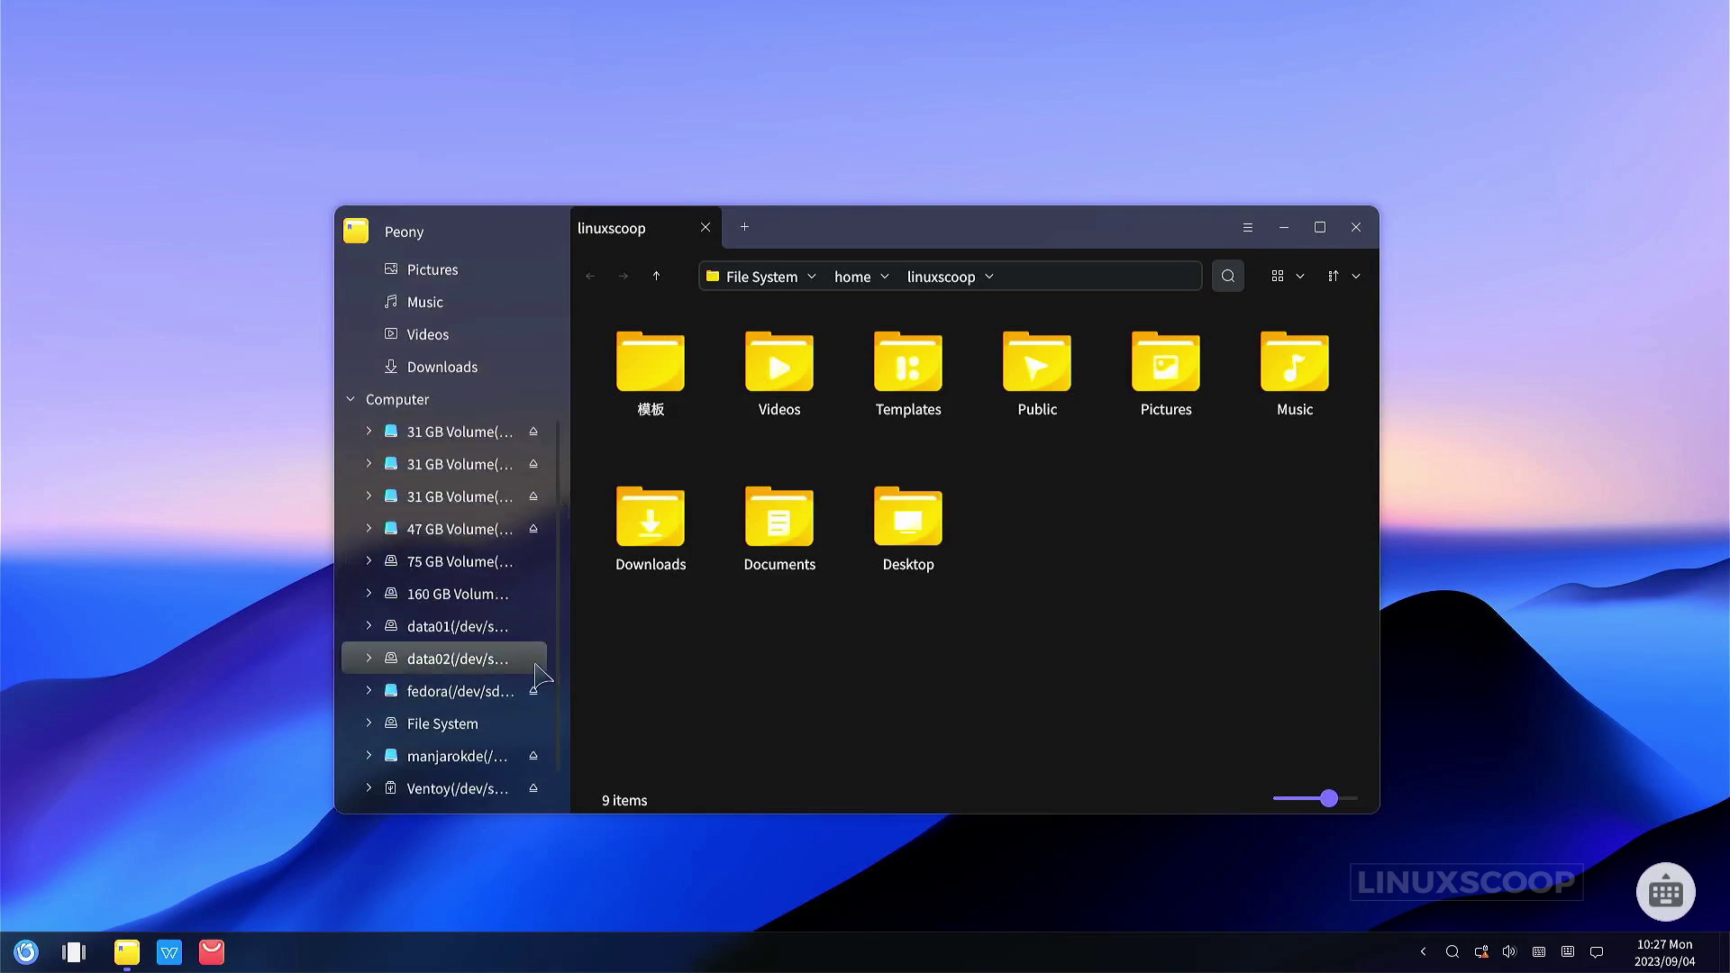
right_click(476, 725)
left_click(526, 748)
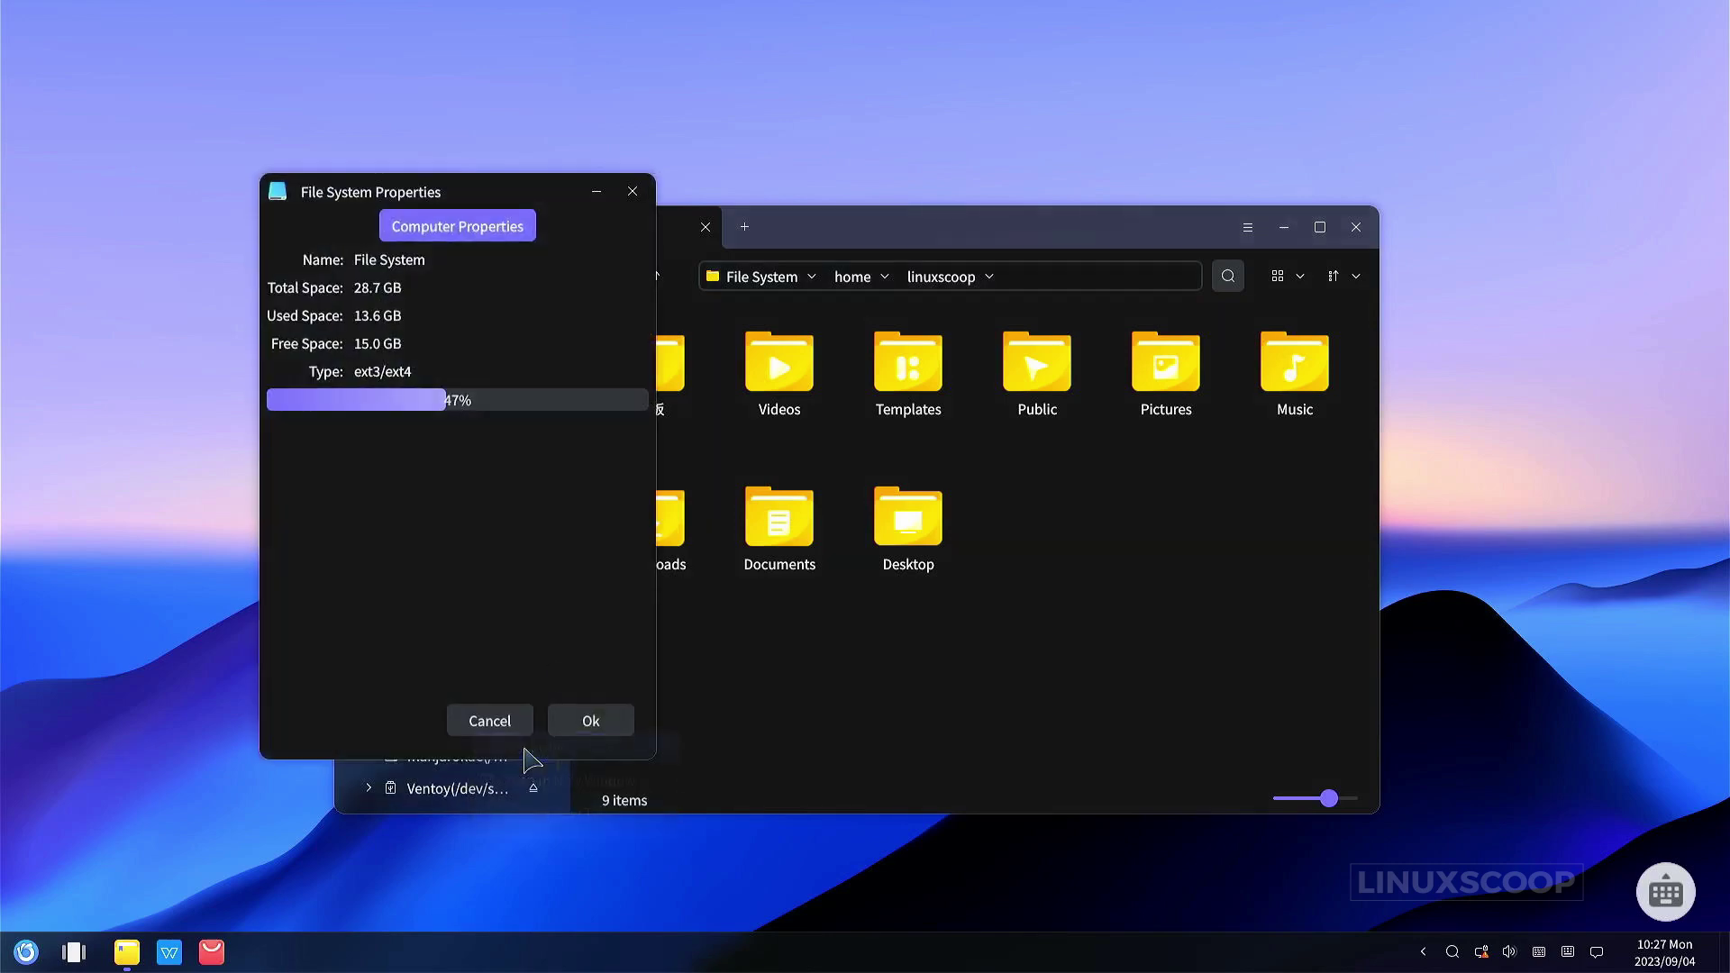
left_click_drag(516, 193, 1032, 192)
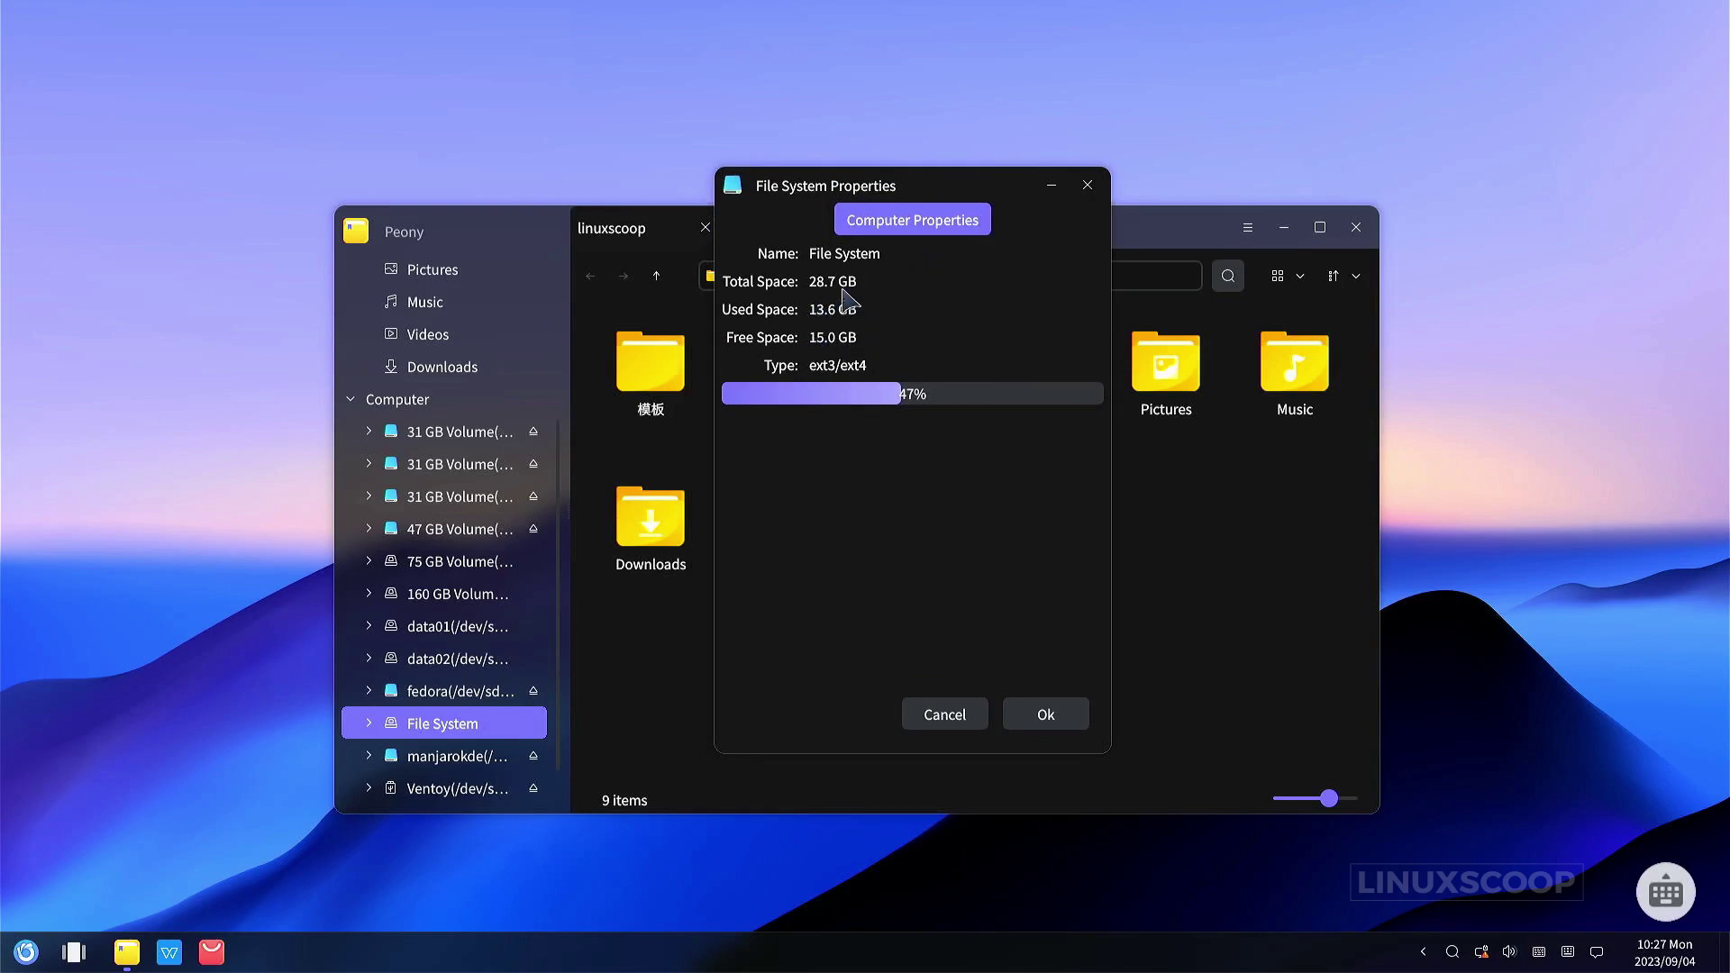
left_click(1050, 716)
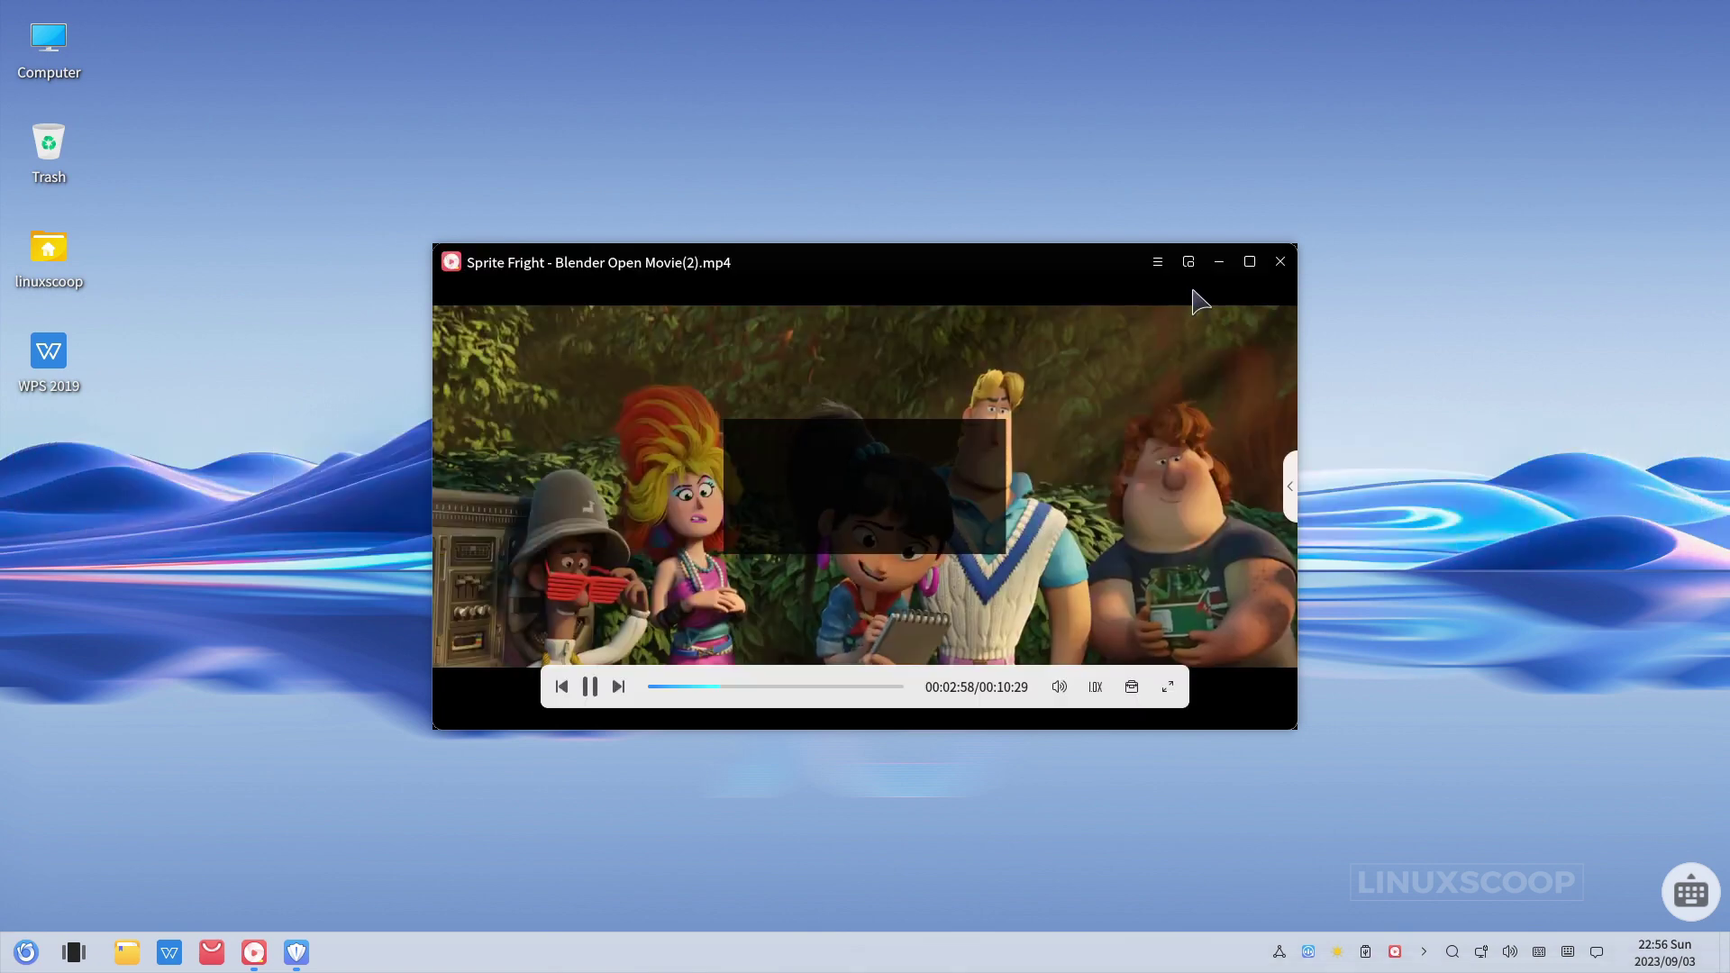
Check Video Player's version (3.1.4.2k1-ok19) in About, then view the lake wallpaper.
left_click(1158, 261)
left_click(1172, 401)
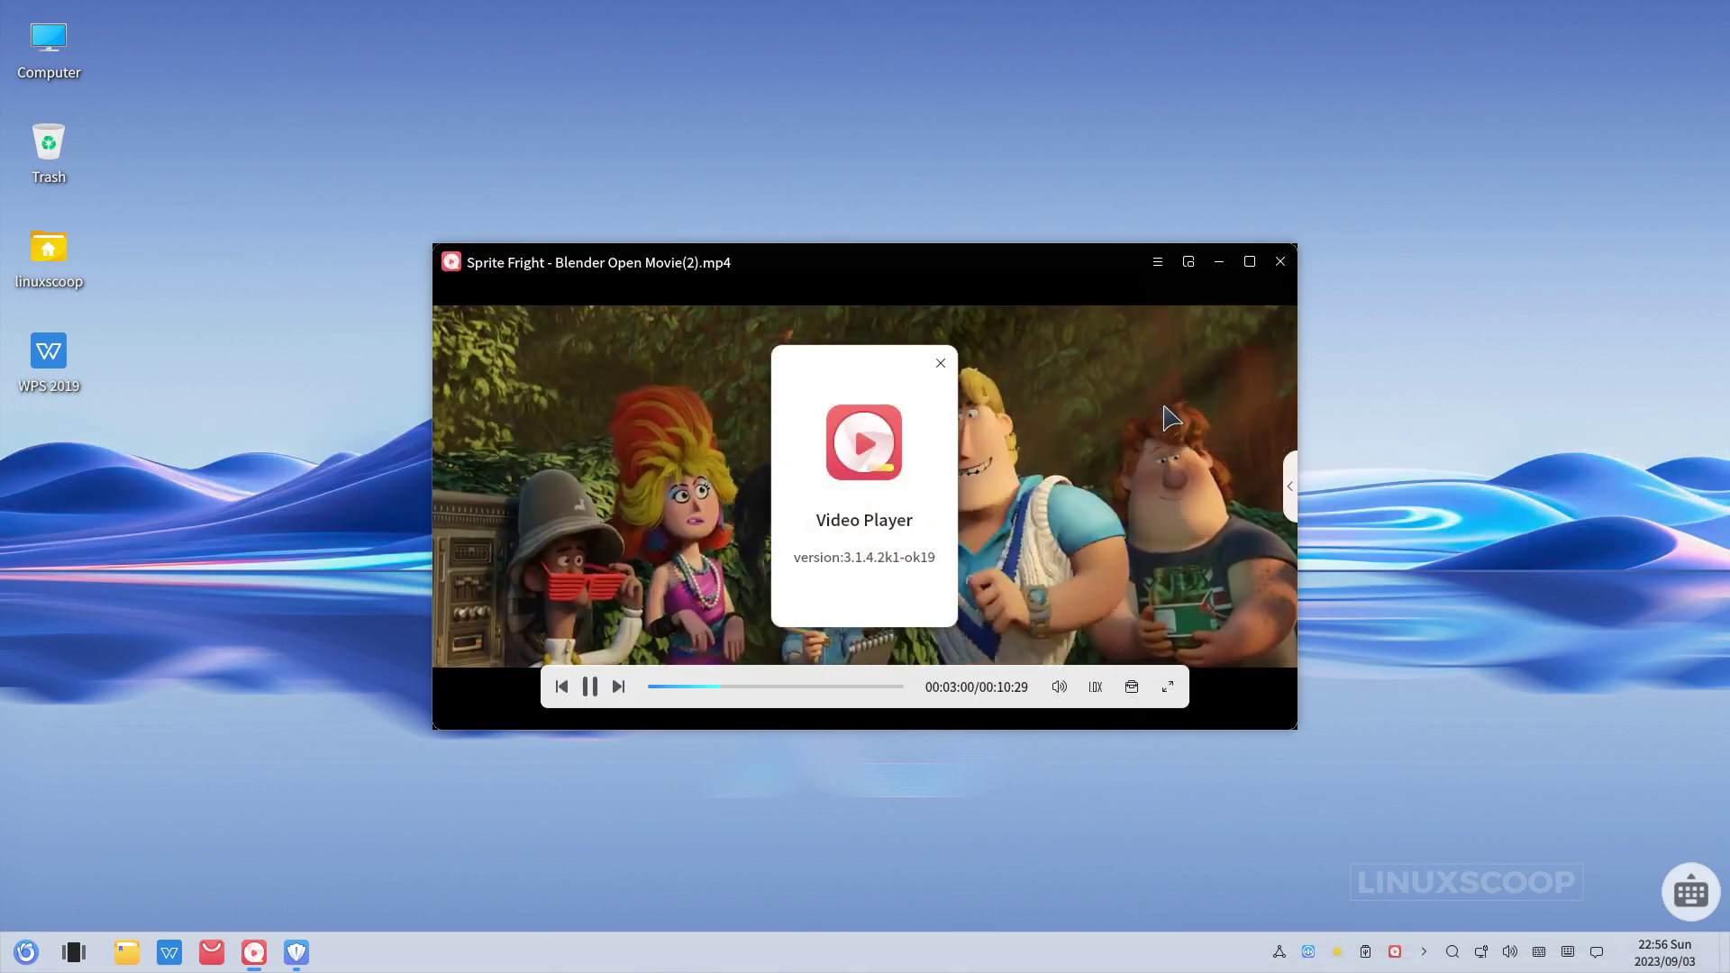
left_click(940, 363)
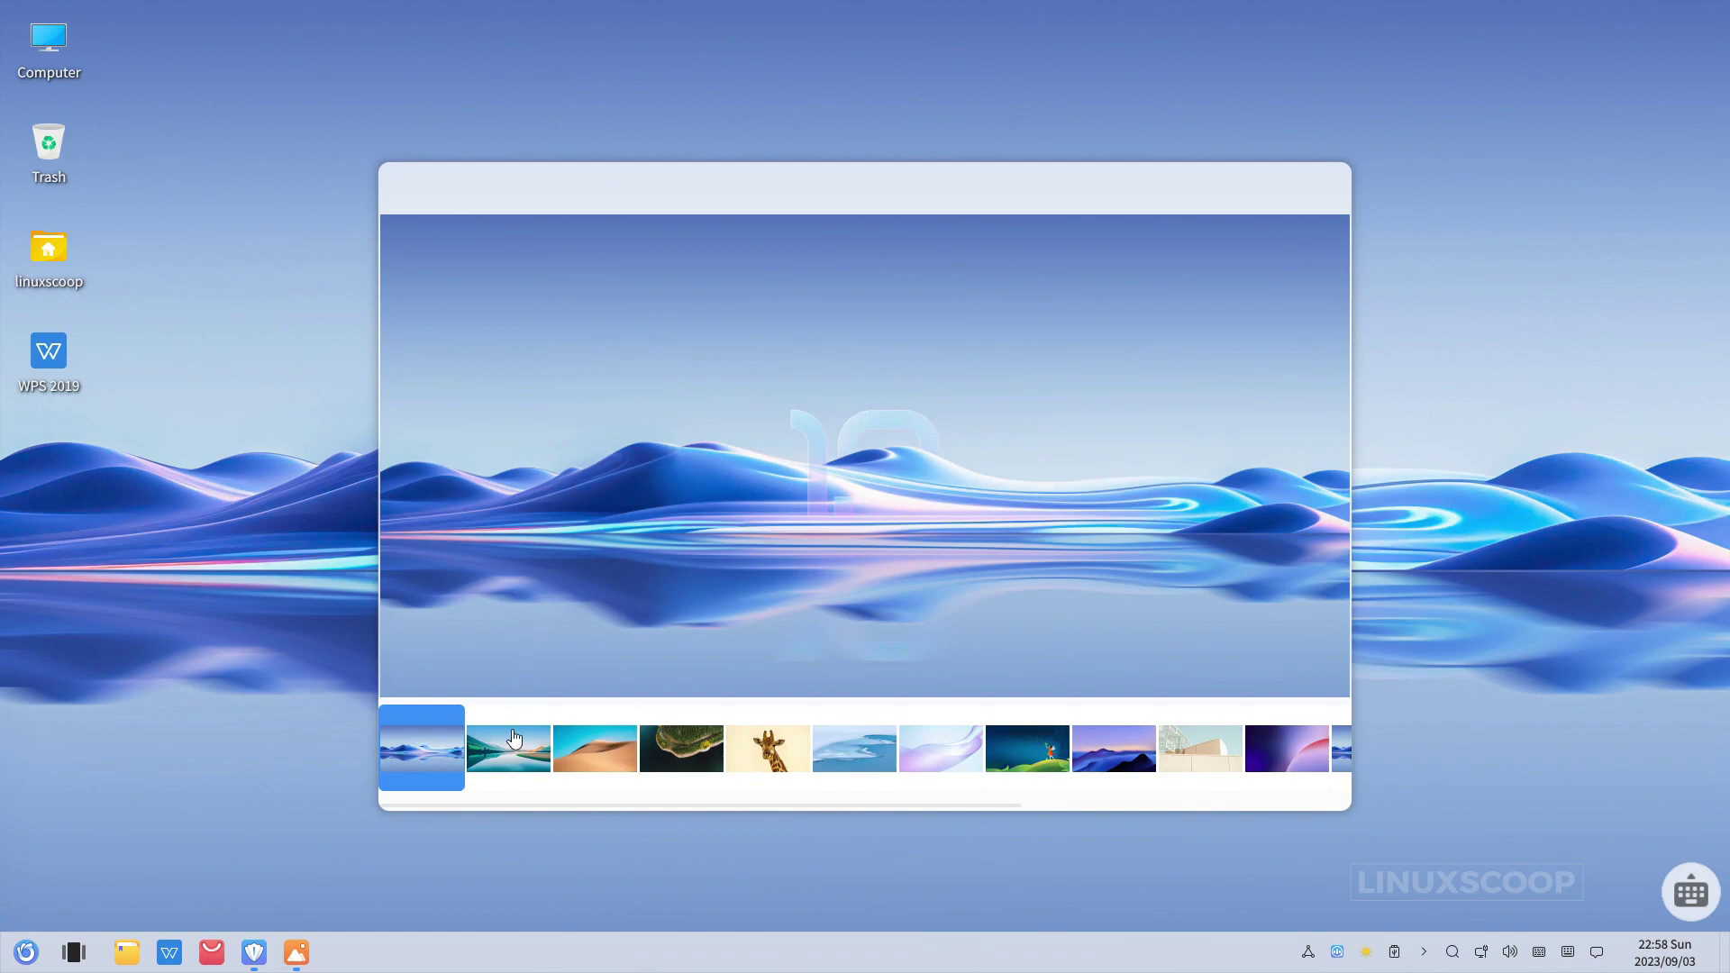
left_click(513, 739)
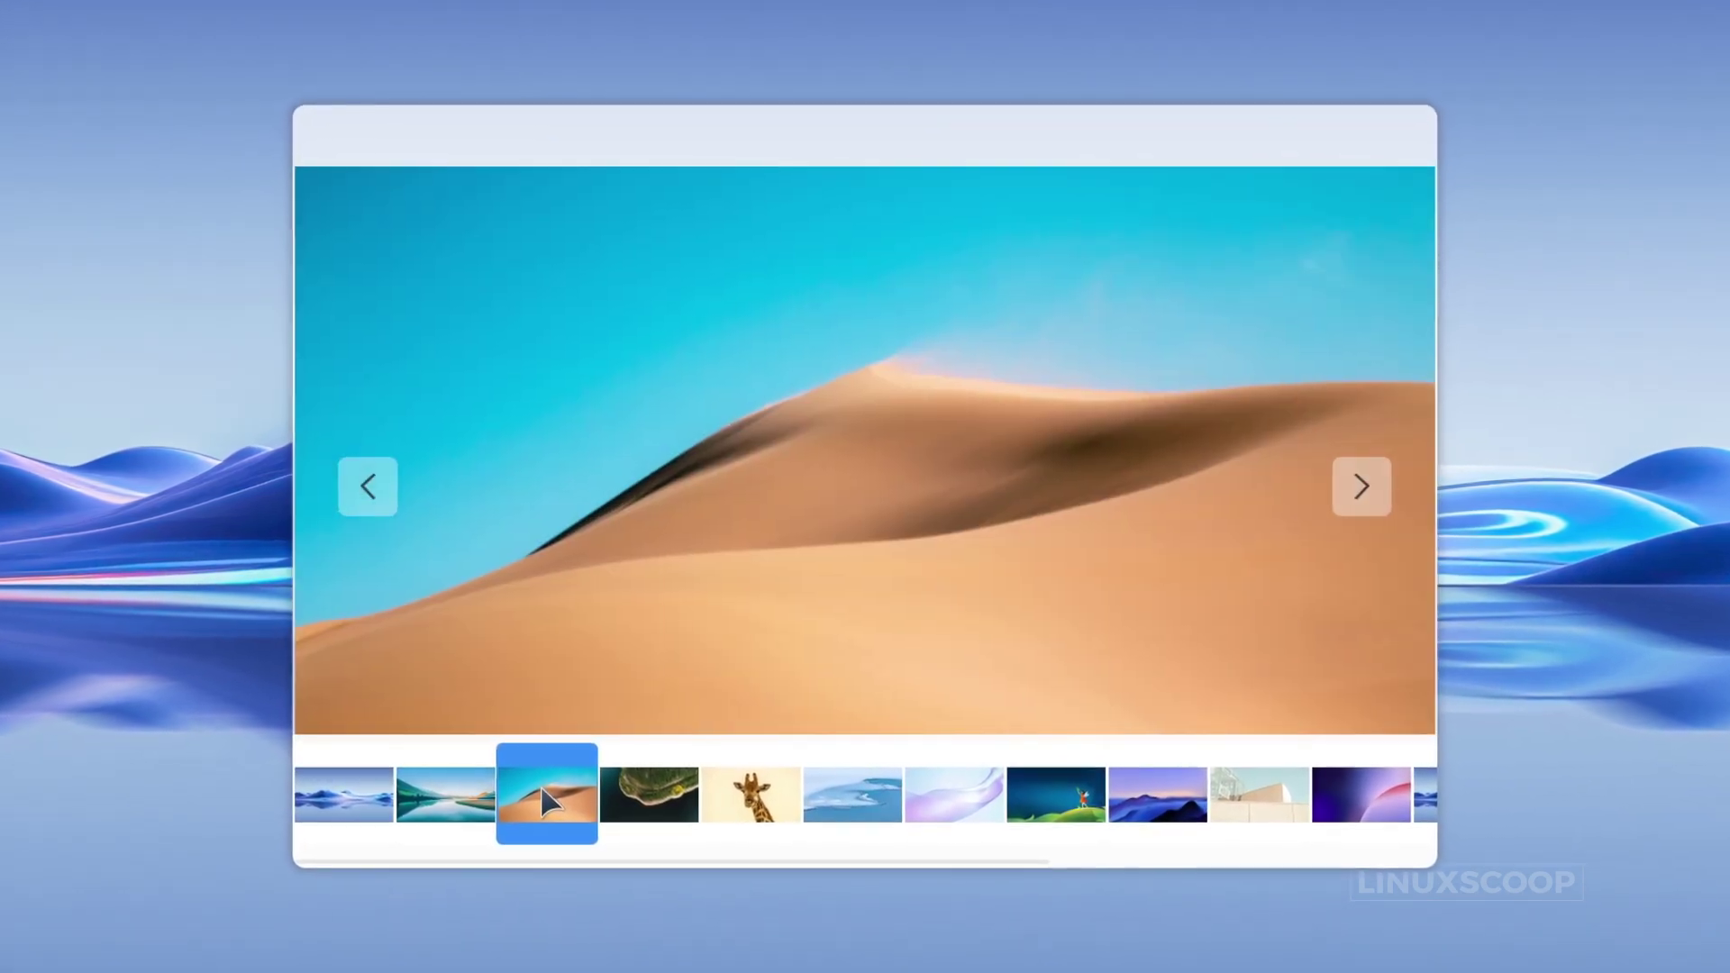
Step through the island, giraffe, ice, lavender and glowworm.jpg wallpapers in Pictures.
left_click(651, 793)
left_click(752, 794)
left_click(850, 798)
left_click(964, 798)
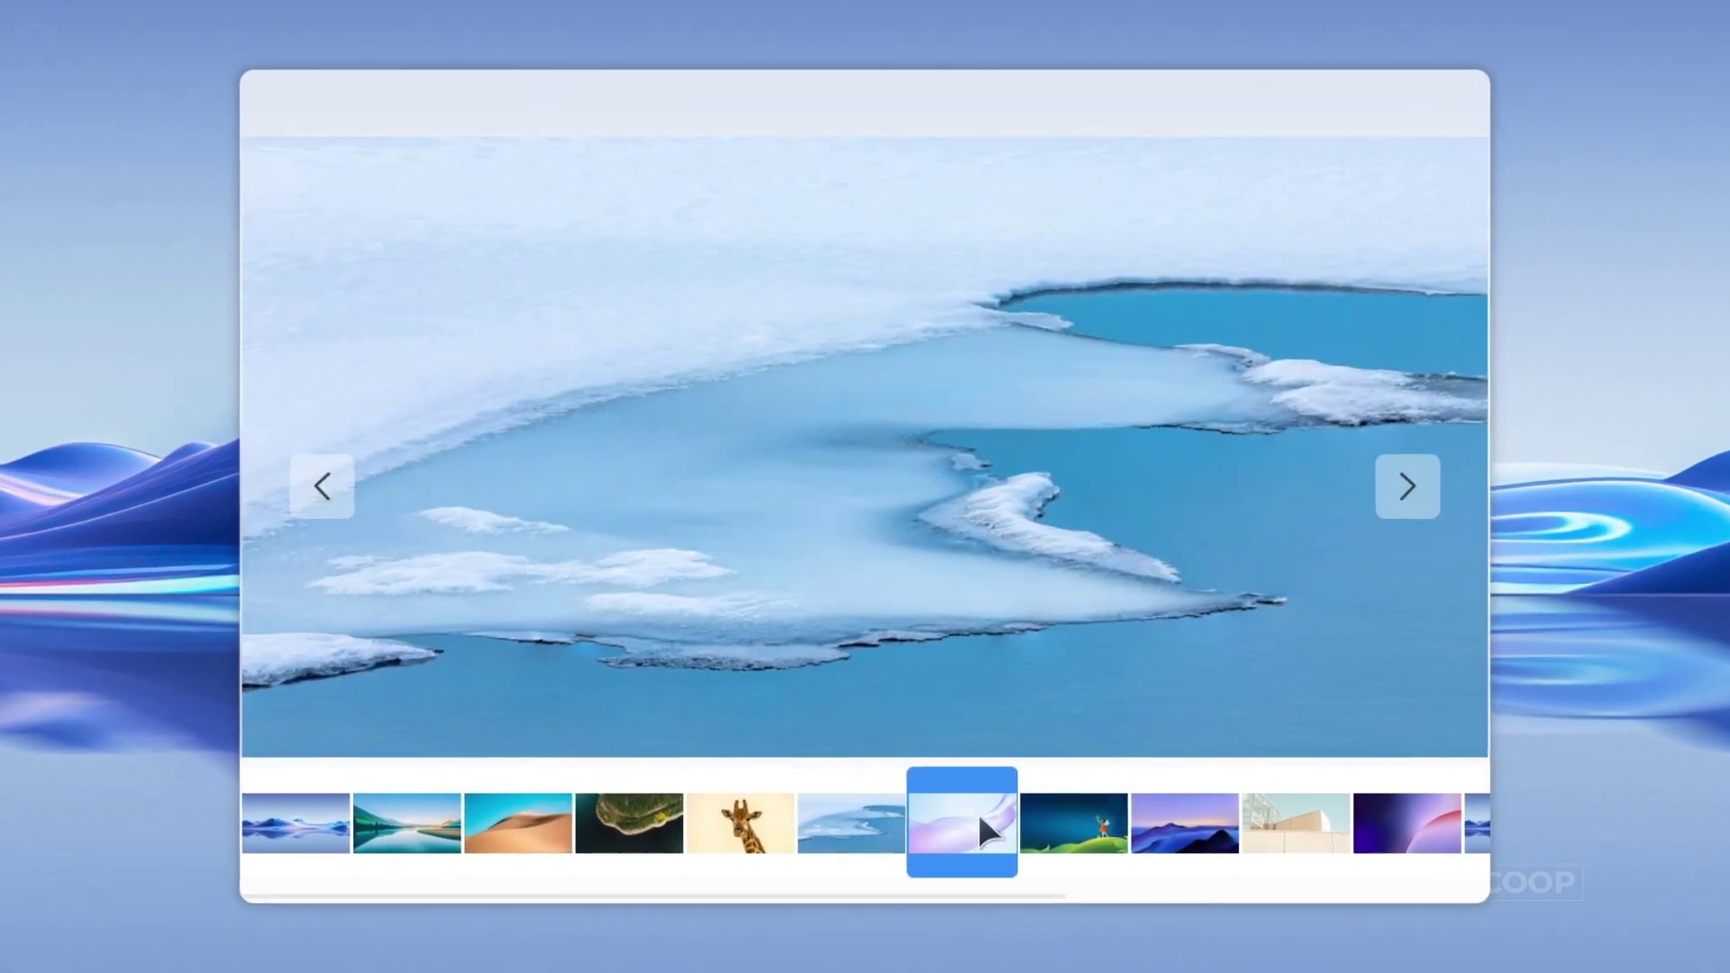
left_click(1073, 815)
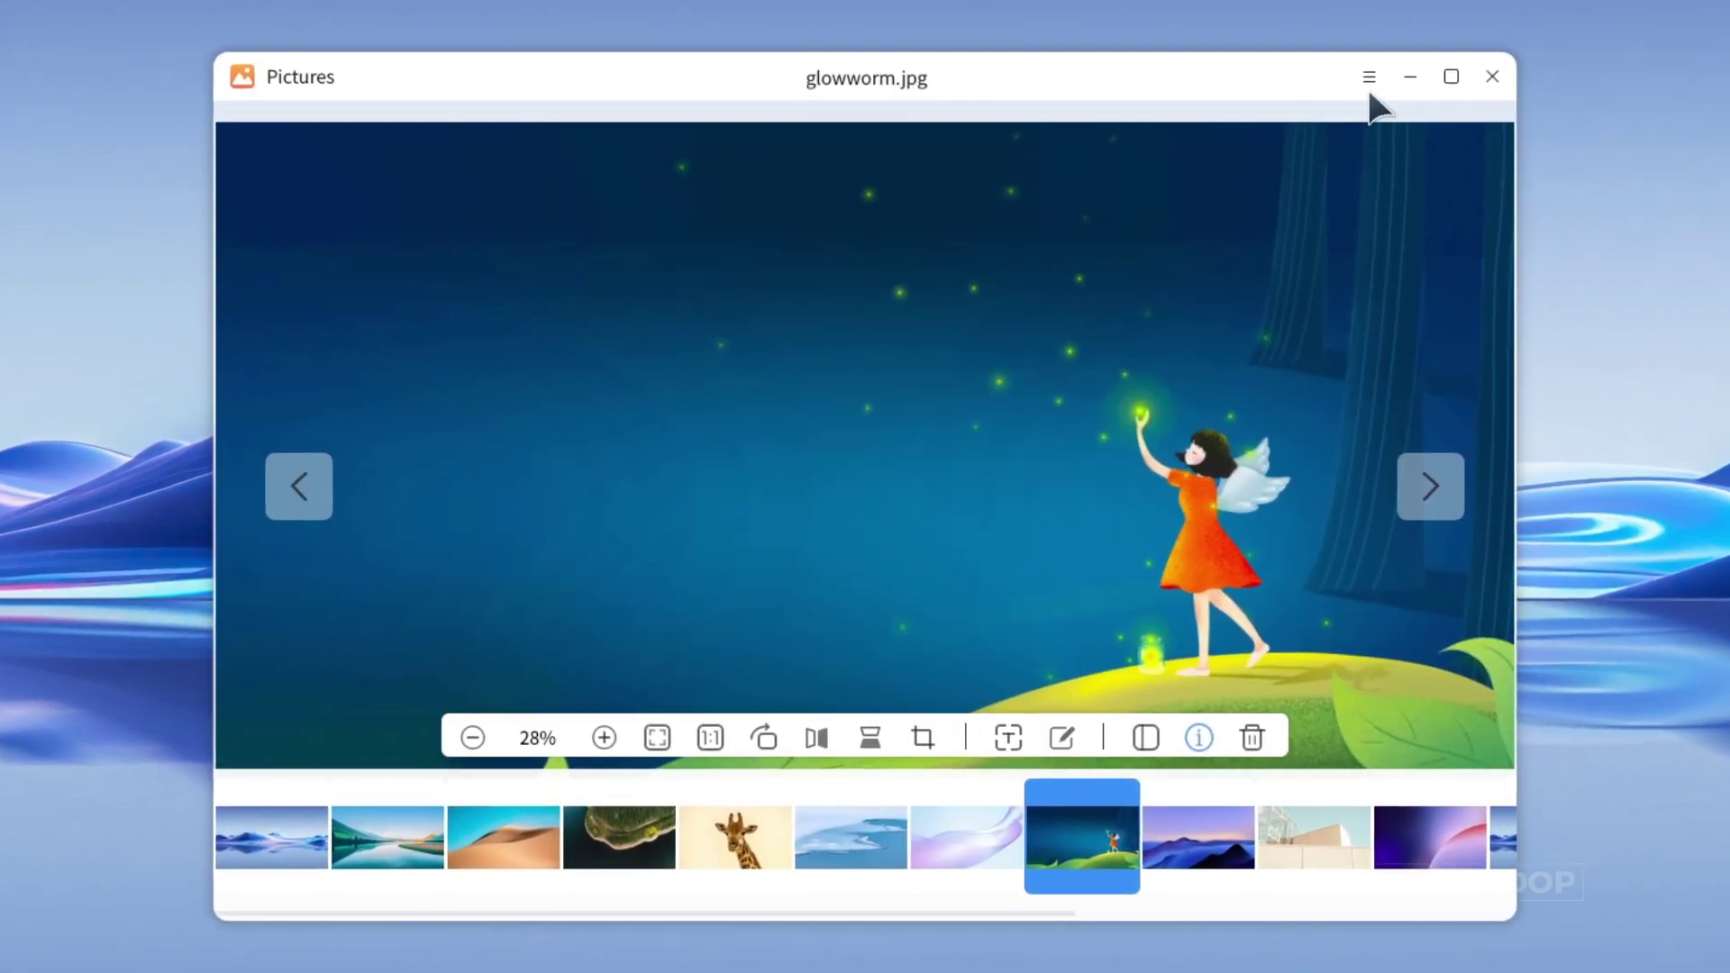
left_click(1364, 73)
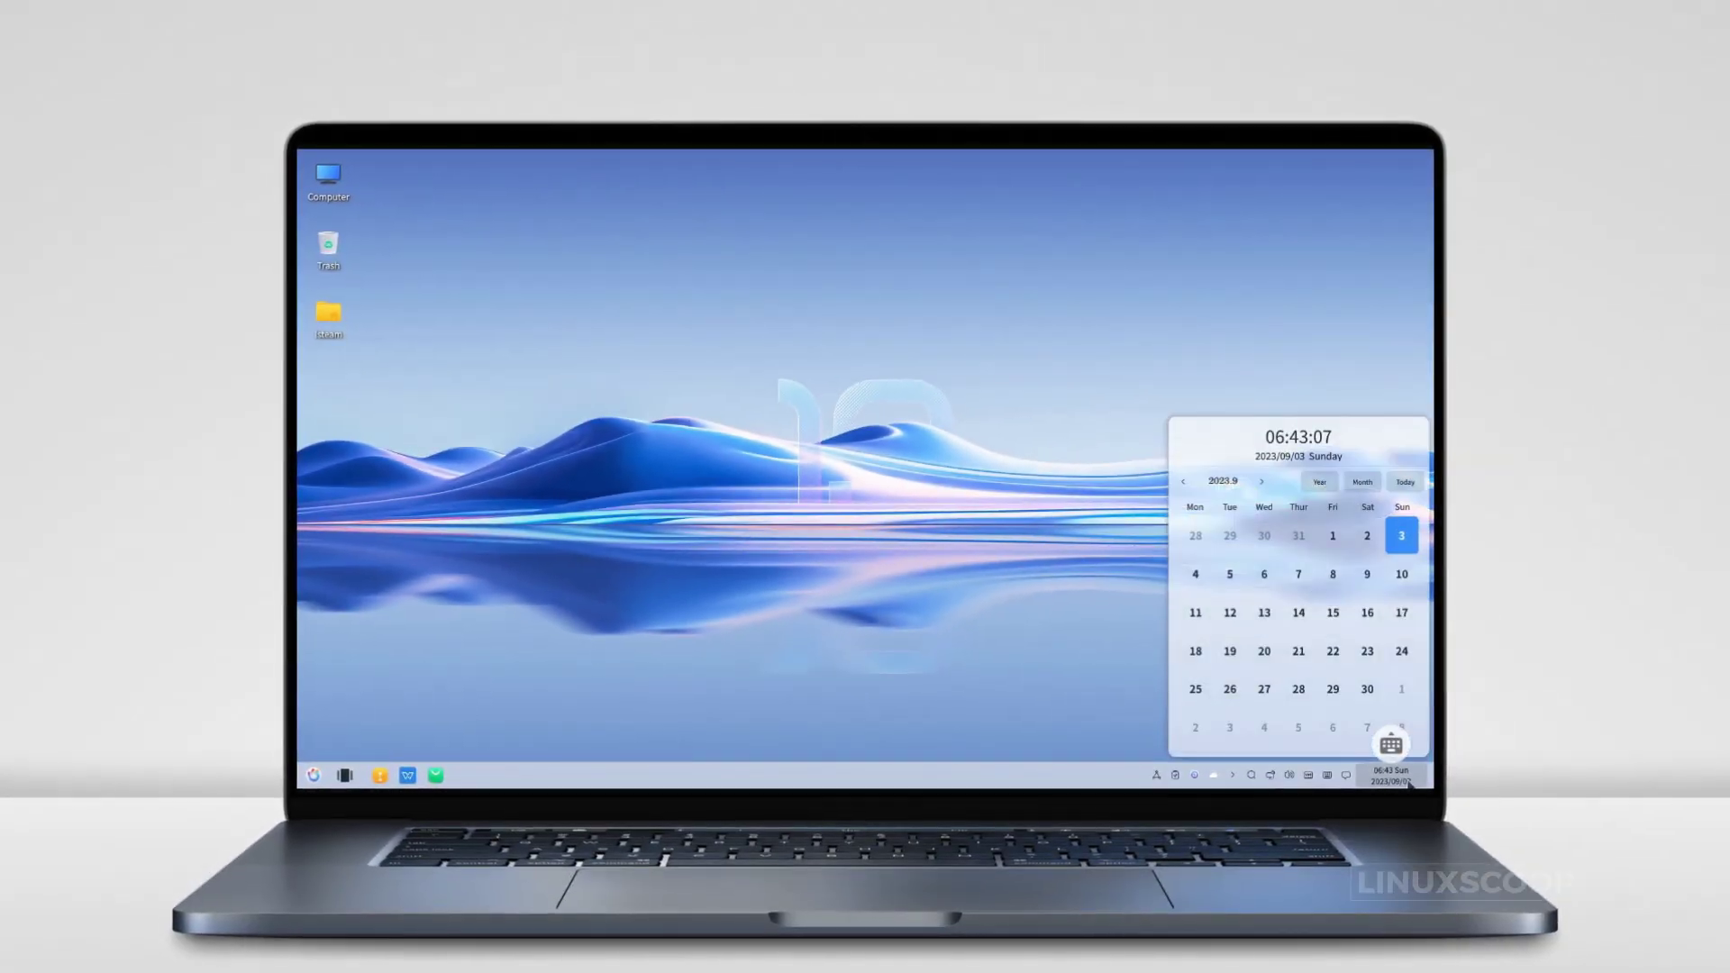
Dismiss the calendar, switch the desktop to tablet mode, and move to the second app page.
left_click(1395, 776)
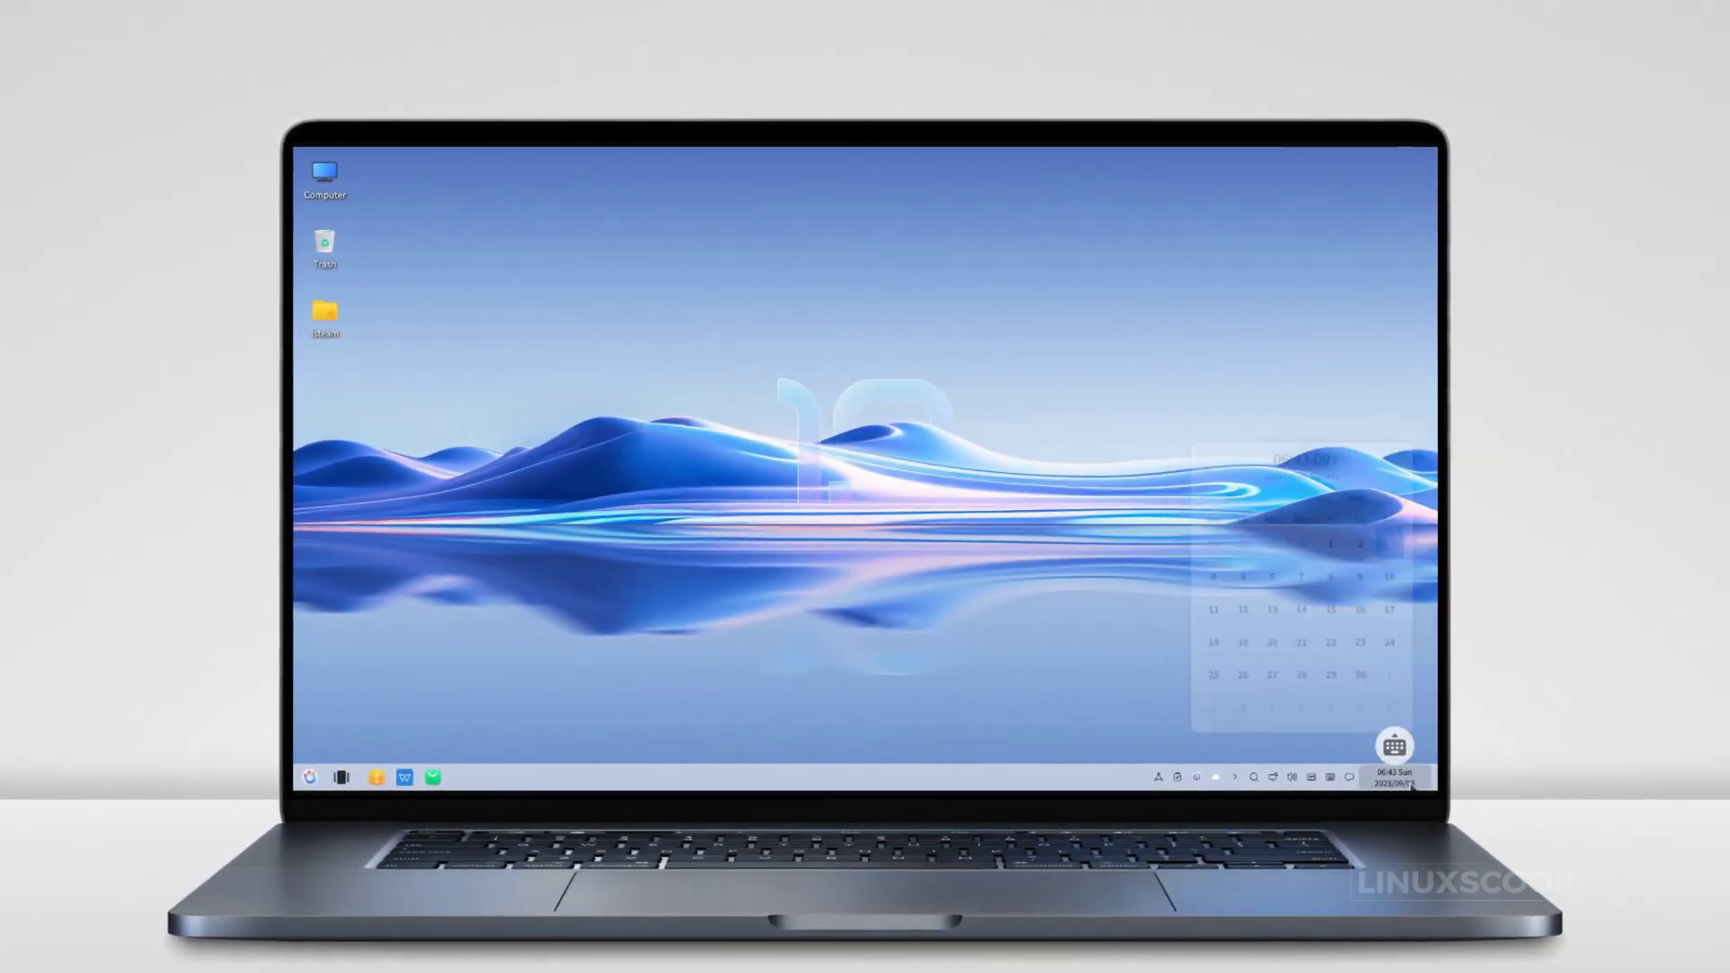
left_click(1348, 777)
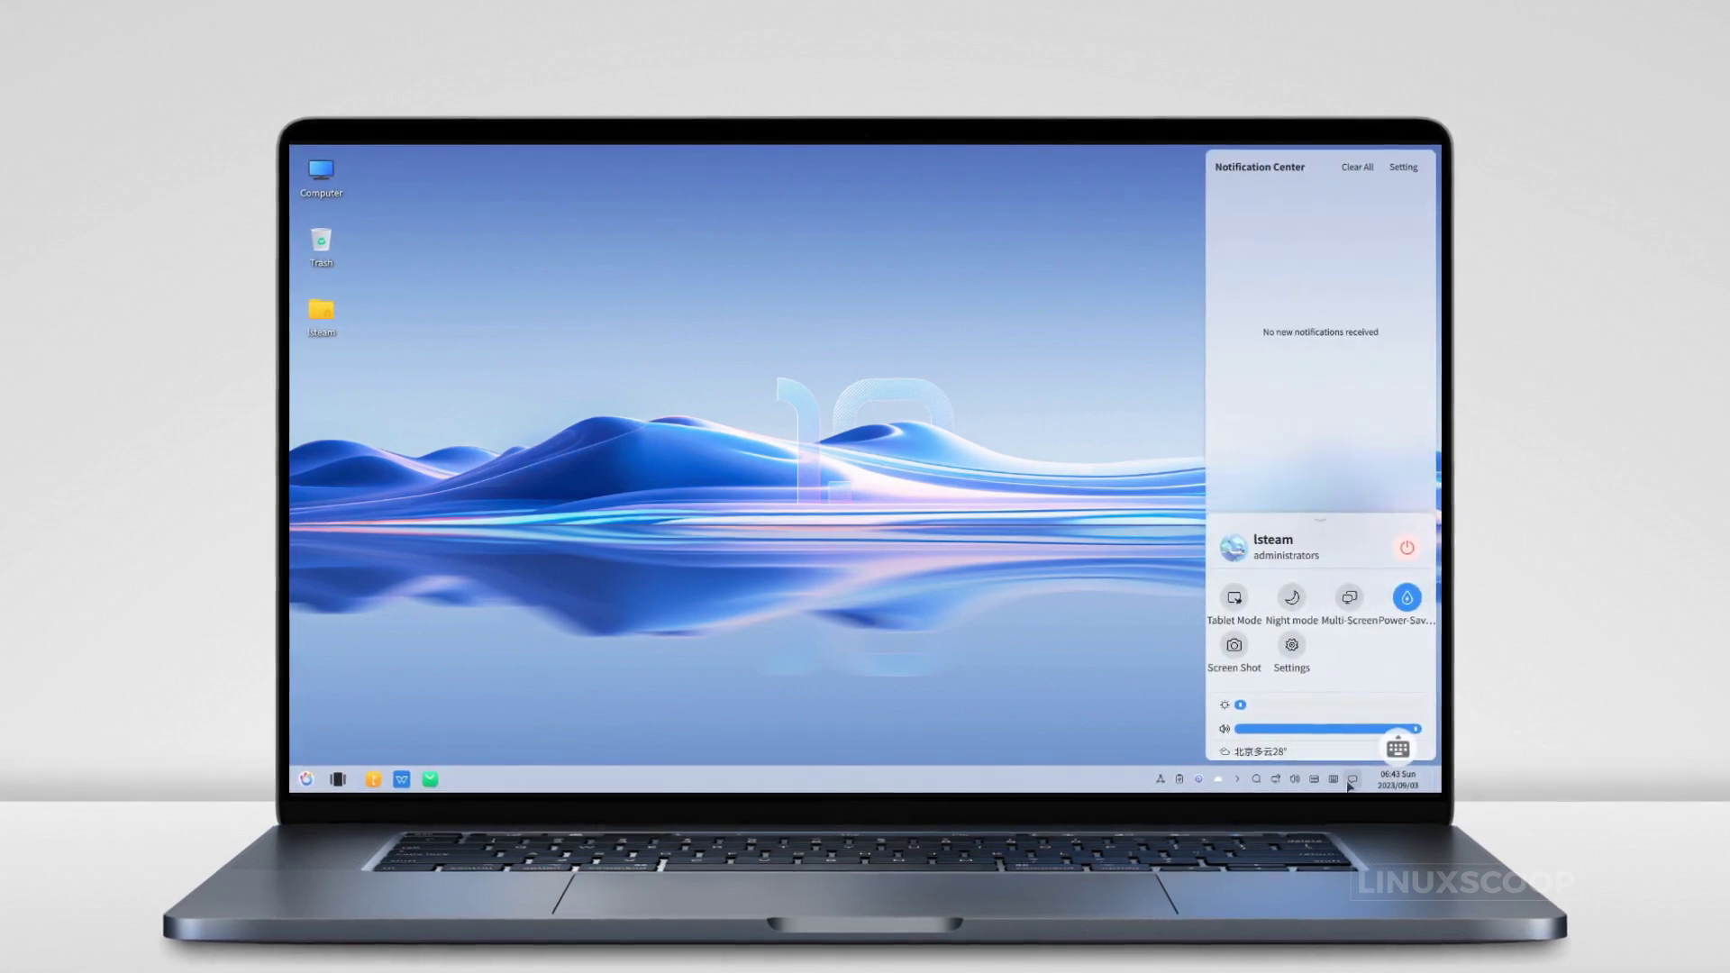
left_click(1176, 690)
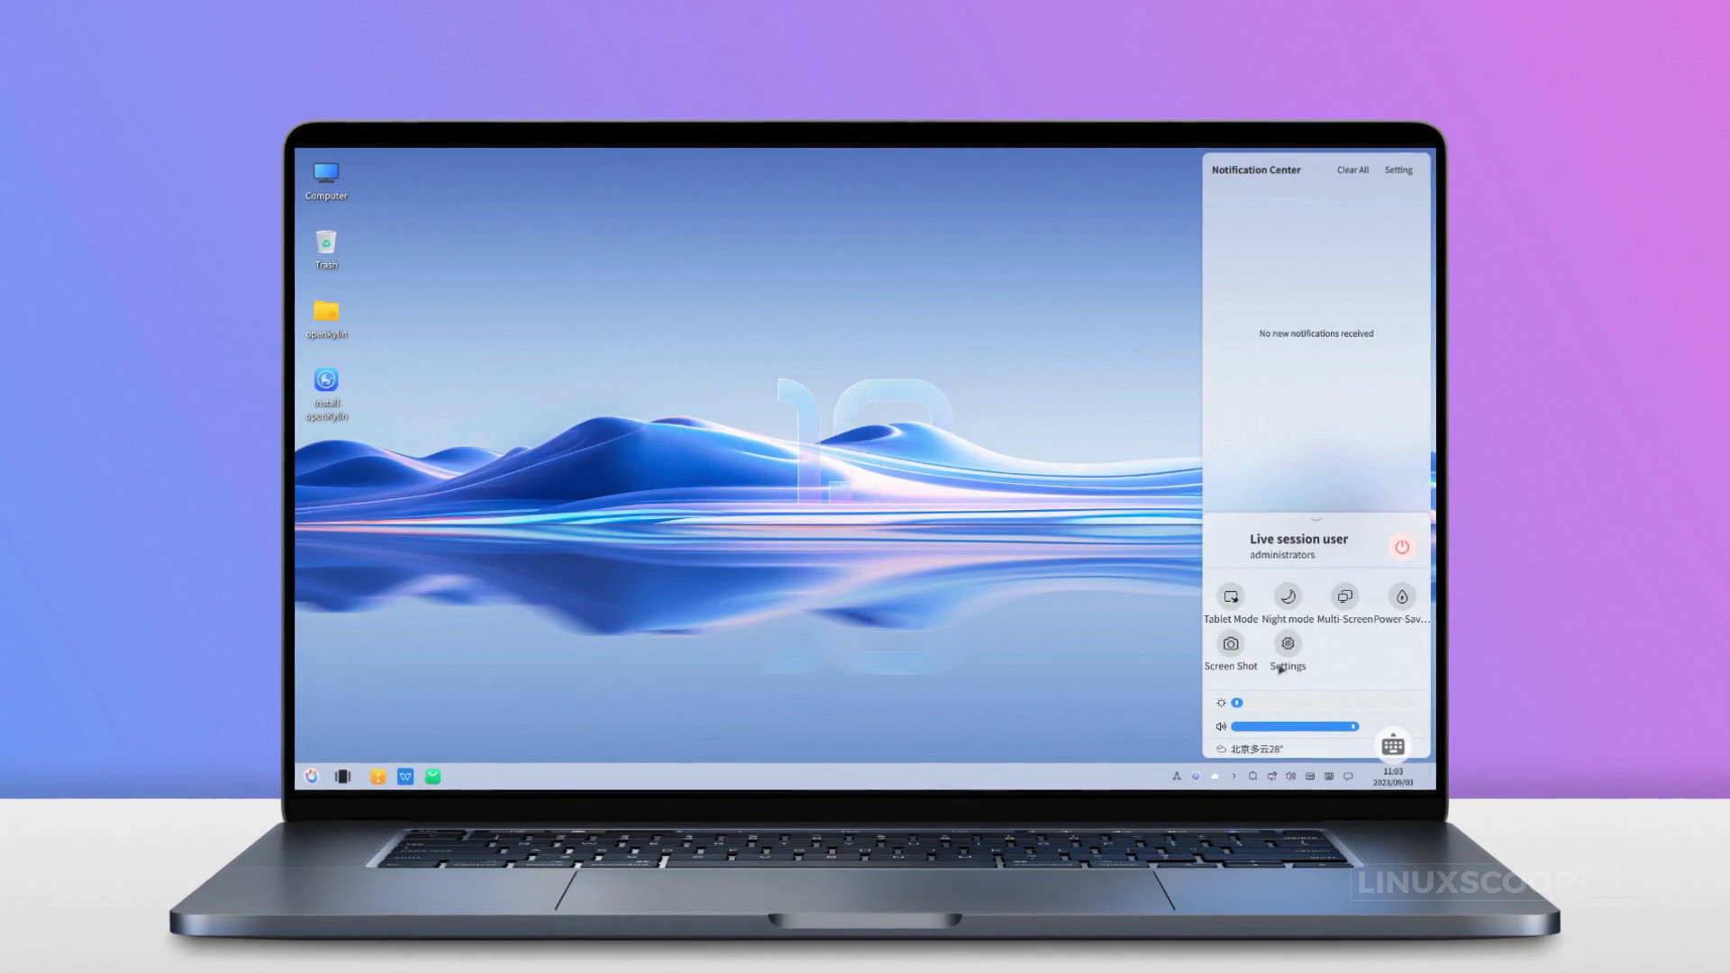
left_click(1232, 598)
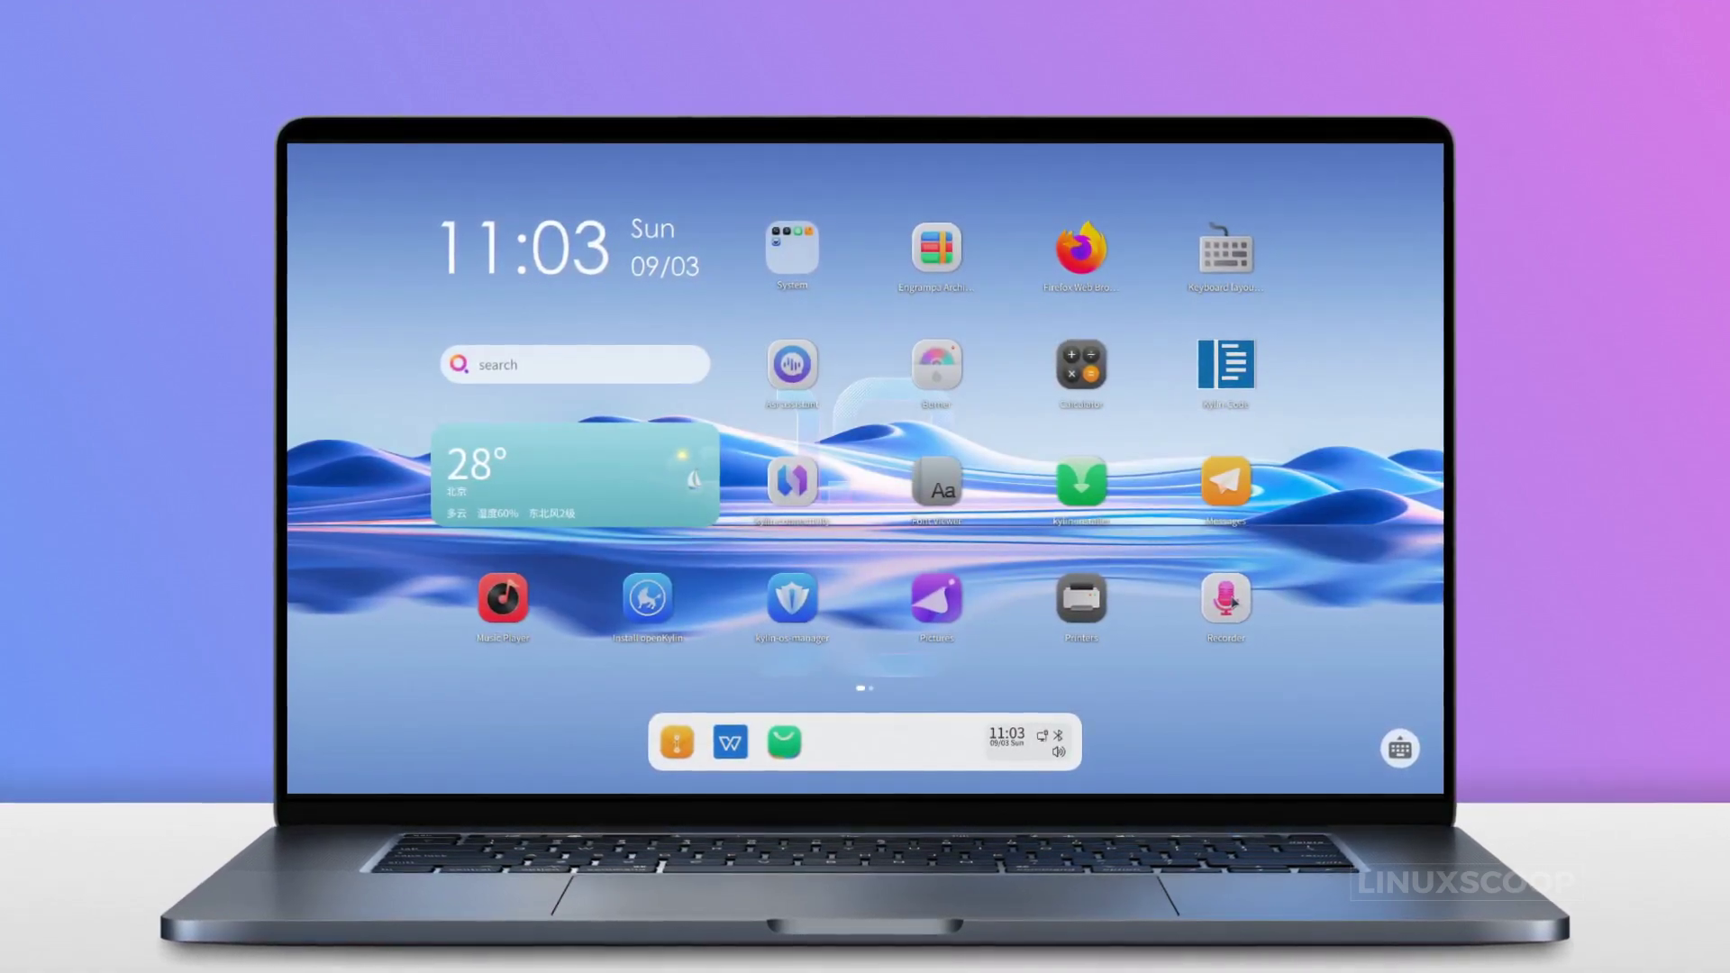
left_click(872, 689)
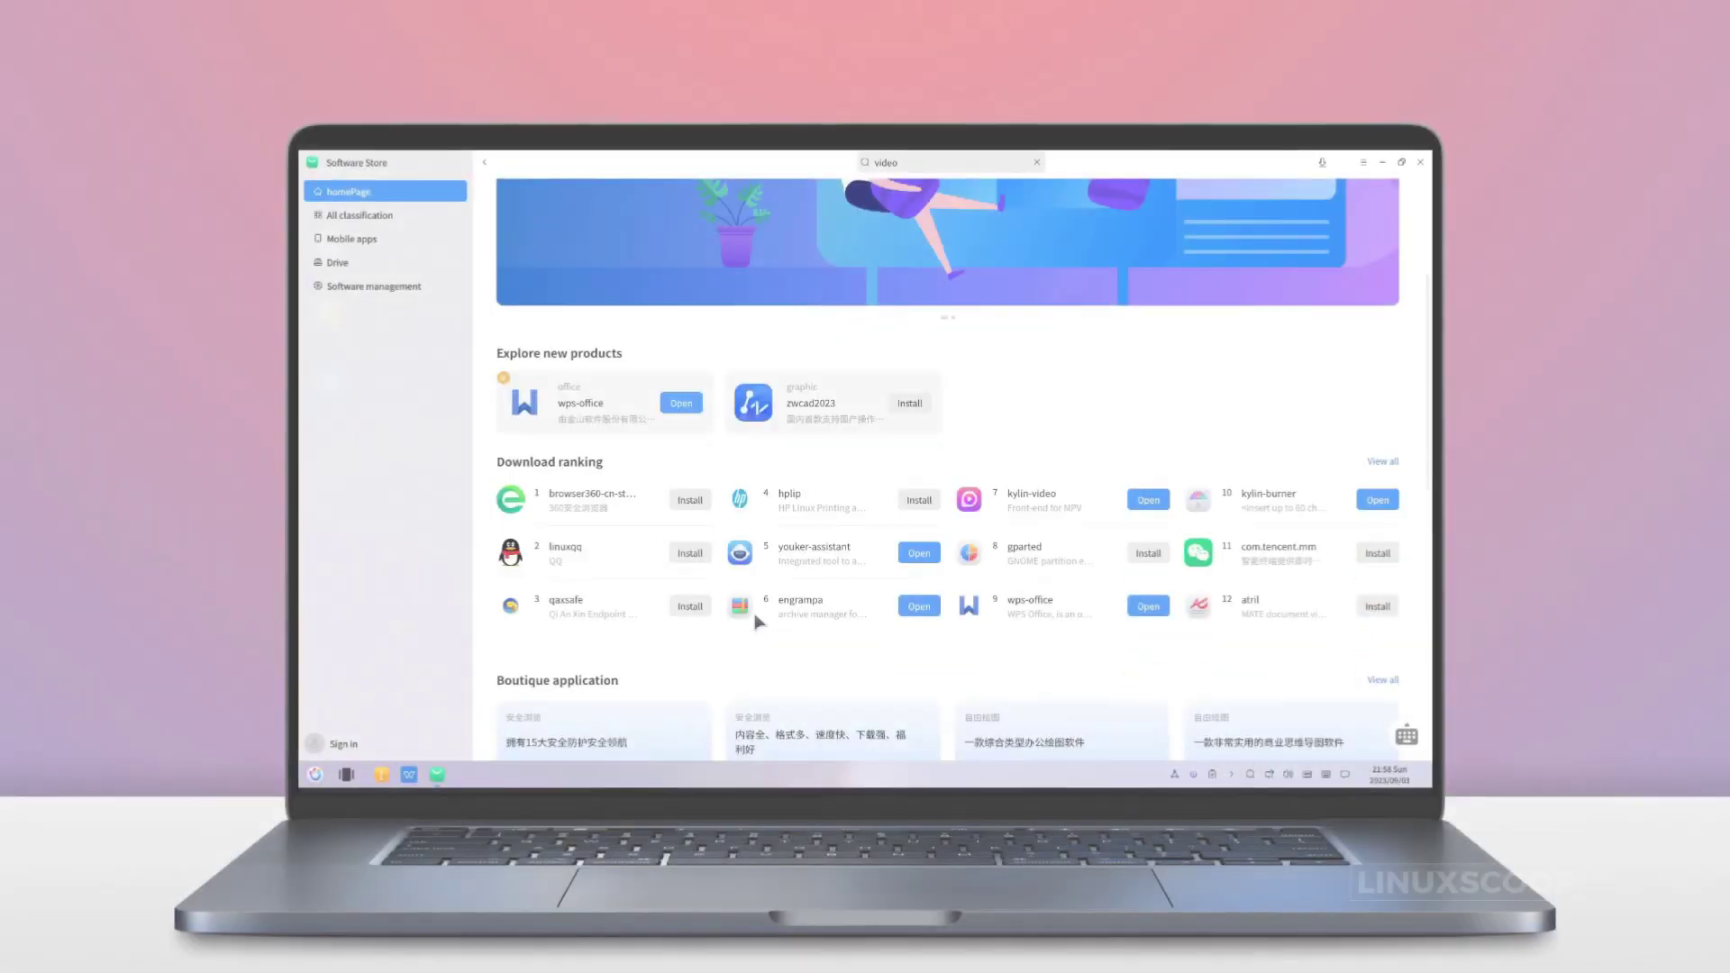
scroll(756, 622, "down", 5)
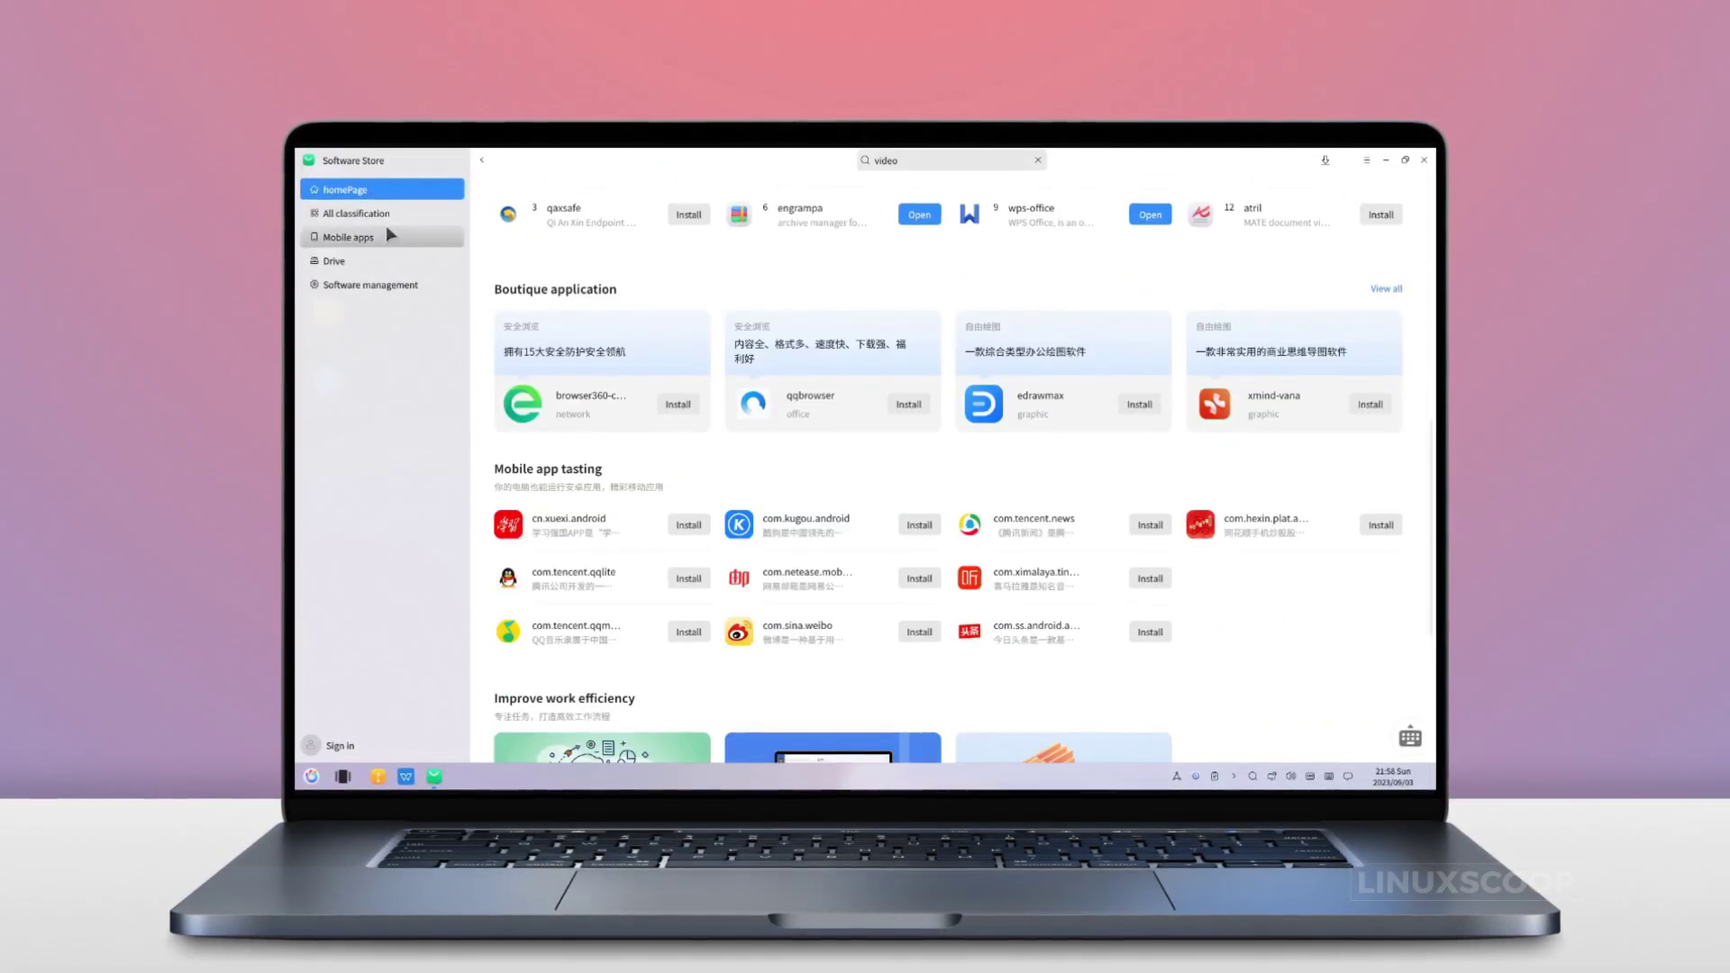